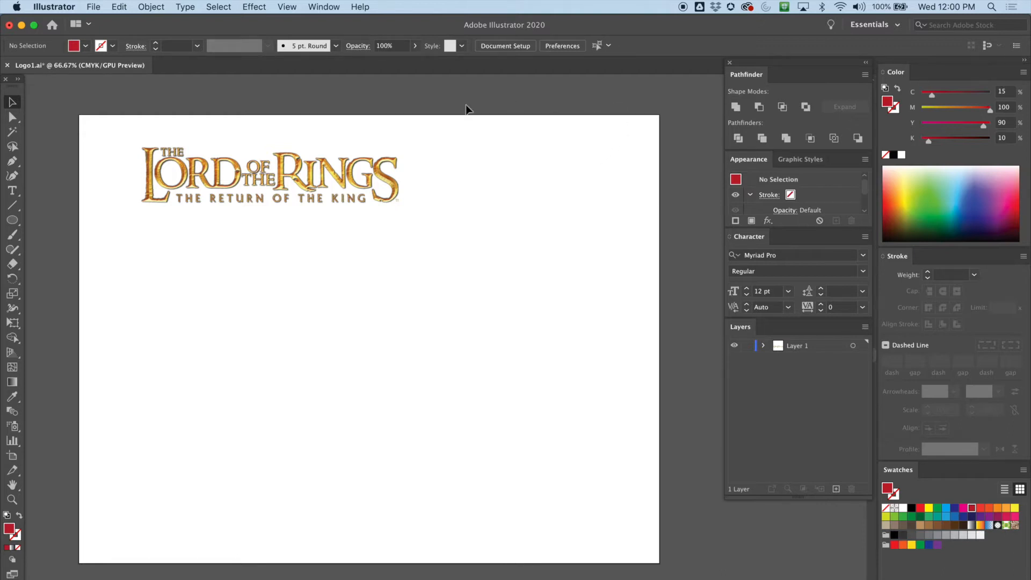
- Try out the visibility and lock toggles of Layer 1
key(super+plus)
key(super+plus)
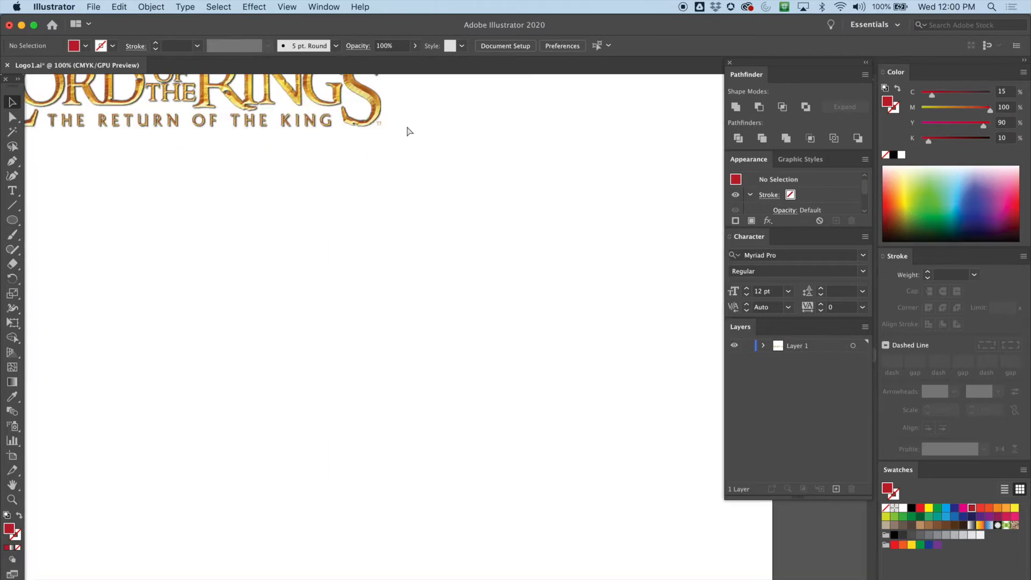
drag(236, 129, 491, 359)
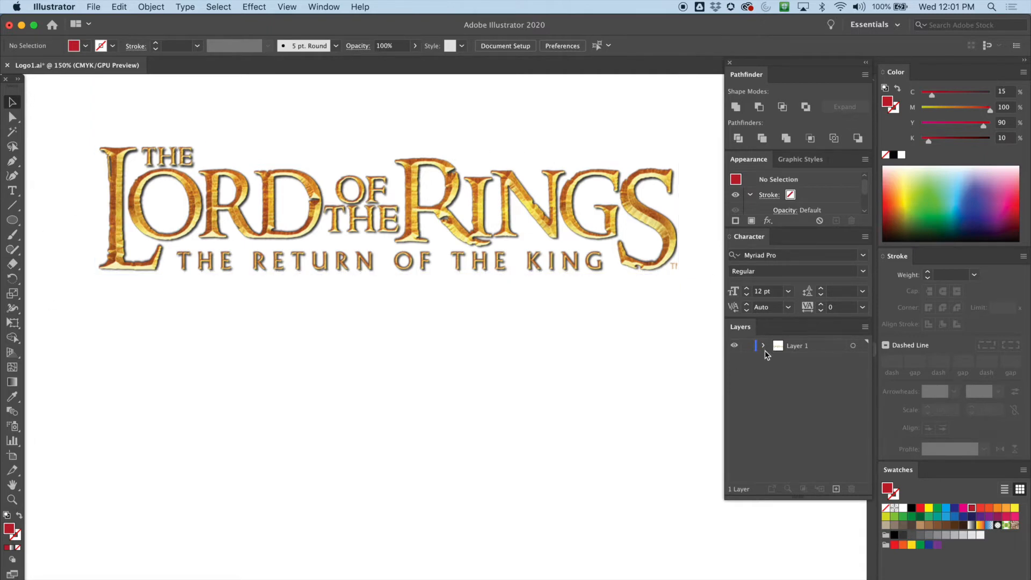
click(734, 347)
click(734, 347)
click(738, 347)
click(743, 347)
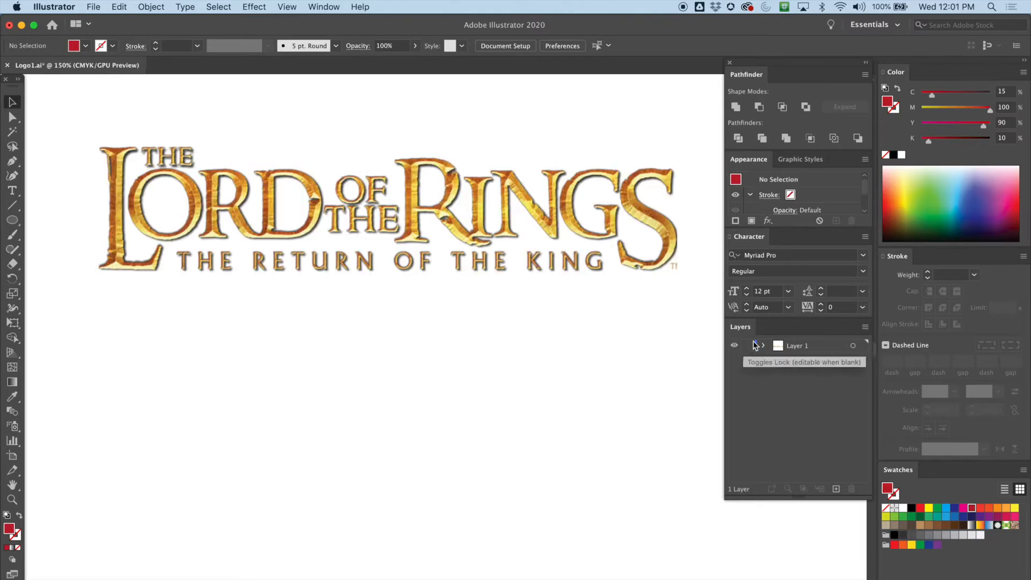
- Create a new layer with the default options above the logo's layer
click(865, 327)
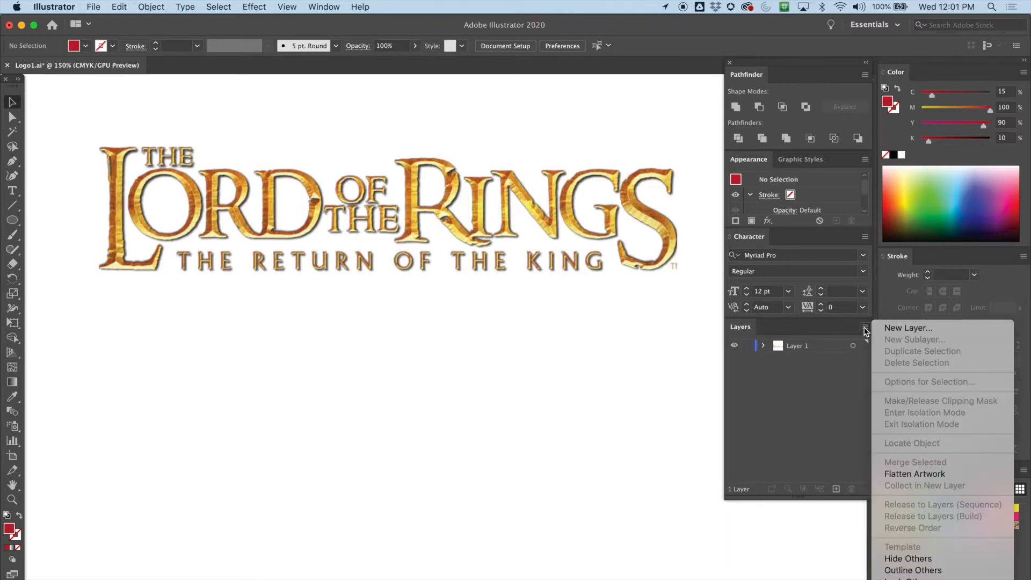
click(897, 329)
click(641, 344)
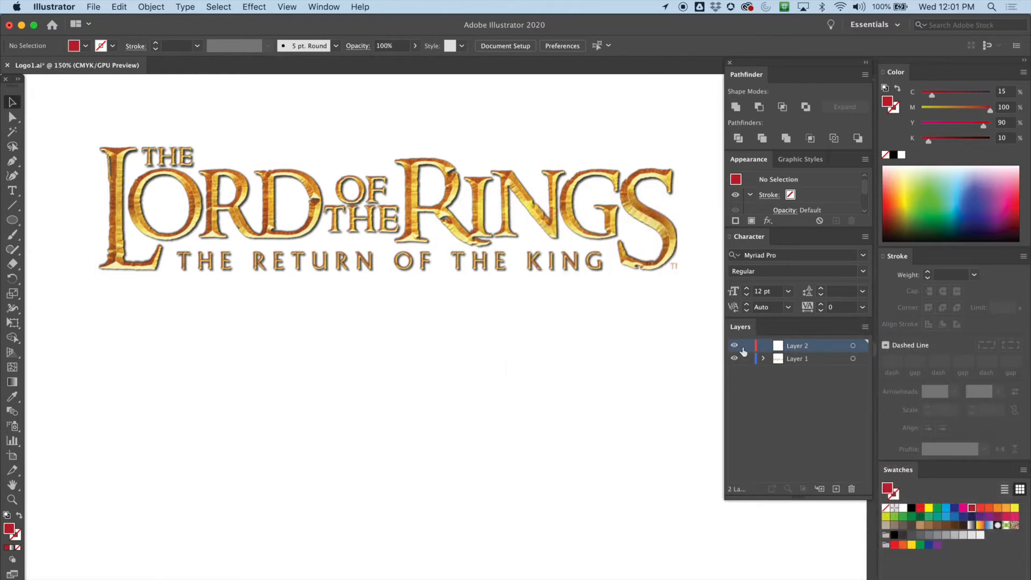
- Lock Layer 1, which holds the reference logo, and keep it visible
click(747, 359)
click(735, 359)
click(736, 361)
click(737, 362)
click(737, 362)
- Show the rulers and place a horizontal guide in the empty area well below the logo
key(super+r)
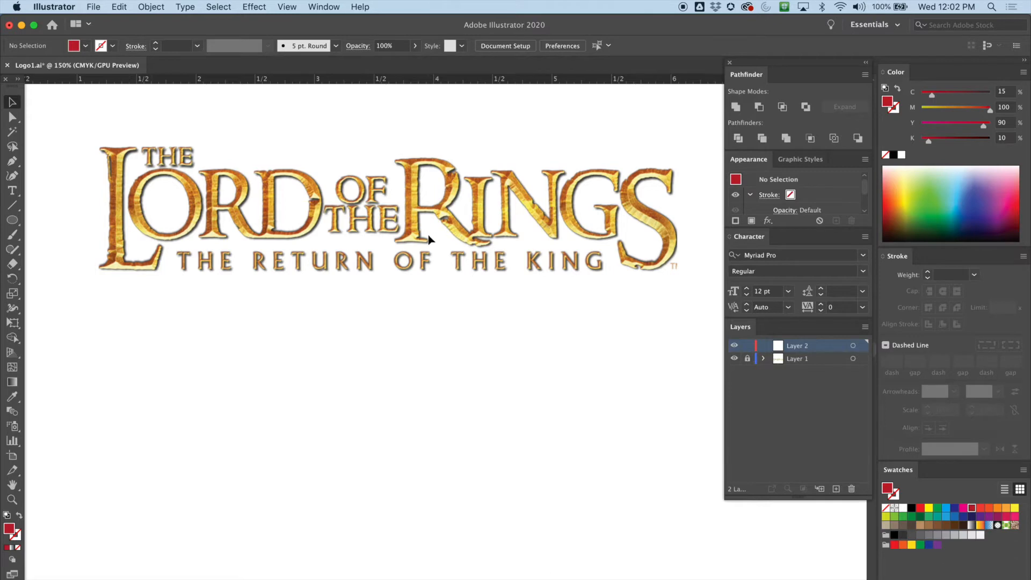
drag(420, 83, 353, 479)
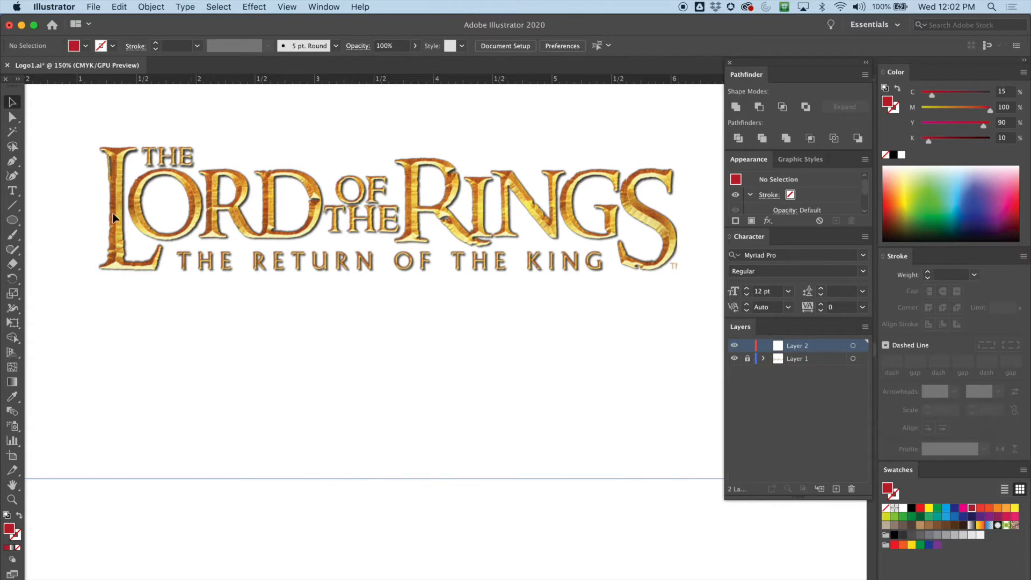
mouse_move(168, 324)
mouse_down()
mouse_move(203, 262)
mouse_move(179, 316)
mouse_up()
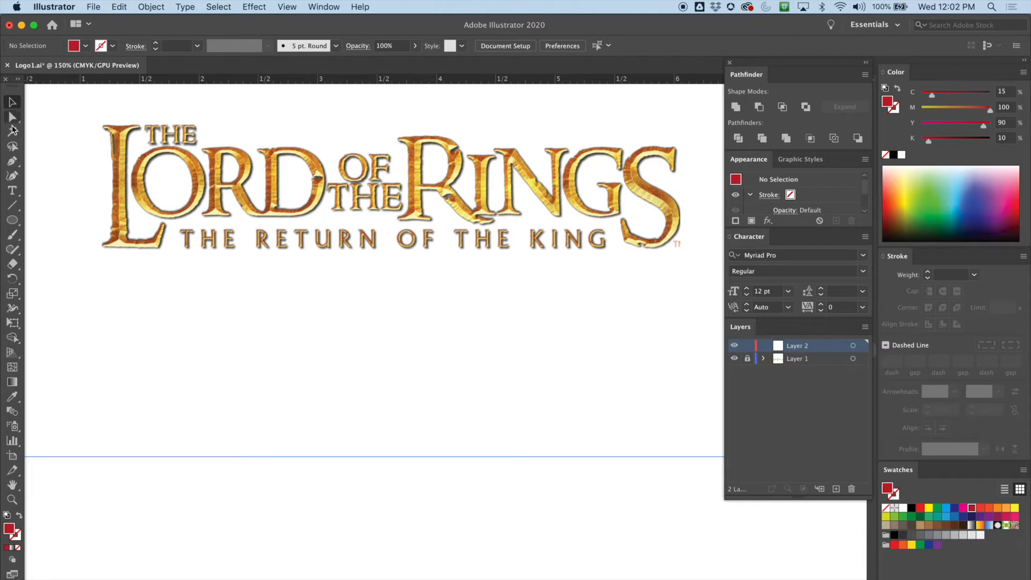
- Add the point text "ORD" below the logo and move it down to just above the guide
click(12, 190)
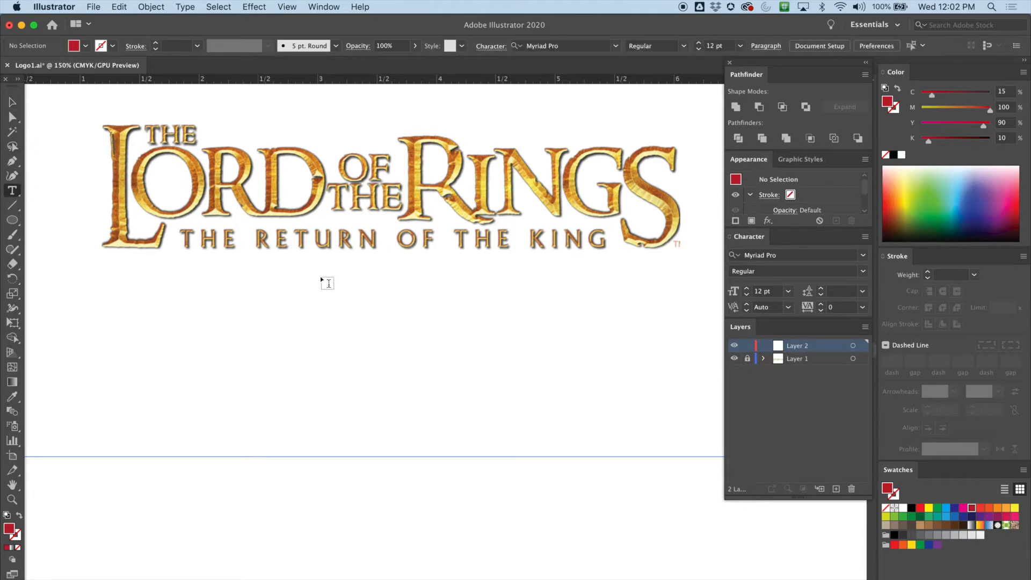
click(143, 409)
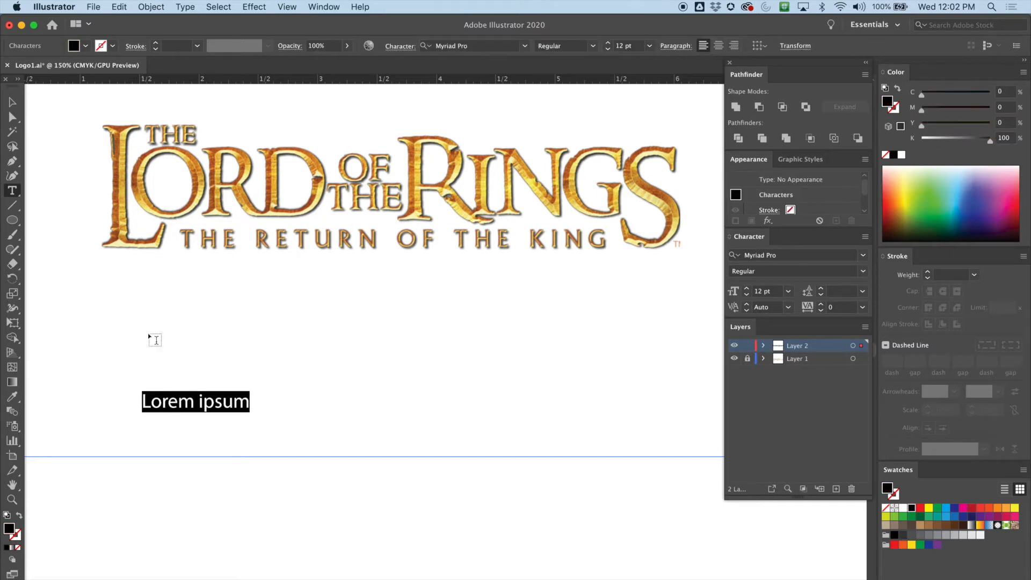
text(ORD)
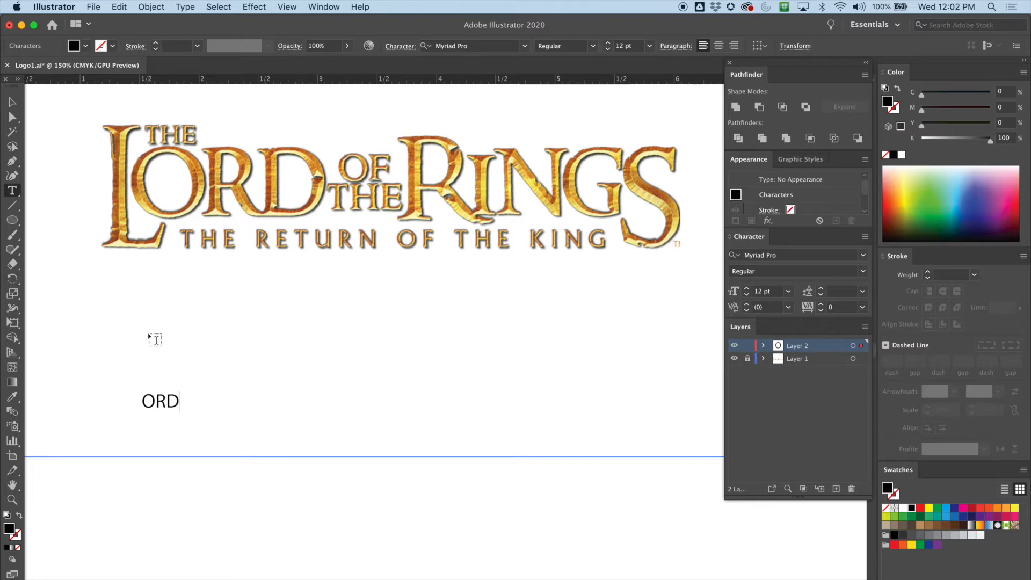
click(12, 103)
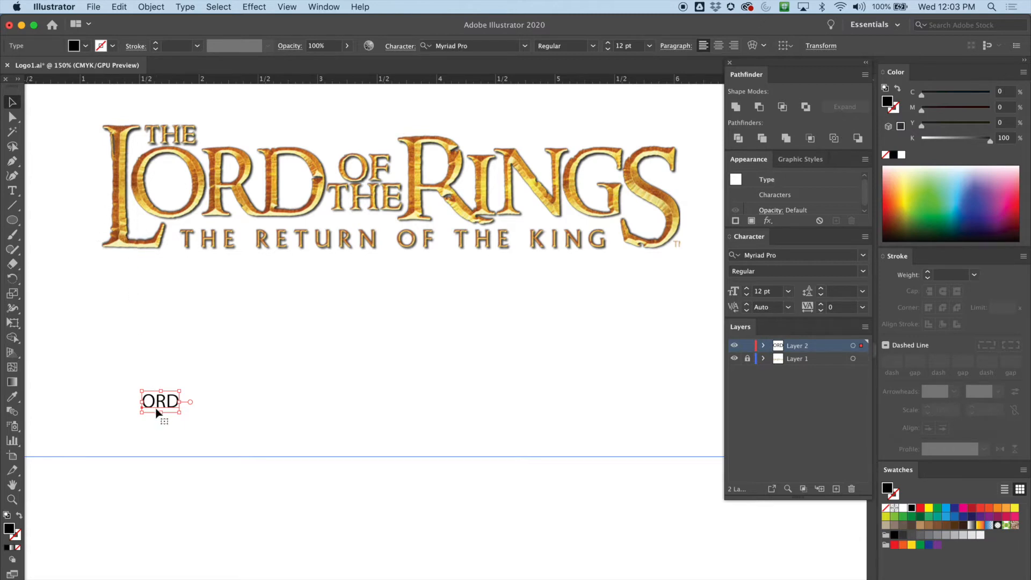
drag(165, 404, 188, 427)
- Set the font of the "ORD" text to Trajan Pro
click(12, 190)
double_click(177, 422)
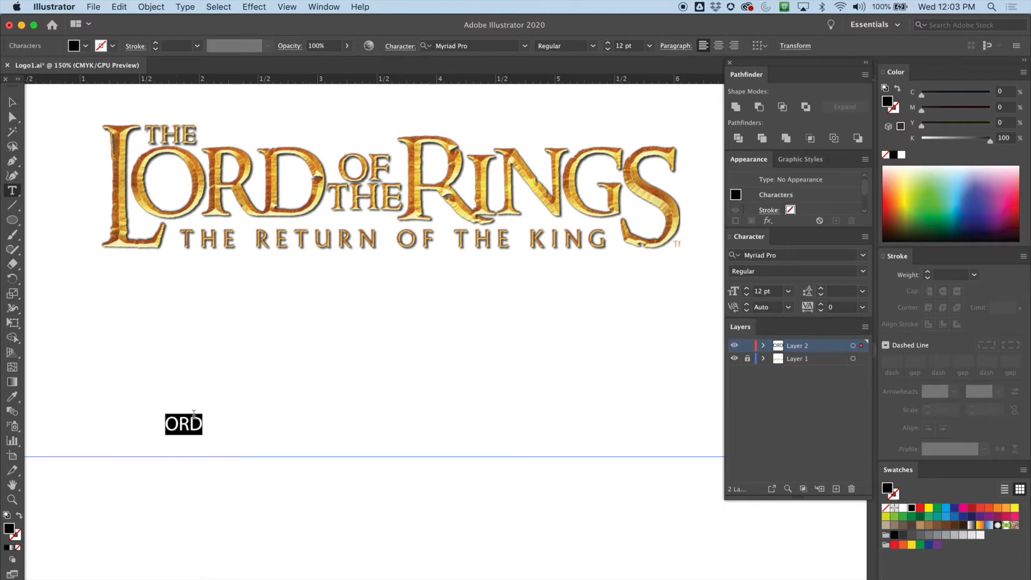
click(525, 46)
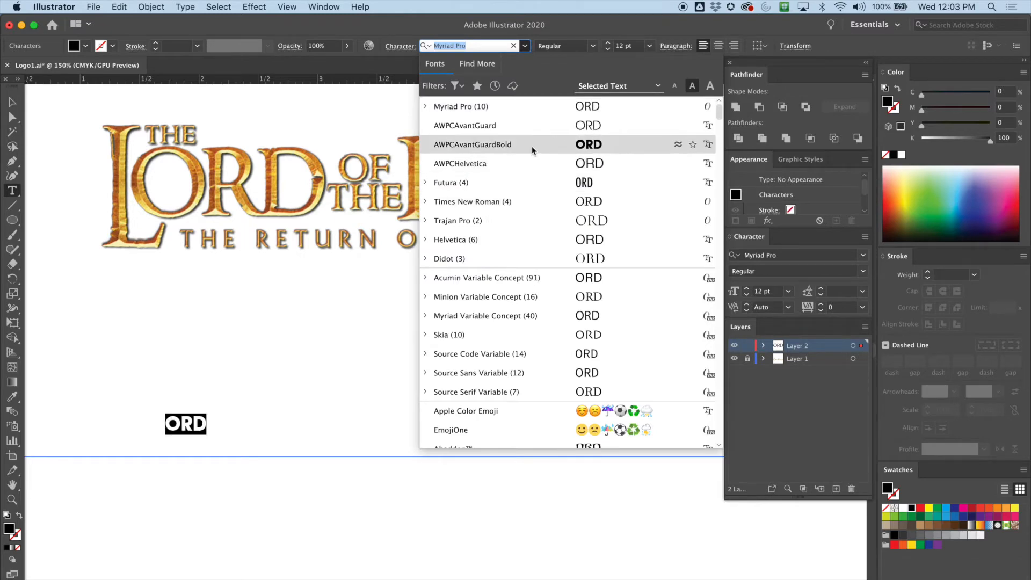
click(511, 219)
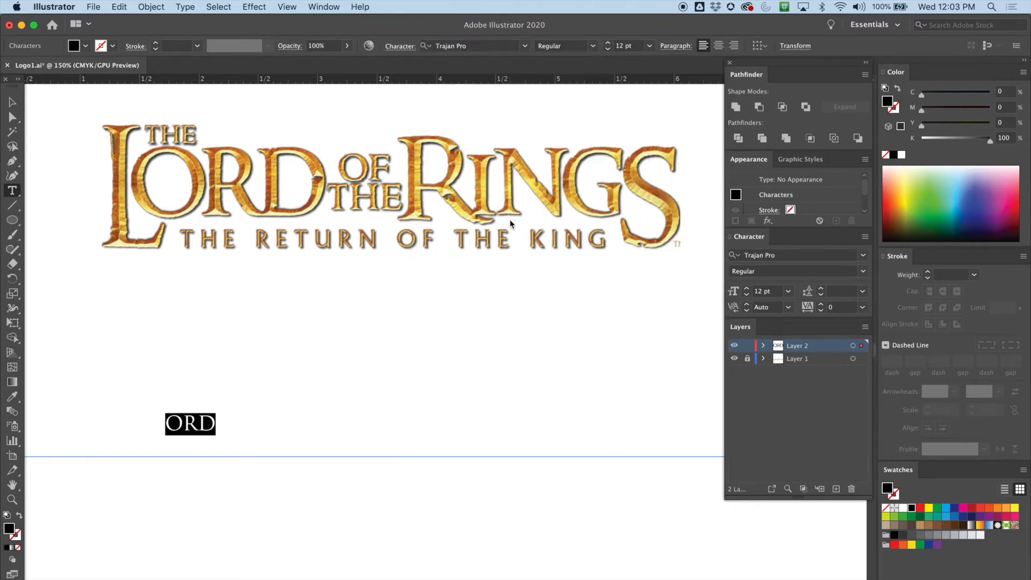
- Scale the "ORD" text proportionally to about 57 pt and rest its baseline on the guide
click(12, 102)
click(195, 373)
click(191, 425)
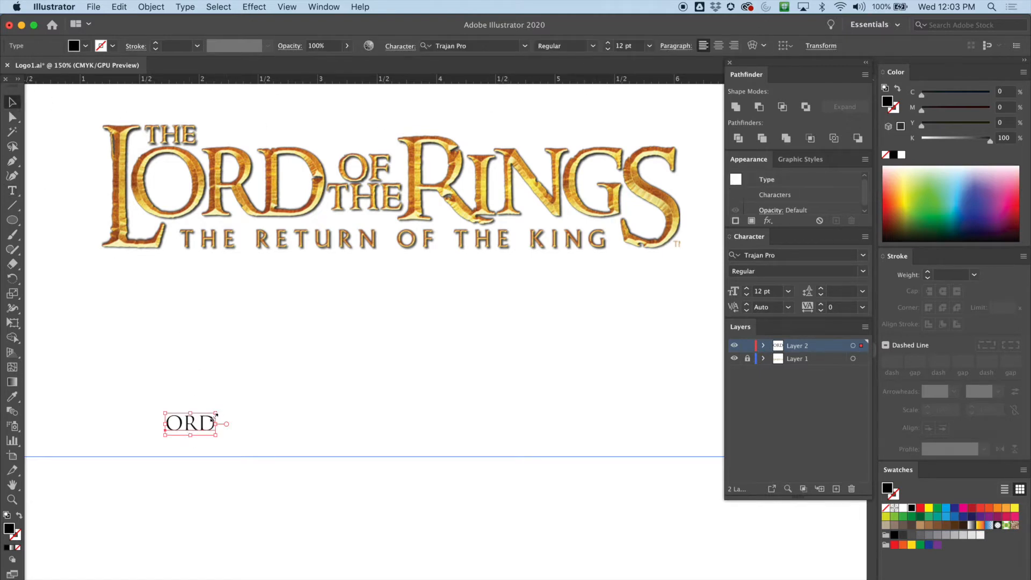
drag(216, 413, 382, 301)
drag(284, 371, 238, 414)
drag(335, 383, 359, 372)
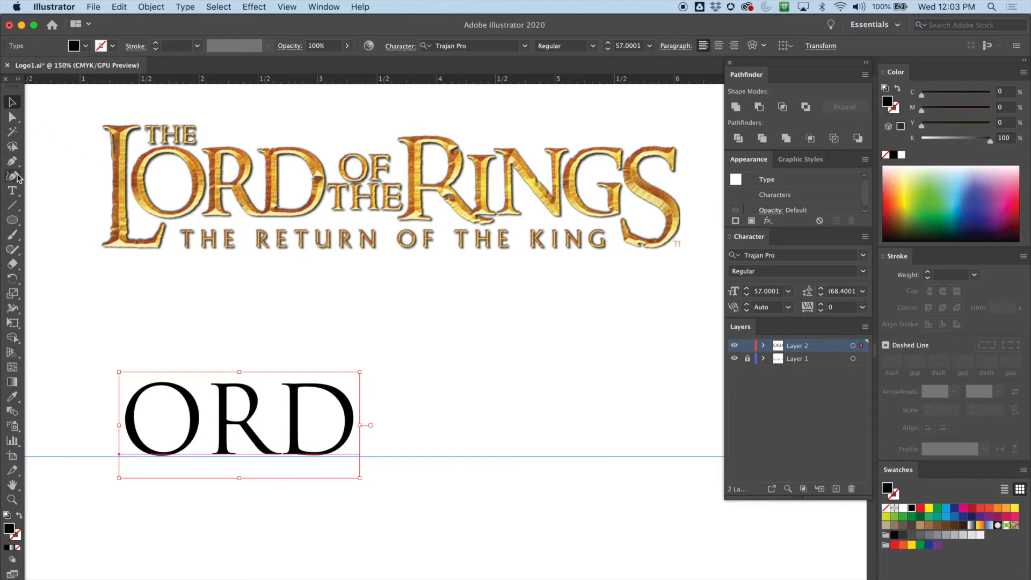
- Compare the Regular and Bold styles on the whole "ORD" text, set it to Bold and deselect it
click(12, 191)
click(152, 404)
key(super+a)
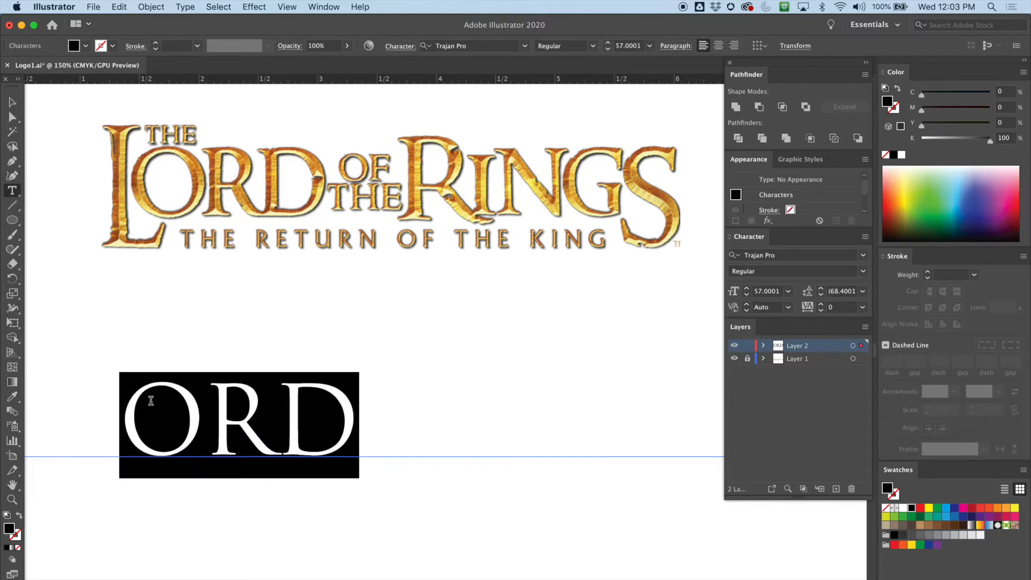
click(594, 48)
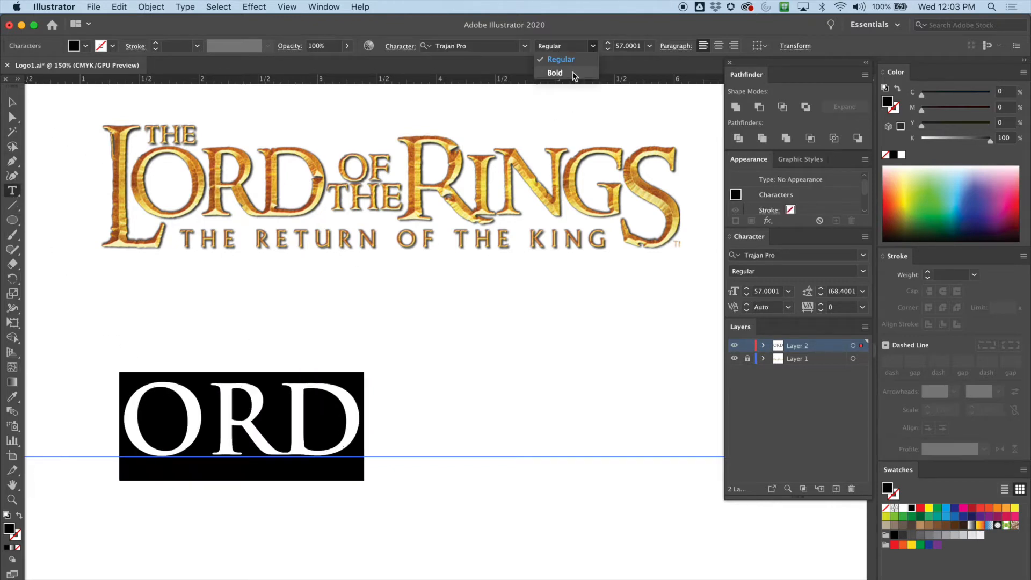
click(574, 76)
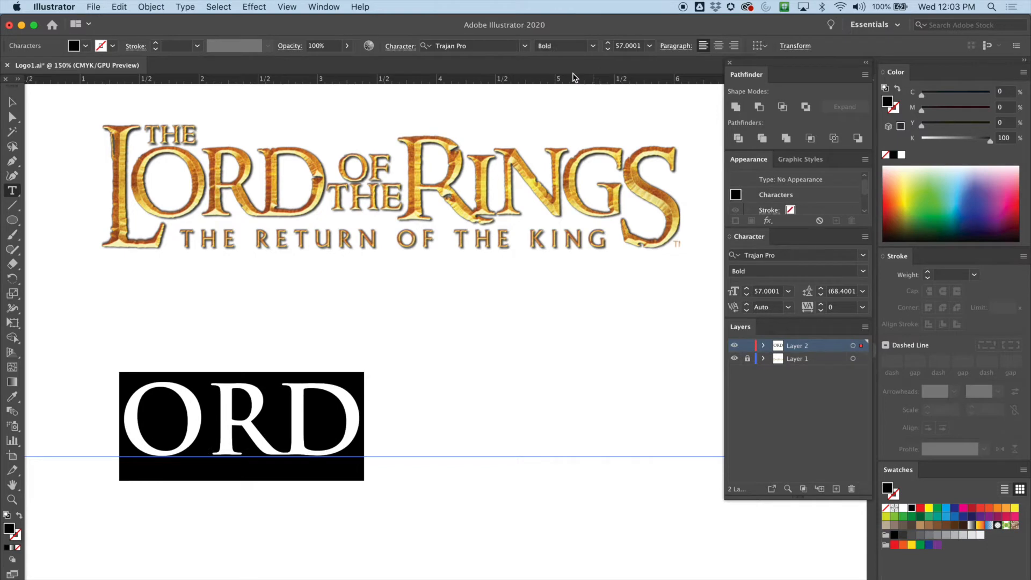
click(592, 46)
click(584, 61)
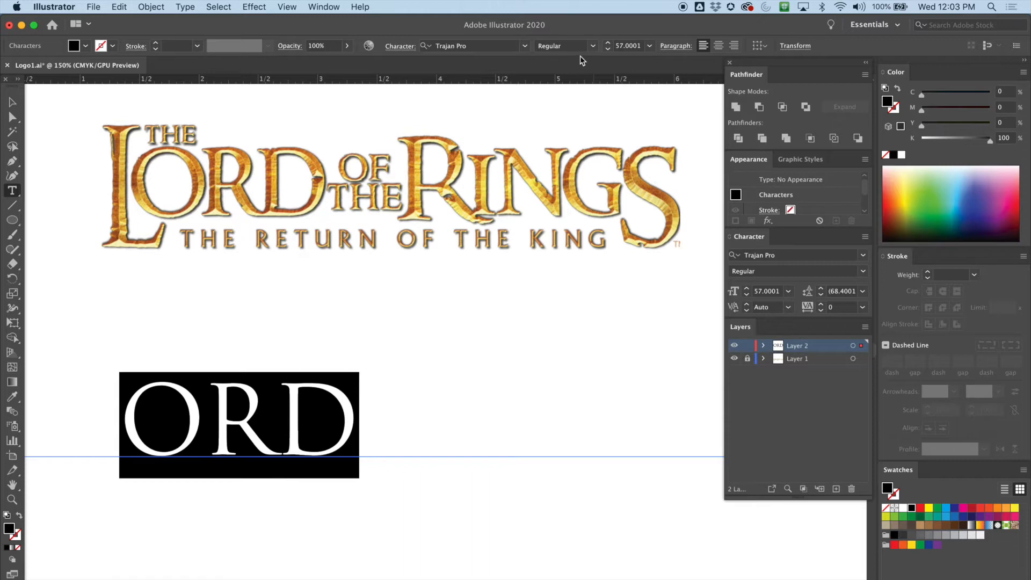
click(595, 46)
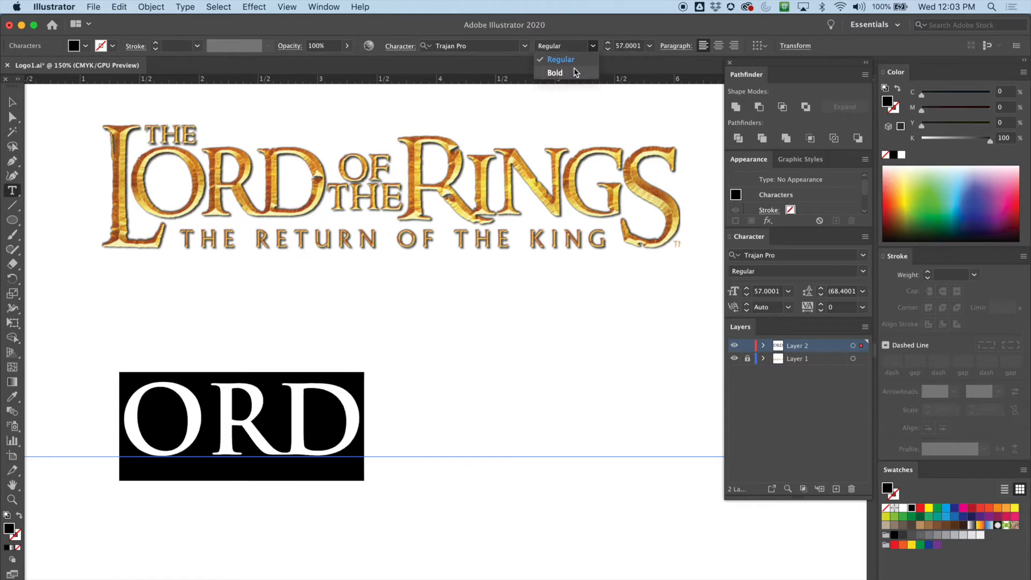
click(574, 74)
click(11, 102)
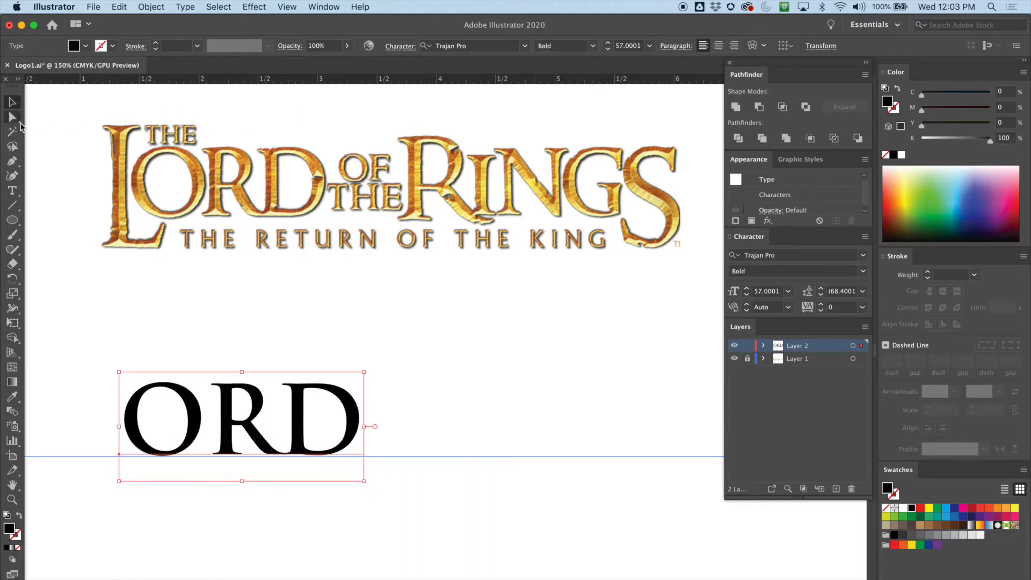
click(185, 340)
- Tighten the kerning between the O and R of "ORD" until the two letters touch as in the logo
click(12, 191)
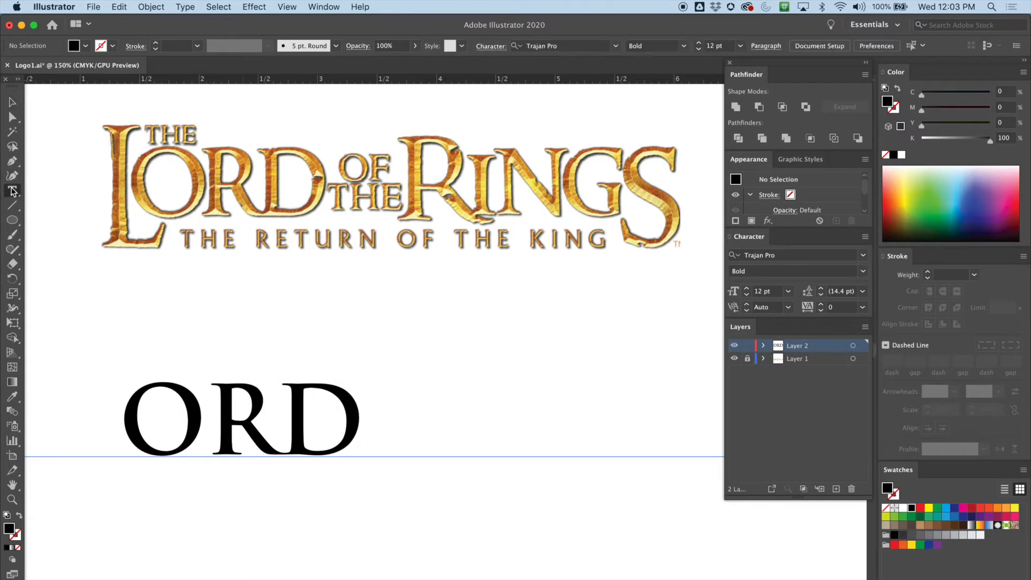
click(200, 425)
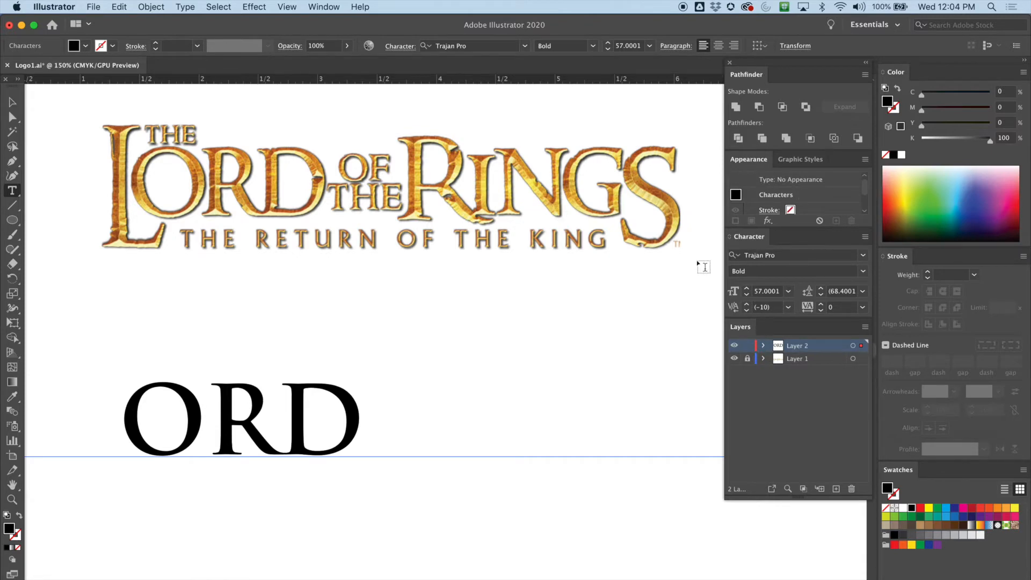
click(329, 6)
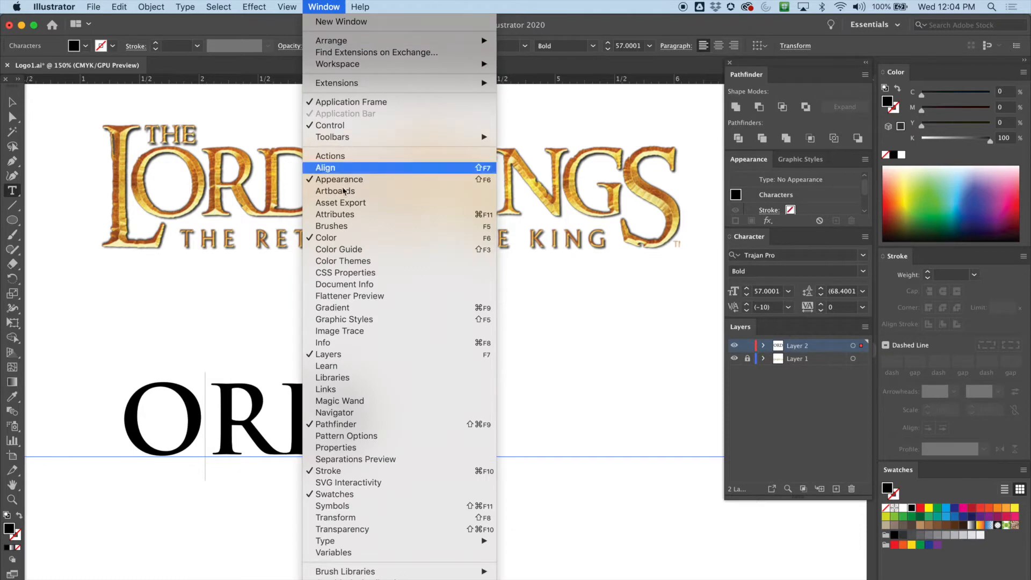
mouse_move(350, 544)
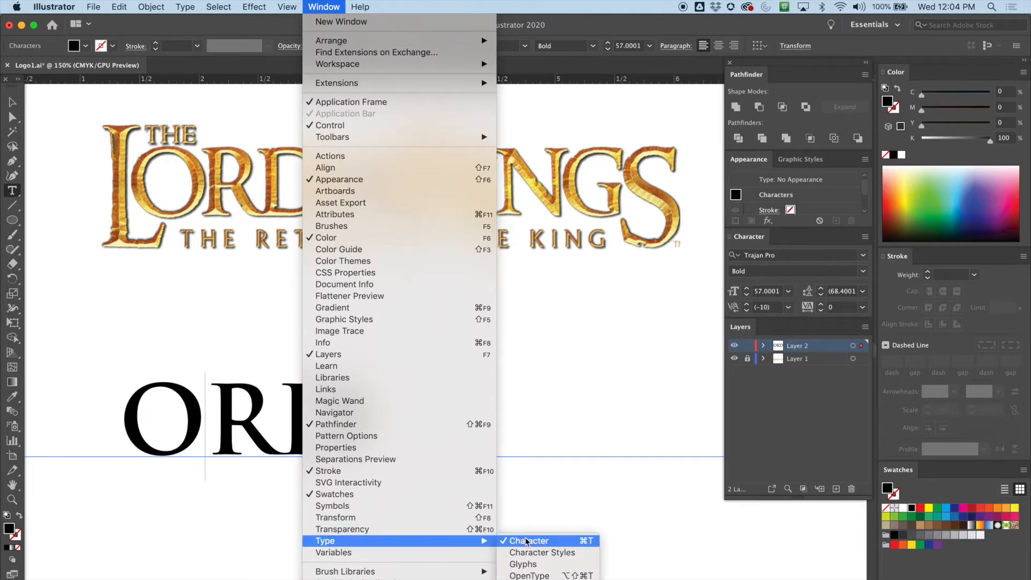
click(754, 250)
click(748, 310)
click(748, 311)
click(747, 310)
click(747, 311)
click(748, 310)
click(747, 310)
click(748, 310)
click(748, 310)
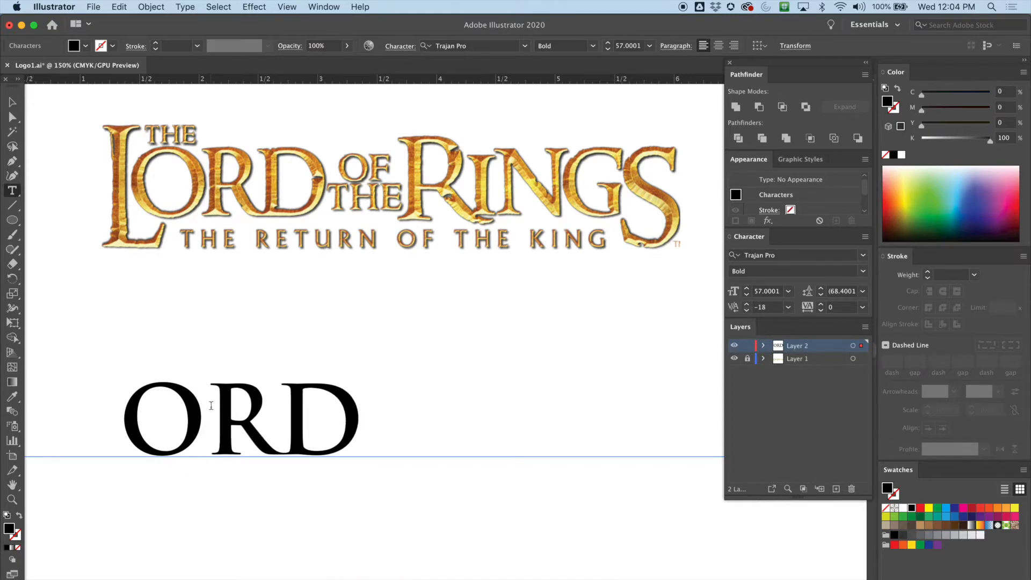
click(748, 310)
click(747, 311)
click(747, 310)
click(748, 311)
click(748, 311)
click(748, 311)
drag(747, 311, 748, 310)
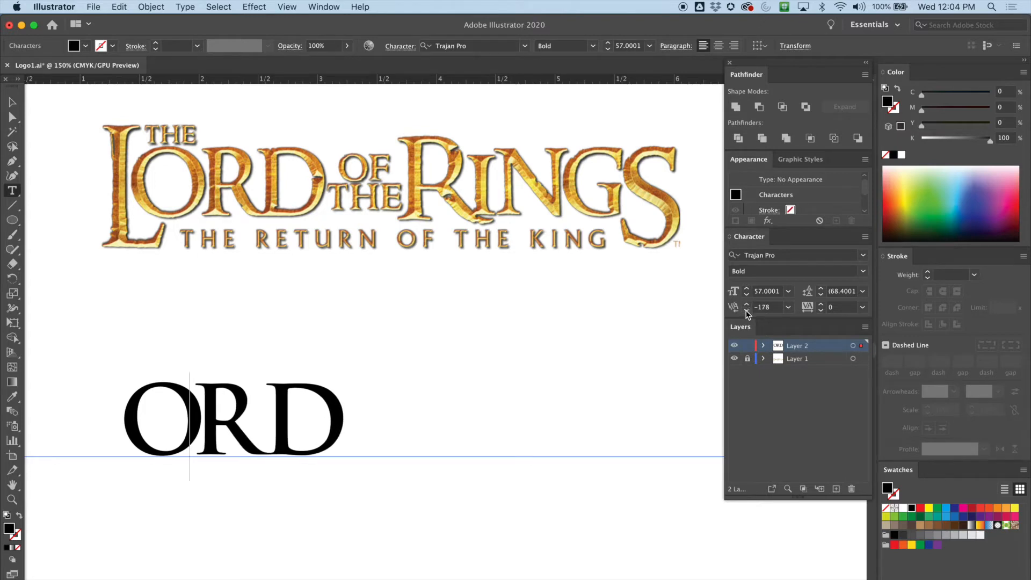
click(747, 304)
click(748, 307)
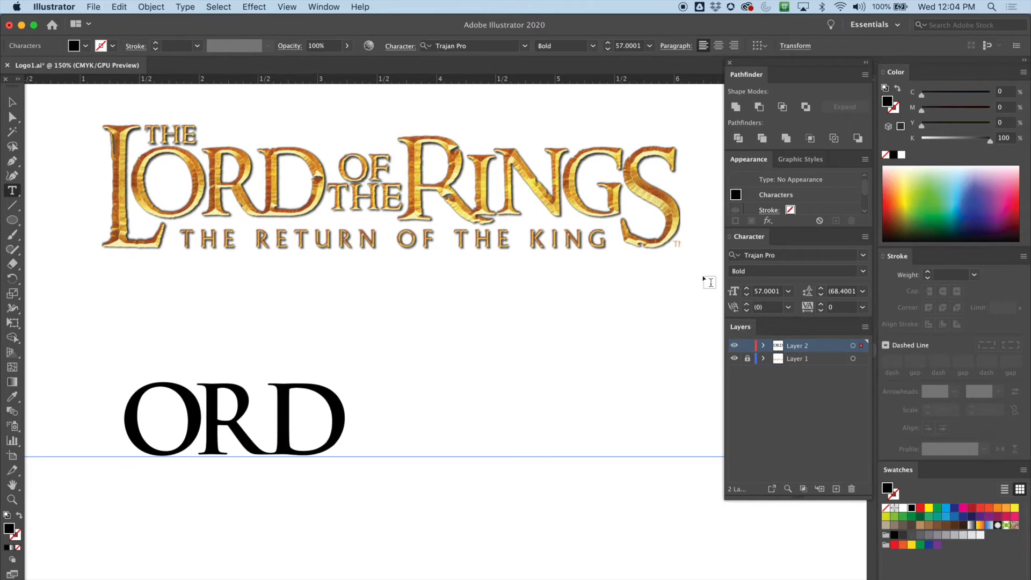
- Set the kerning between the R and D to -100
click(789, 307)
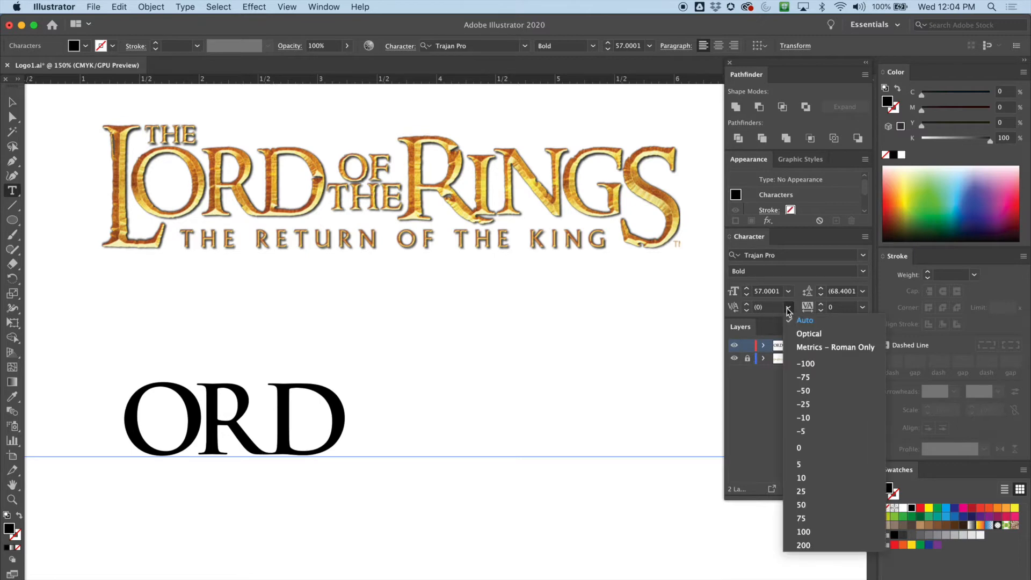
click(804, 378)
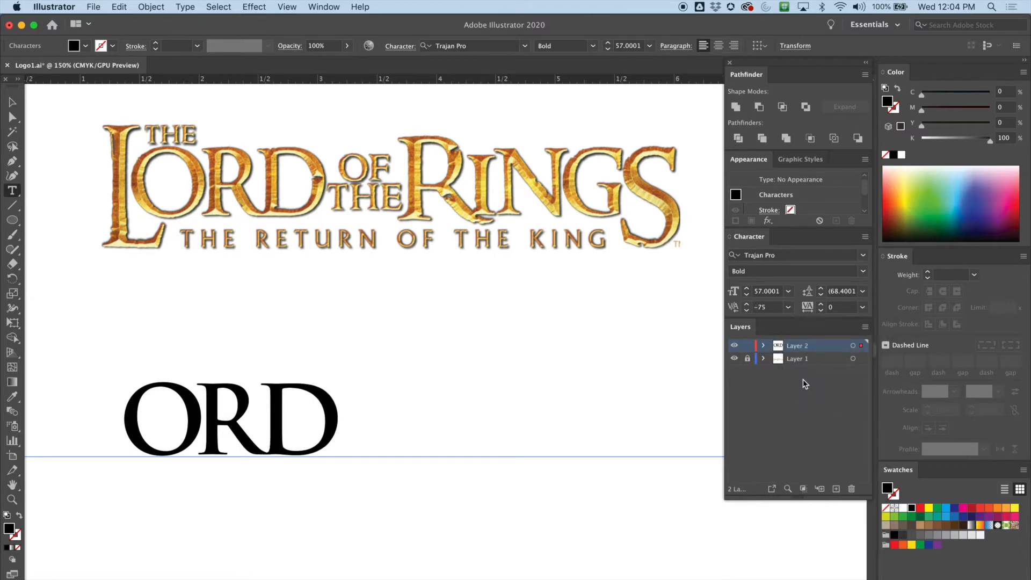
click(789, 308)
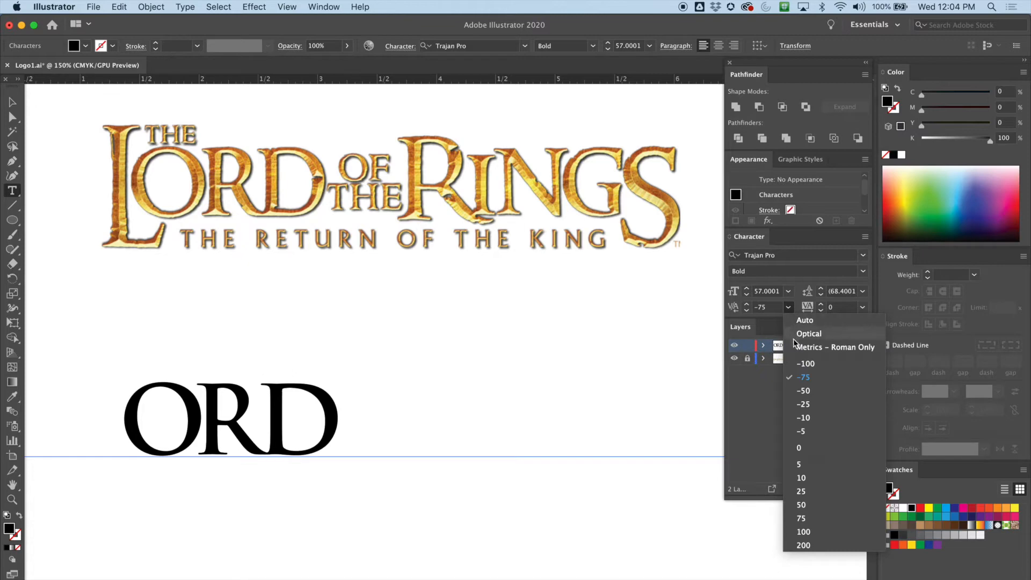
click(818, 377)
click(789, 307)
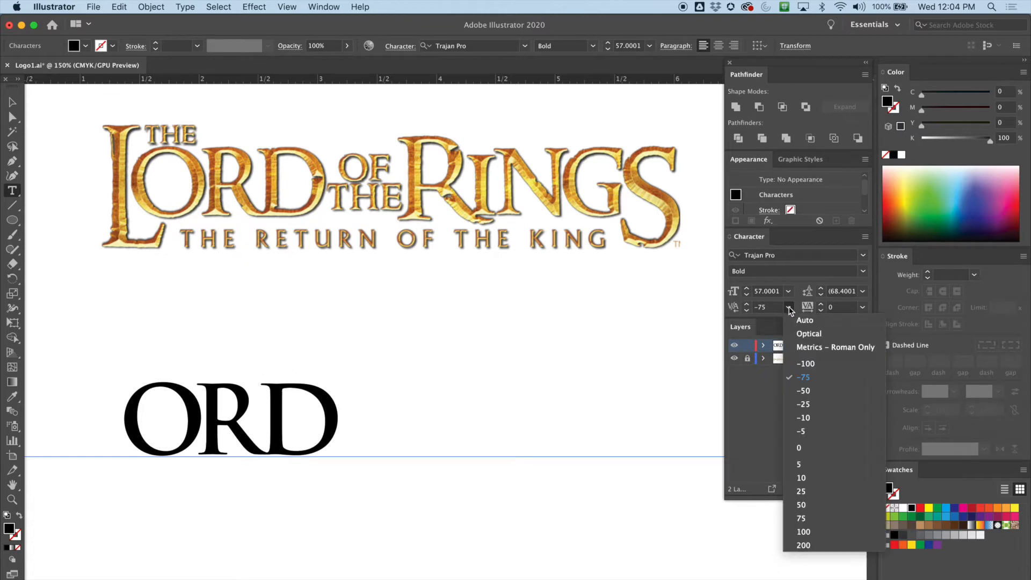
click(805, 364)
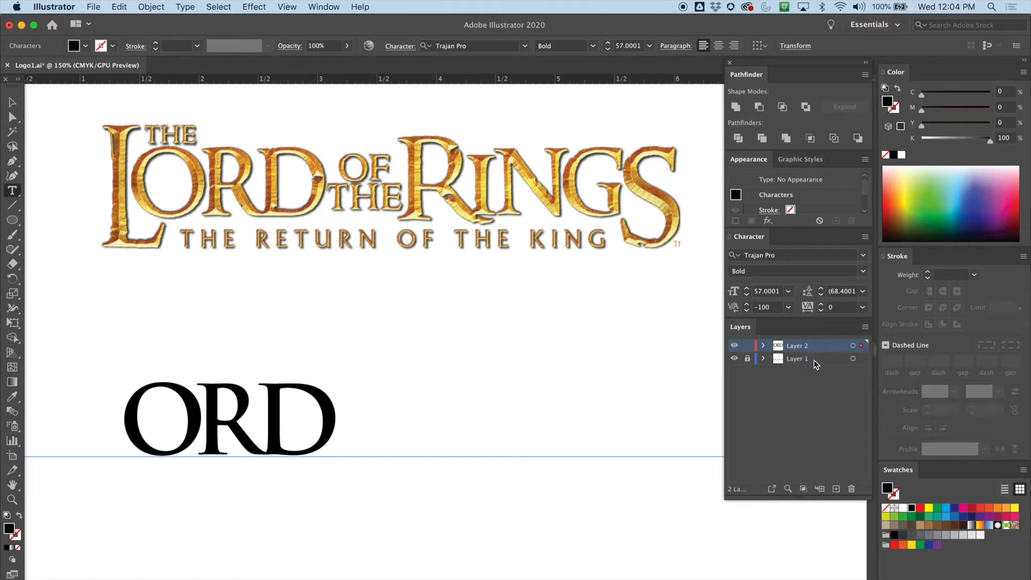
- Tighten the kerning between the R and D of "ORD" to -150 and finish editing the text
click(747, 311)
click(747, 311)
click(747, 311)
click(747, 311)
click(747, 311)
click(747, 311)
click(748, 311)
click(747, 311)
click(747, 311)
click(747, 311)
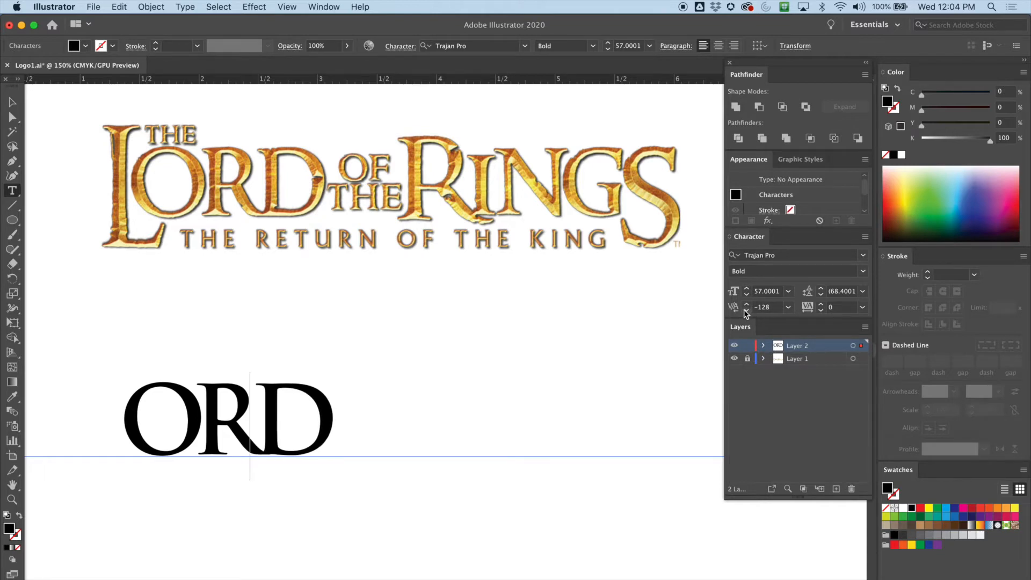
click(747, 311)
click(747, 311)
click(746, 311)
click(747, 311)
click(746, 311)
click(747, 311)
click(747, 311)
click(747, 311)
click(747, 311)
click(746, 311)
click(747, 311)
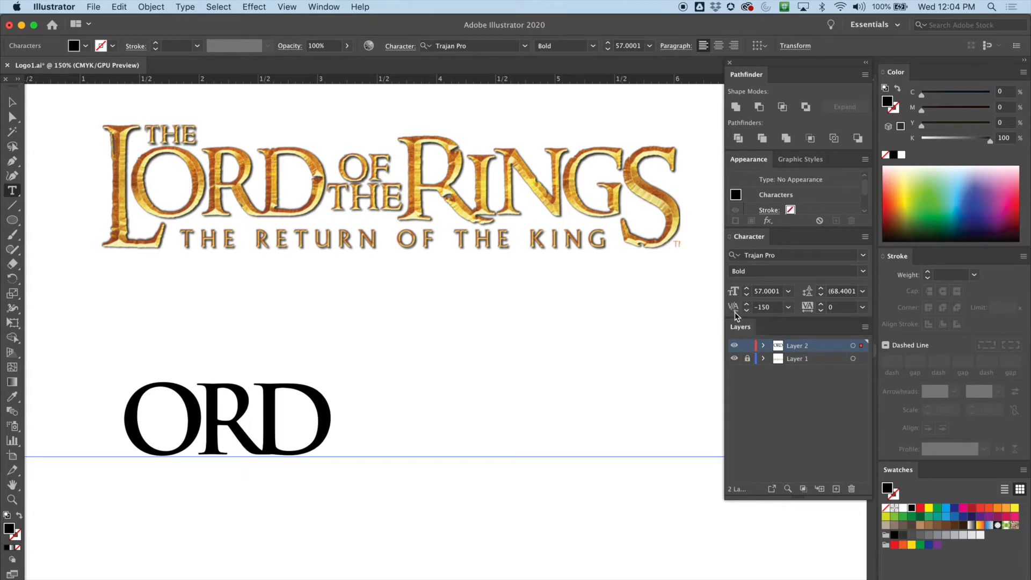
key(Escape)
click(309, 369)
click(257, 398)
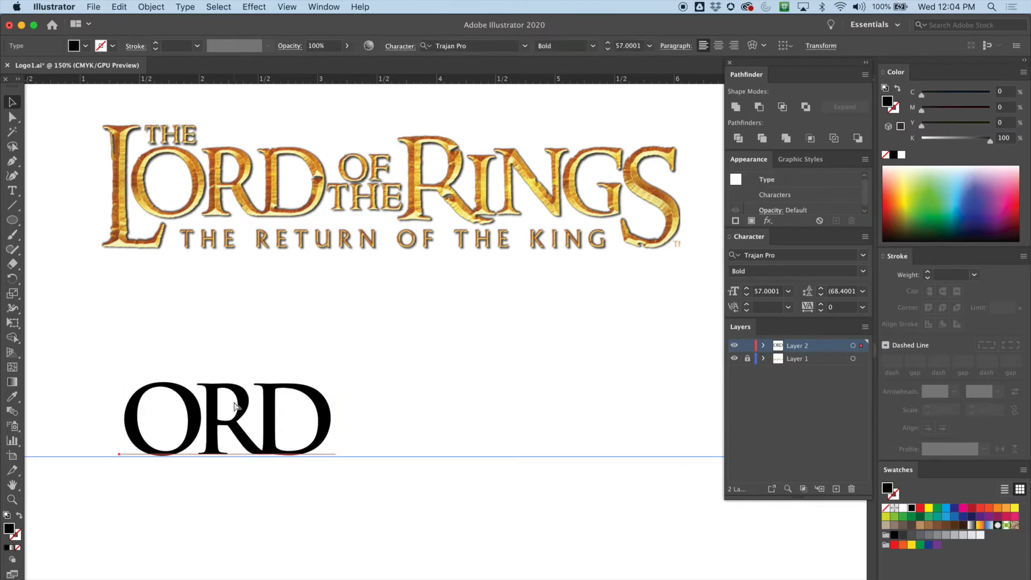
drag(236, 400, 236, 400)
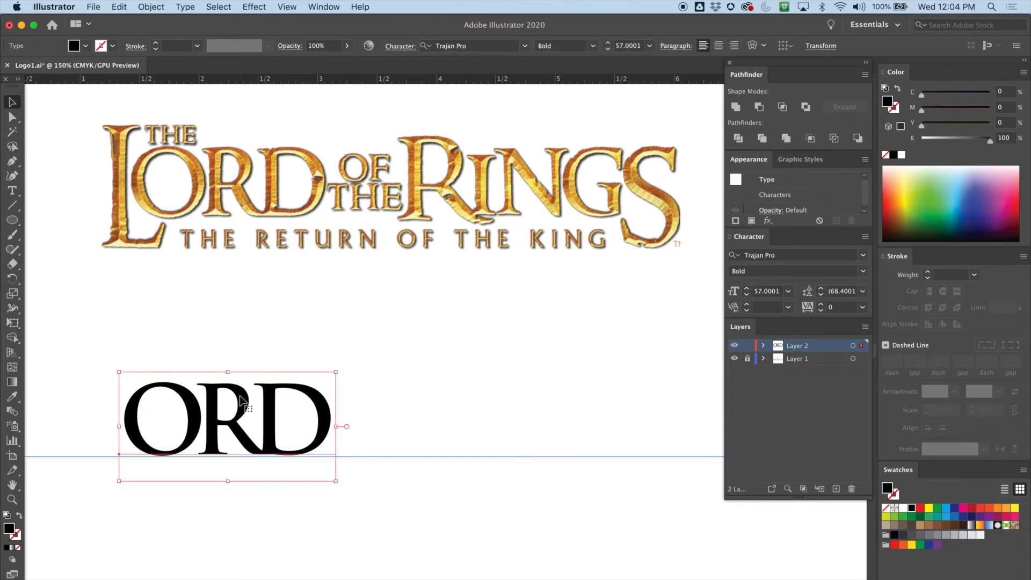
drag(242, 398, 574, 398)
drag(215, 394, 214, 396)
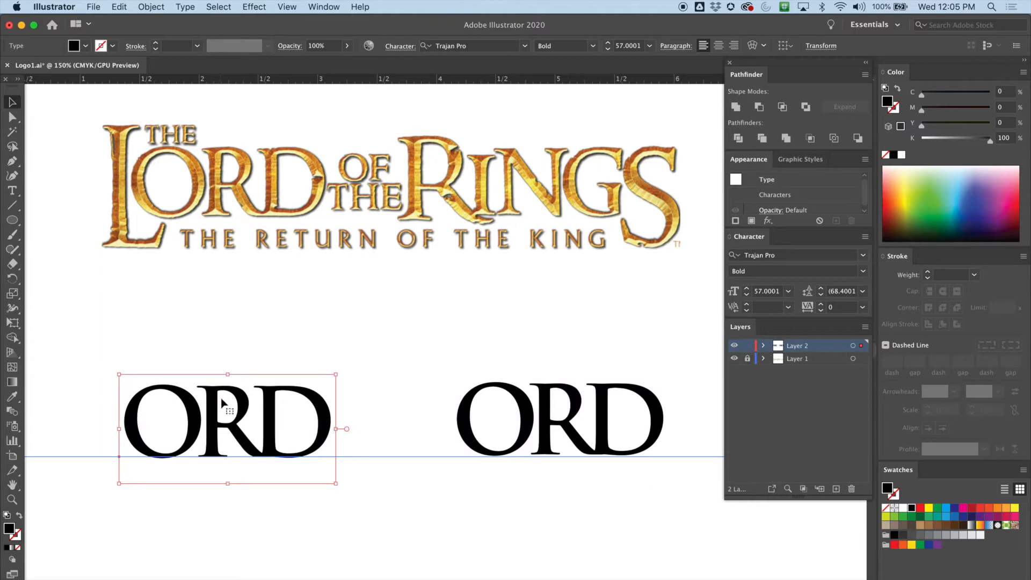
click(534, 416)
key(Delete)
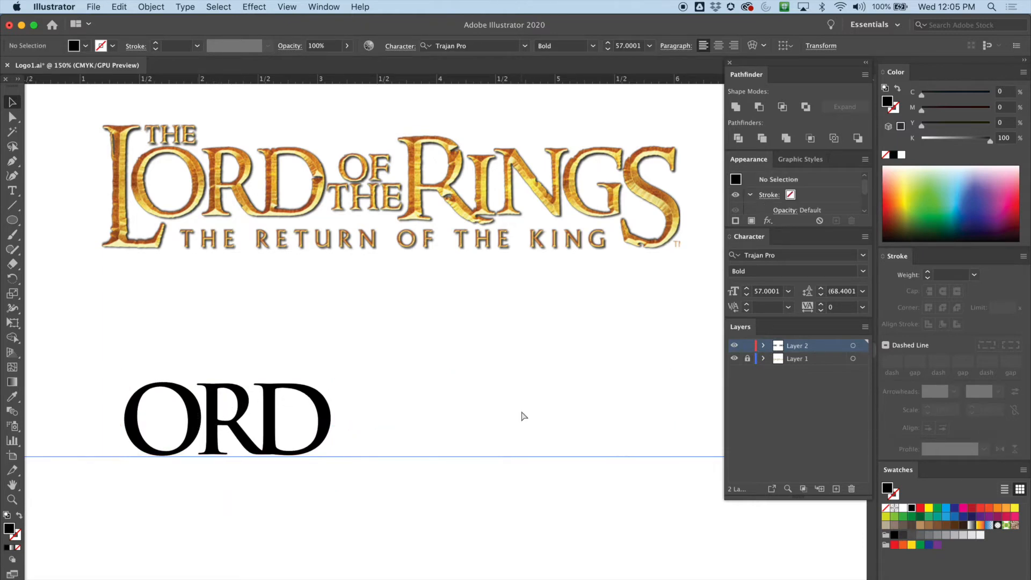
- Move the "ORD" text slightly down so the feet of its letters sit on the guide
mouse_move(200, 391)
mouse_down()
mouse_move(223, 383)
mouse_move(210, 392)
mouse_up()
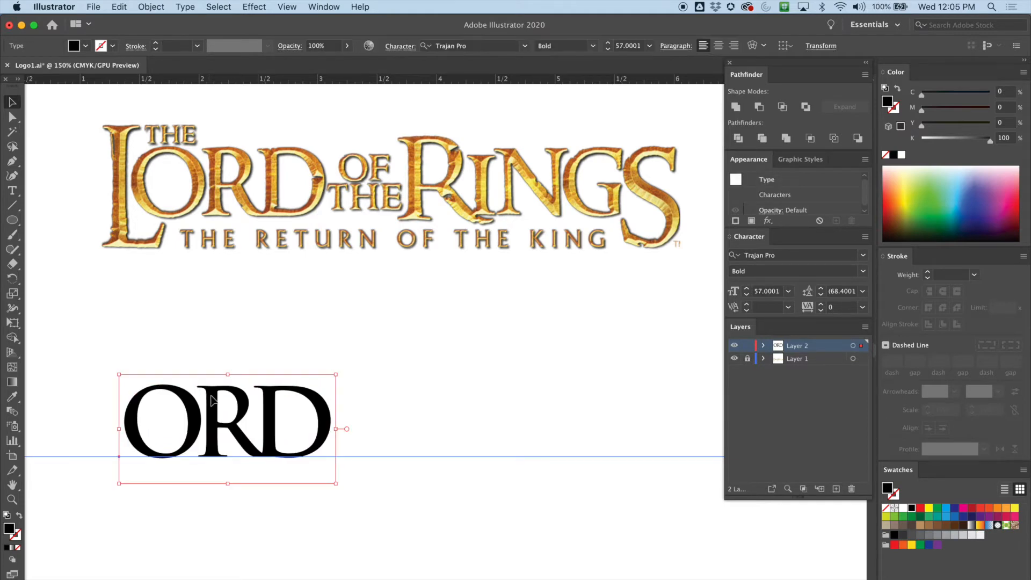
key(super+equal)
key(super+equal)
mouse_move(366, 327)
mouse_down()
mouse_move(366, 311)
mouse_move(366, 326)
mouse_up()
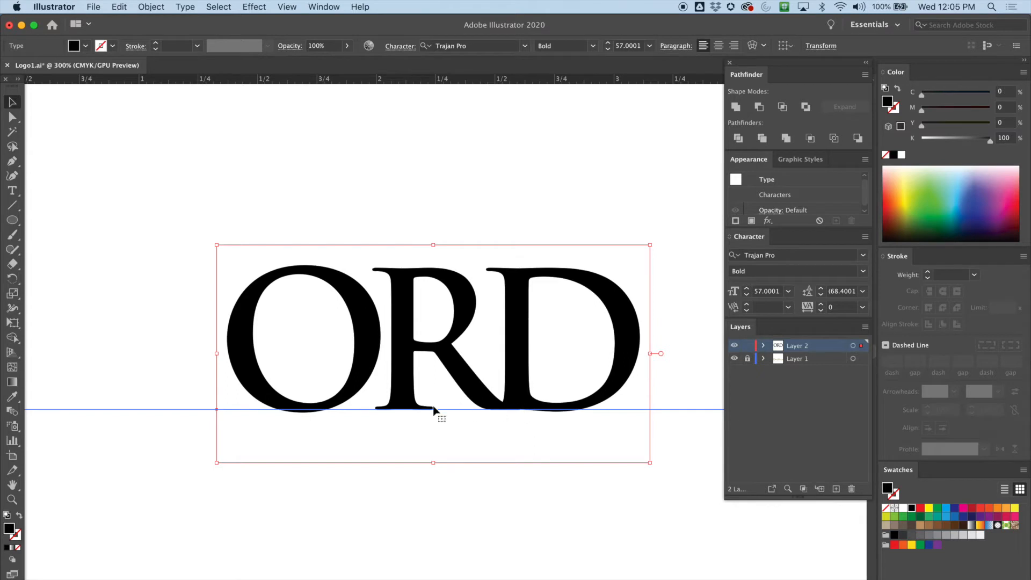
key(super+minus)
key(super+minus)
drag(443, 413, 264, 441)
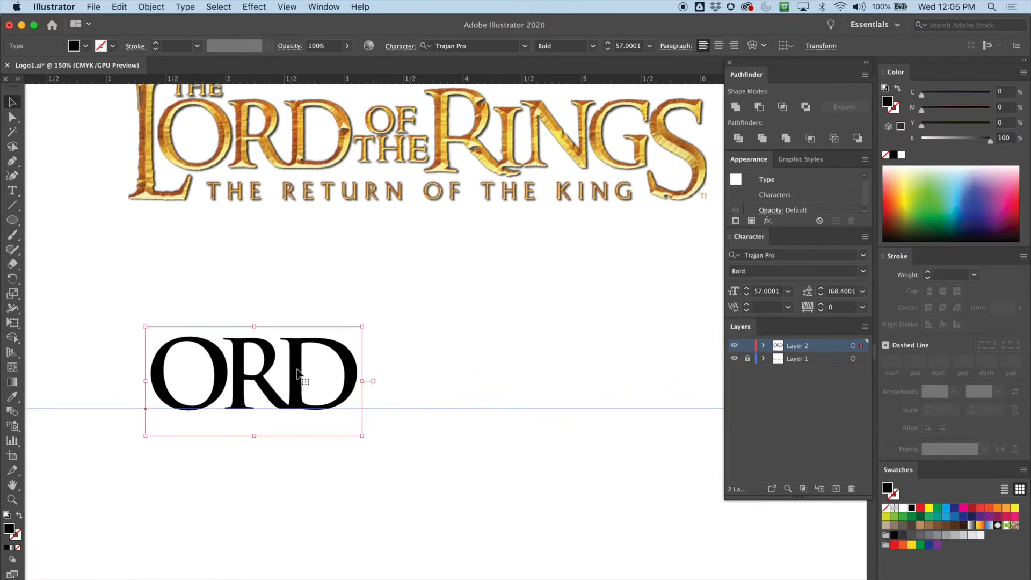
- Duplicate "ORD" along the guide to its right and replace the copy's text with "ING"
drag(299, 373, 607, 370)
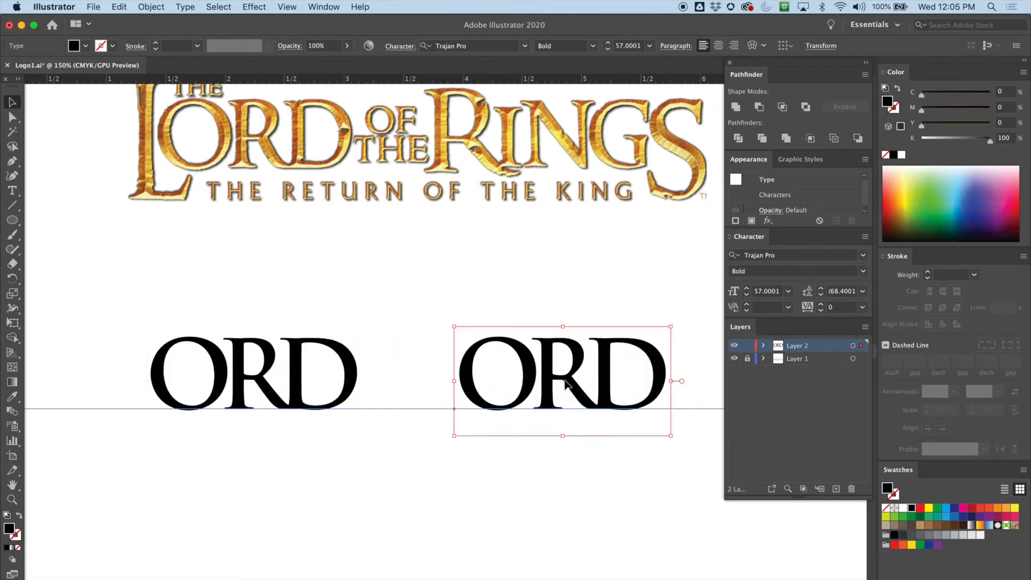
click(12, 190)
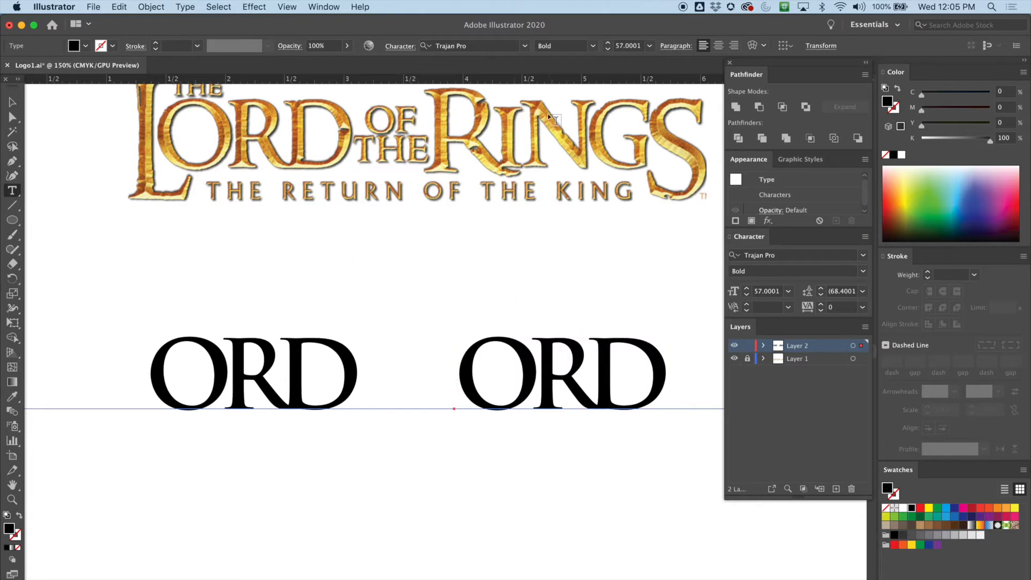
drag(461, 355, 669, 349)
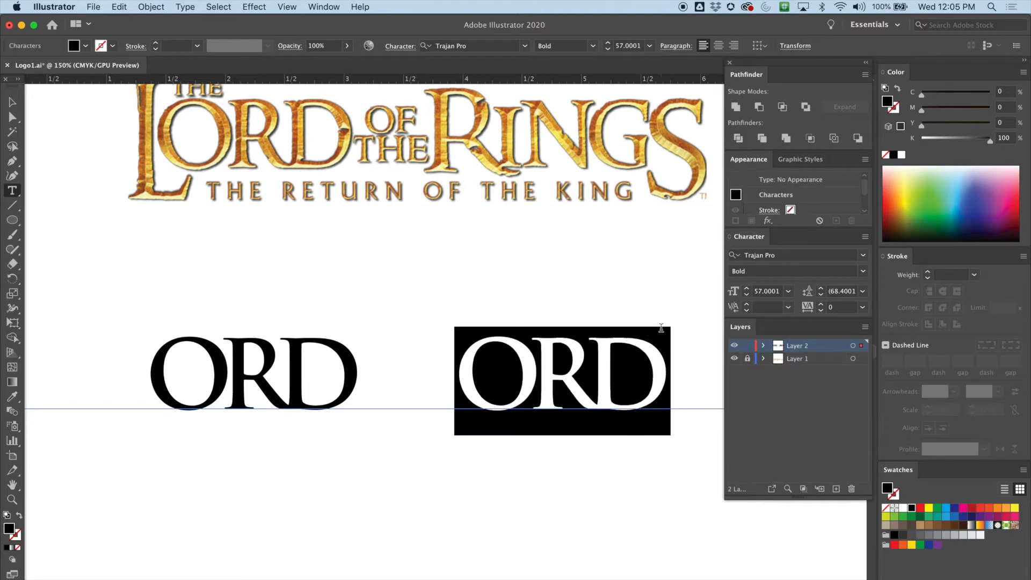
text(I)
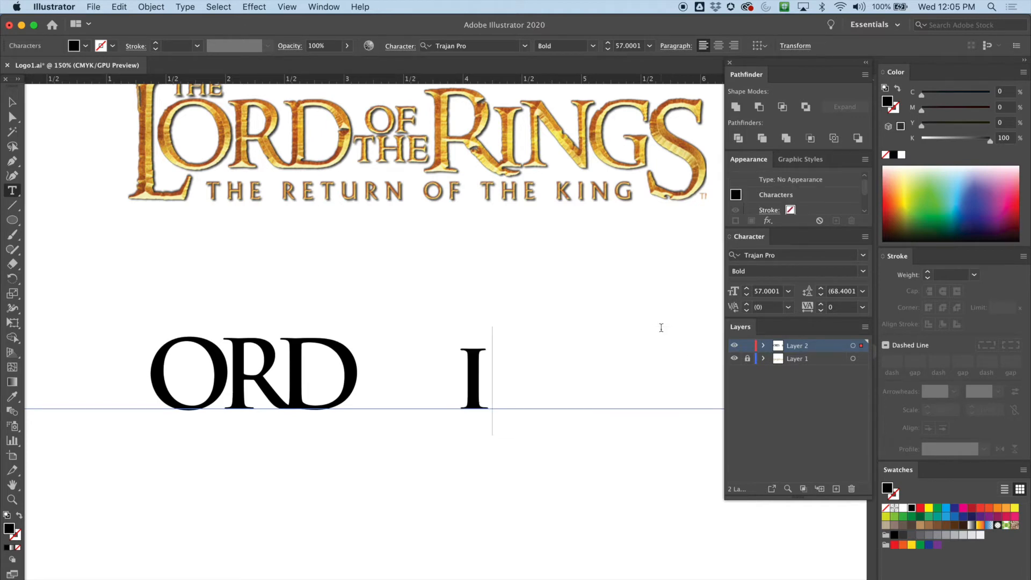
text(N)
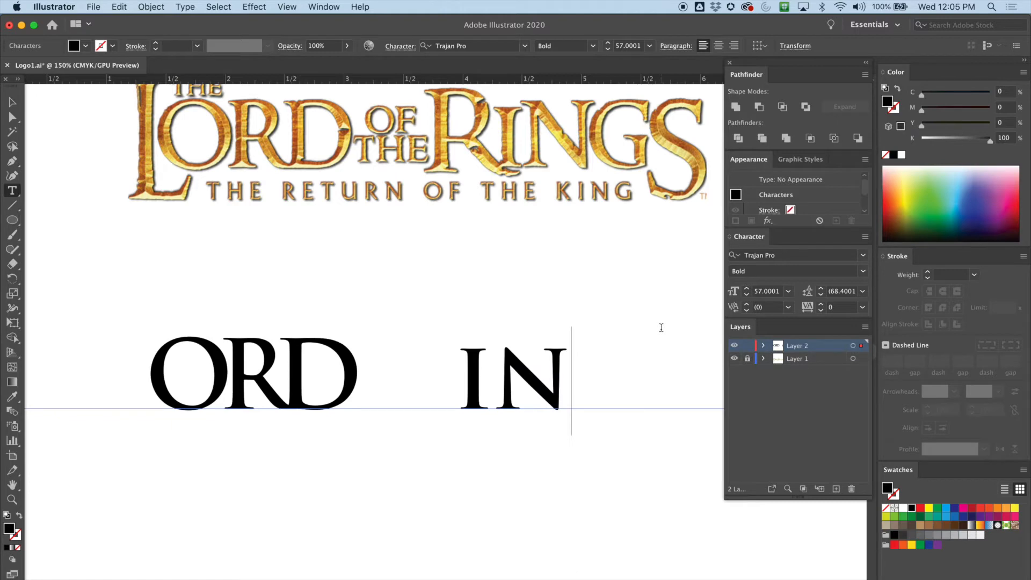
text(G)
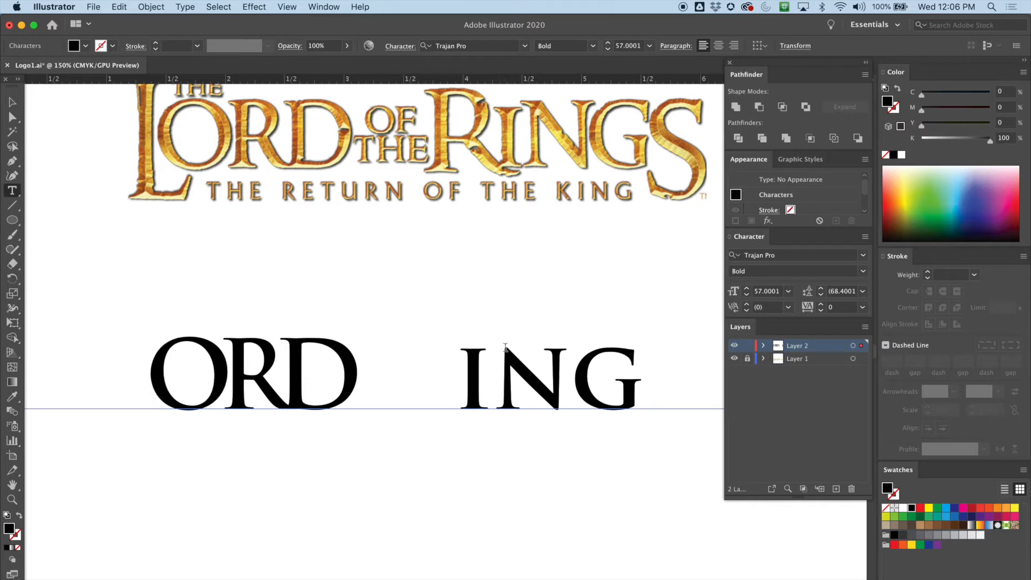
click(12, 102)
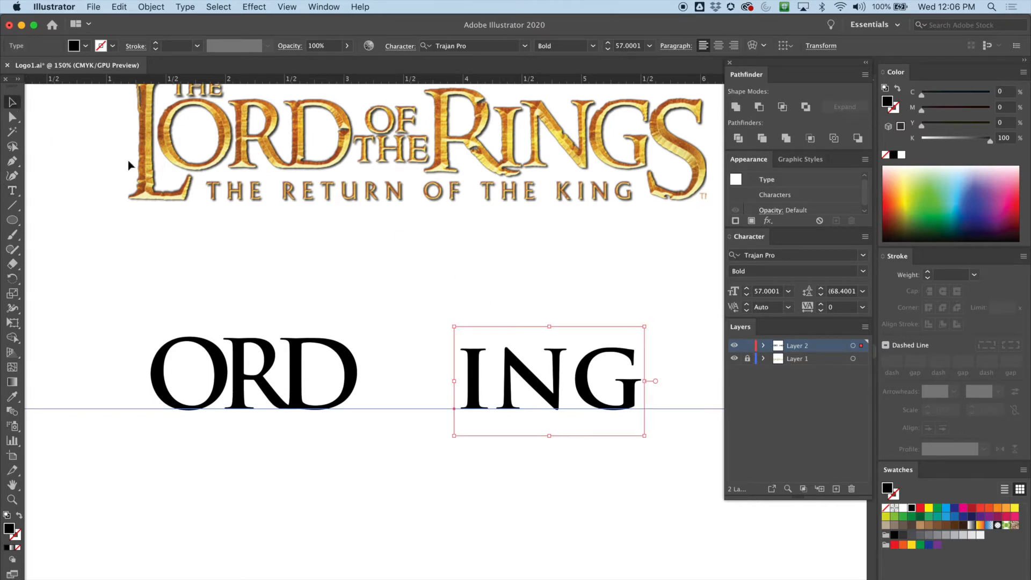
- Set the kerning between the I and N of "ING" to -85
click(12, 191)
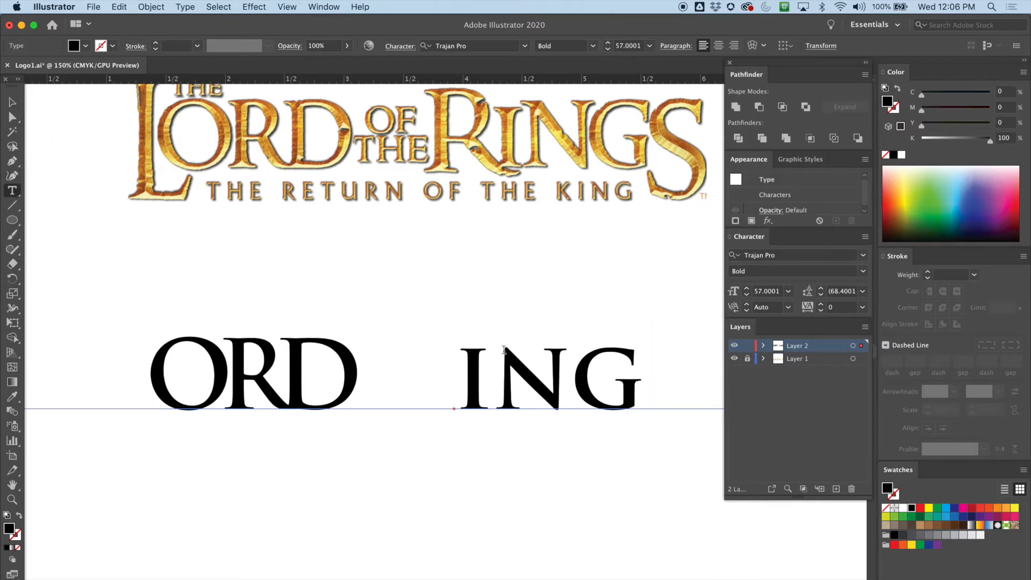
click(490, 364)
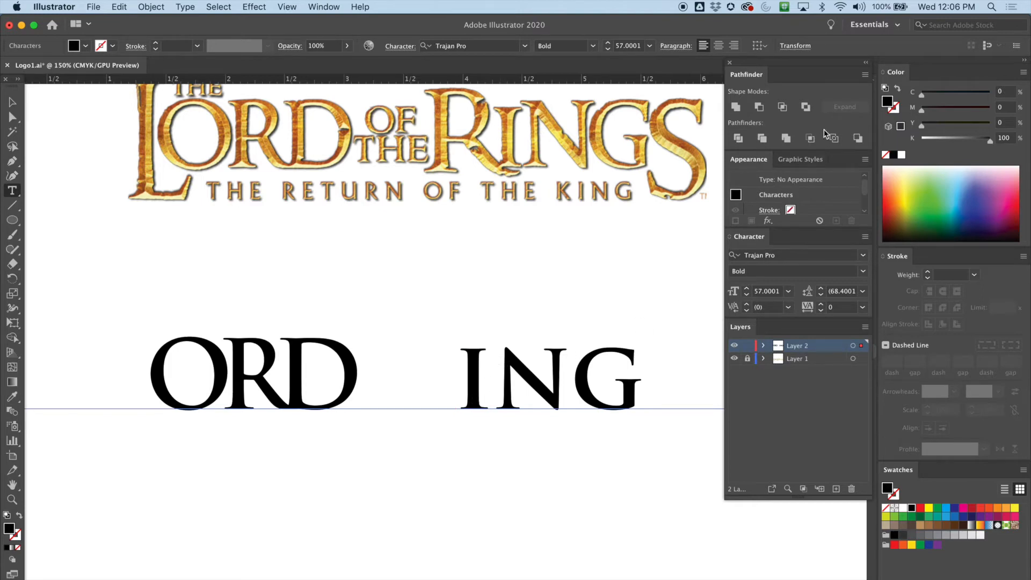
click(788, 307)
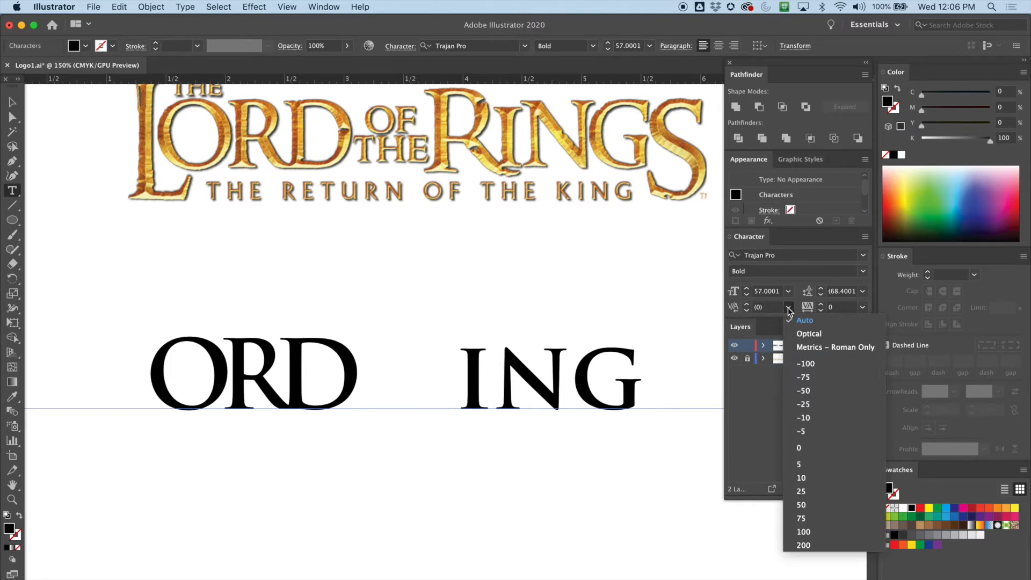
click(814, 367)
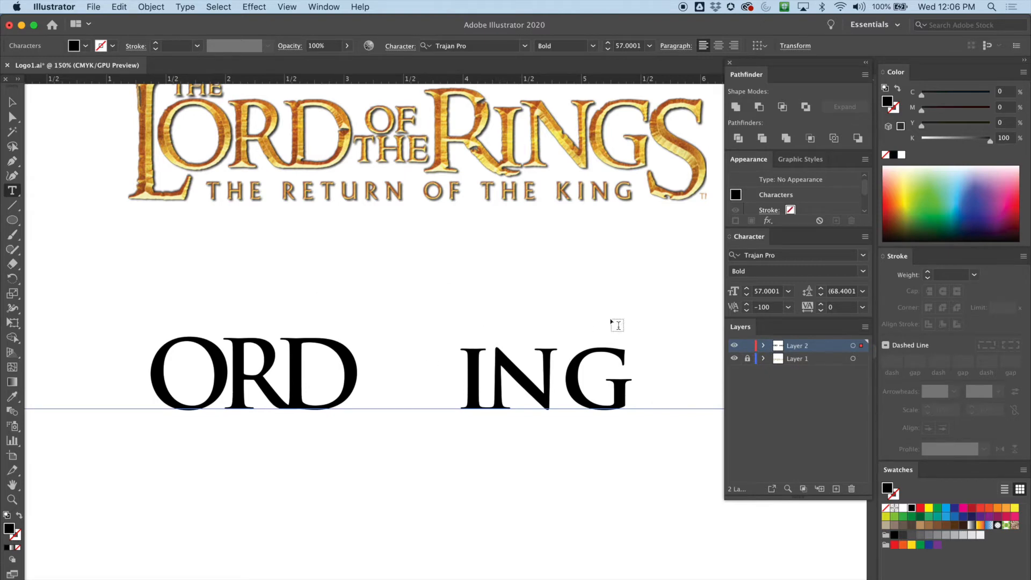
click(747, 310)
click(748, 311)
click(748, 311)
click(748, 310)
click(747, 311)
click(748, 310)
click(746, 304)
click(746, 305)
click(746, 304)
click(745, 304)
click(745, 304)
click(746, 304)
click(746, 305)
click(746, 305)
click(746, 304)
click(746, 305)
click(746, 304)
click(746, 305)
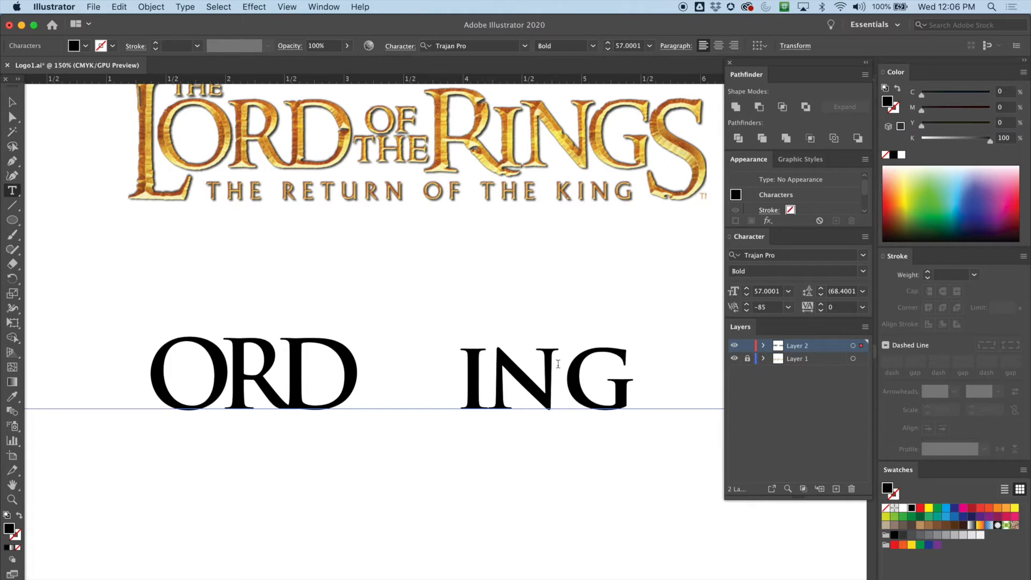
- Tighten the kerning between the N and G of "ING" to -140 and deselect the text
click(747, 311)
click(747, 310)
click(746, 310)
click(747, 310)
click(746, 310)
click(747, 310)
click(747, 311)
click(746, 310)
click(747, 310)
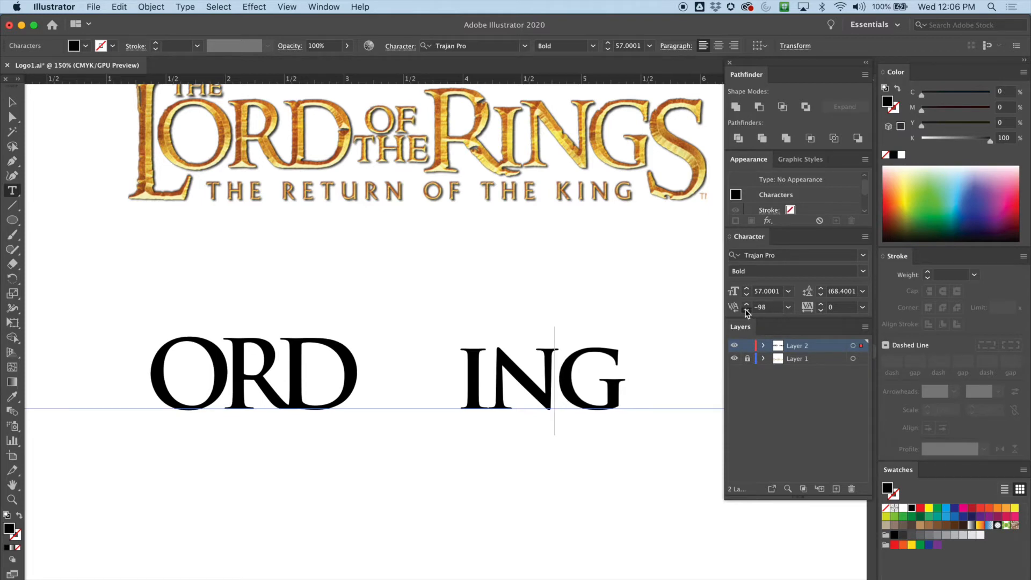
click(747, 311)
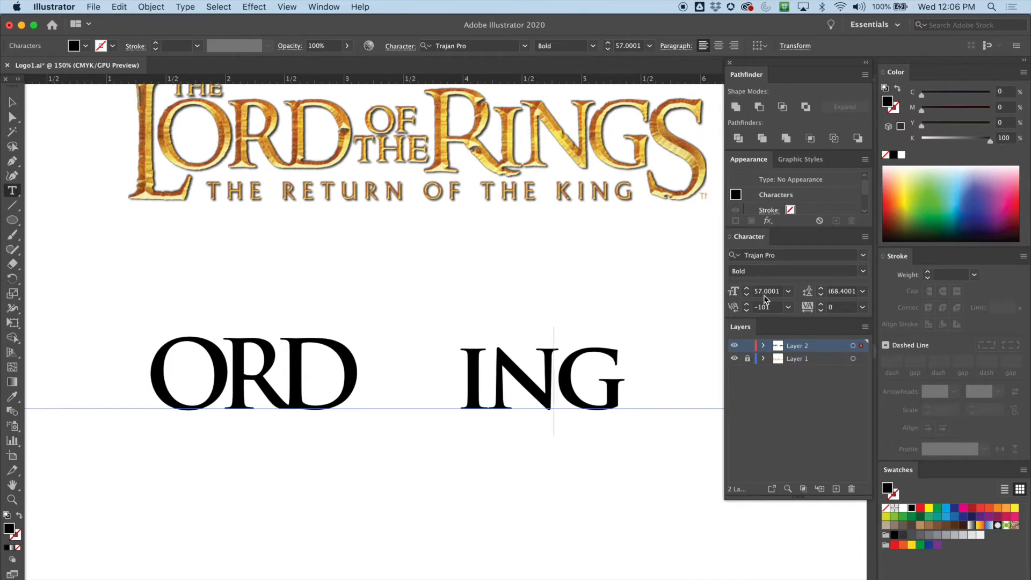
click(746, 311)
click(747, 311)
click(747, 311)
click(747, 311)
click(746, 311)
click(747, 311)
click(747, 311)
click(747, 311)
click(747, 311)
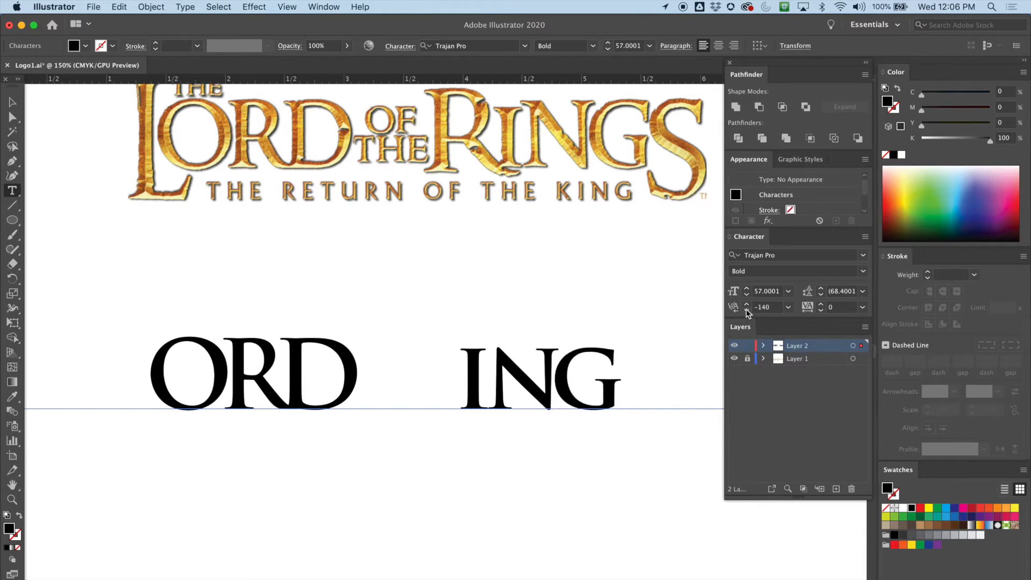
click(10, 102)
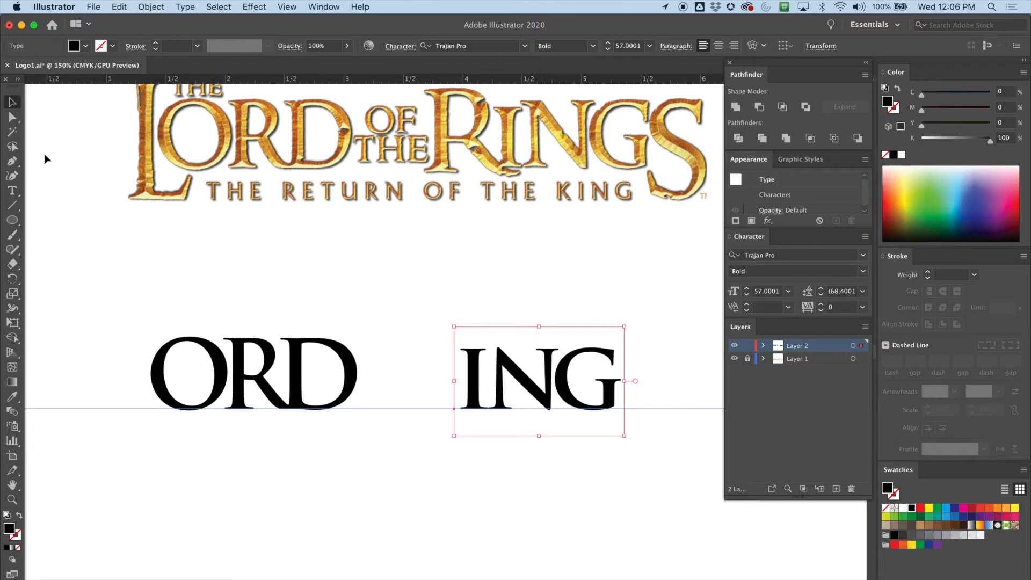
click(560, 503)
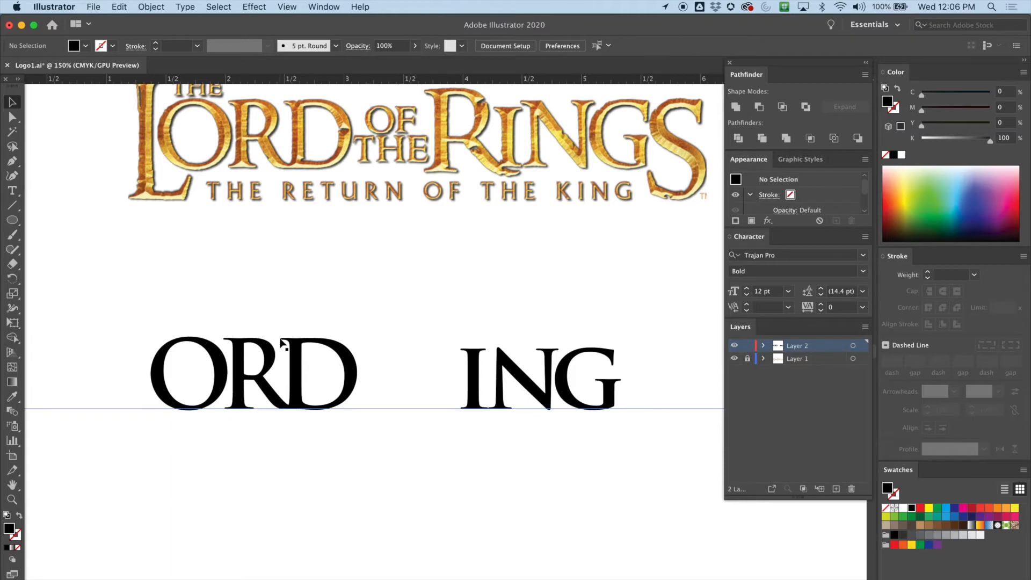
- Duplicate "ORD" into the space just below the logo image and replace the copy's text with "L"
drag(258, 433, 311, 478)
drag(522, 206, 461, 225)
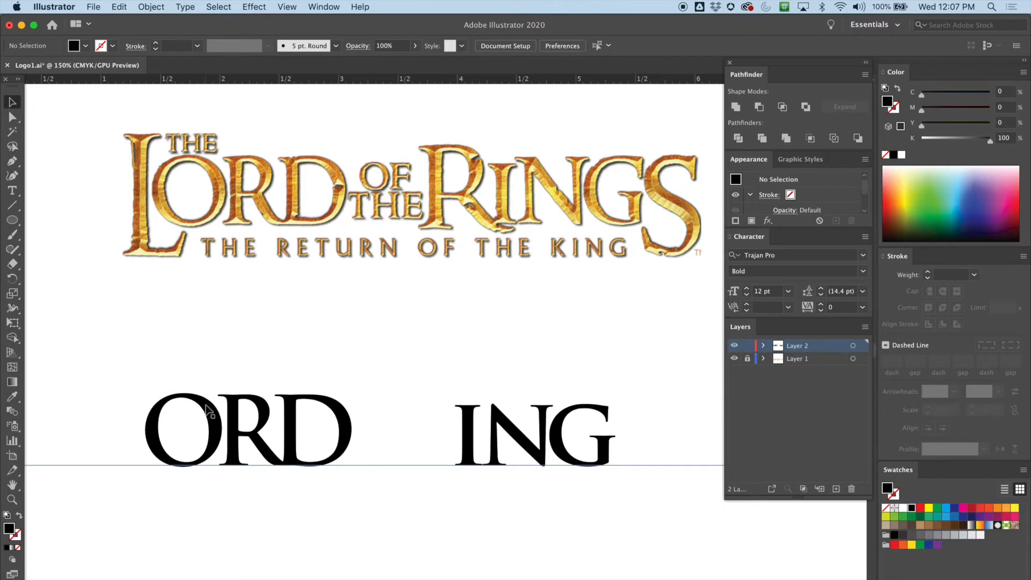
key(super+shift+a)
click(237, 400)
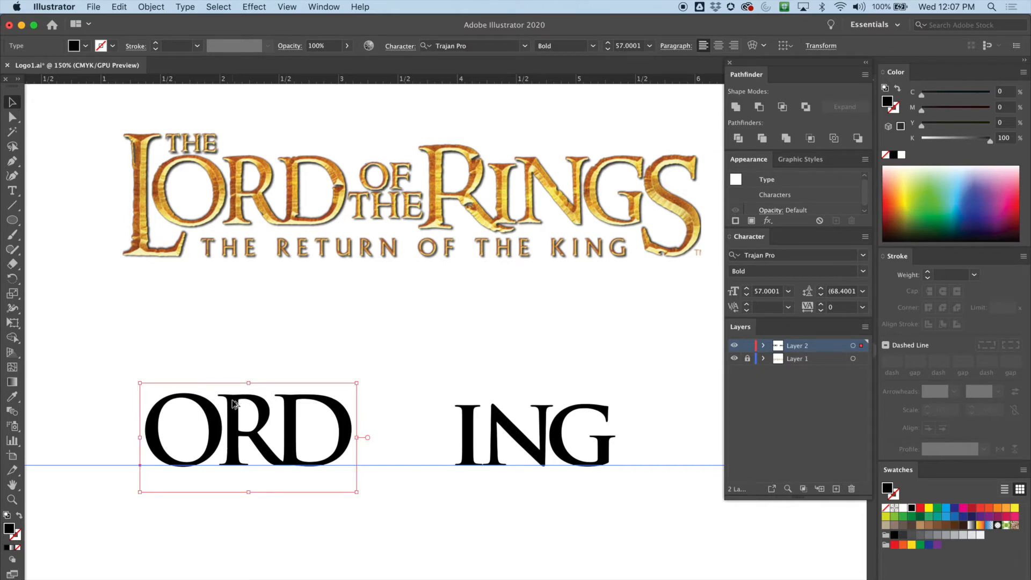
drag(233, 403, 288, 283)
click(12, 191)
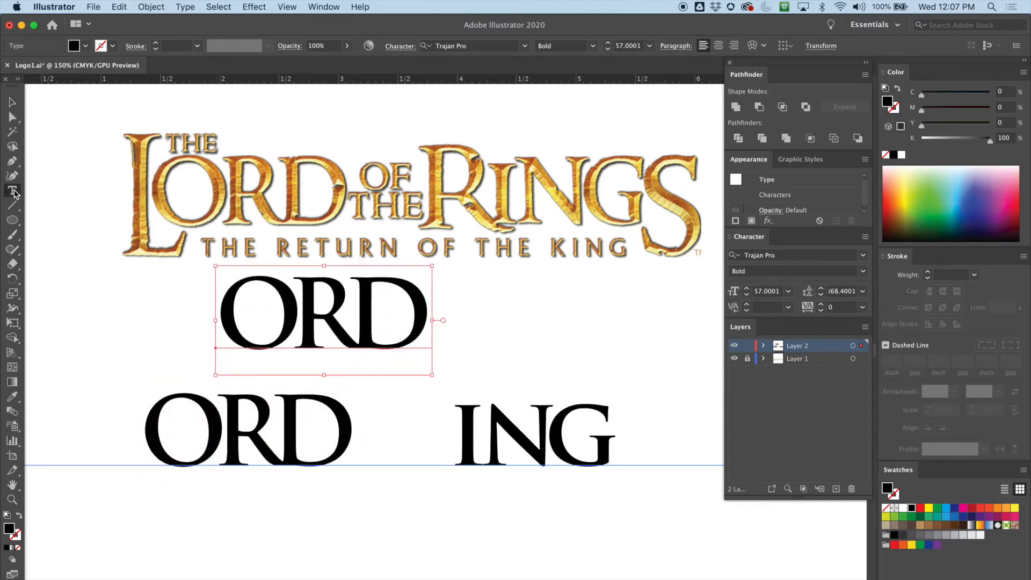
drag(424, 315, 180, 298)
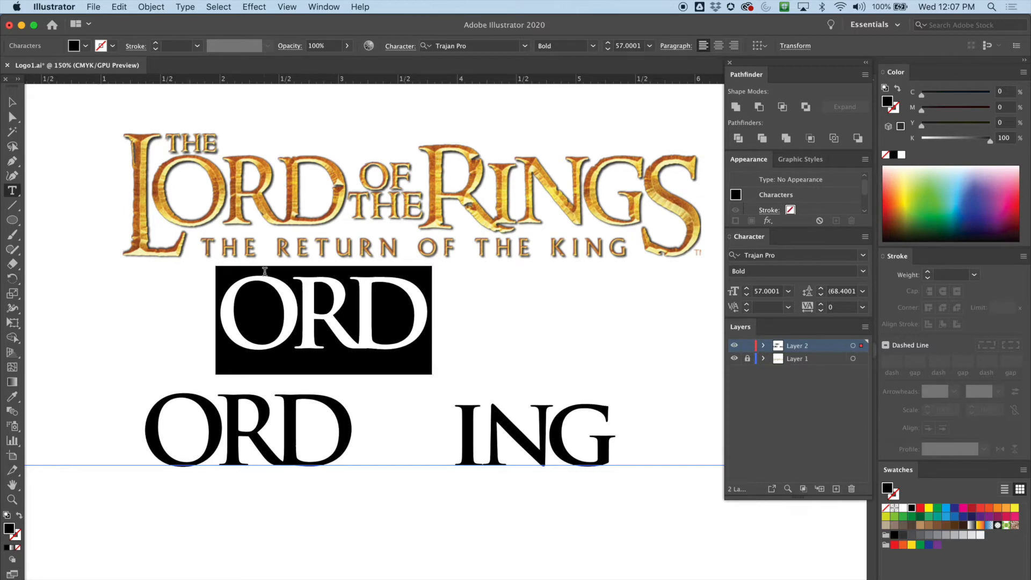
text(L)
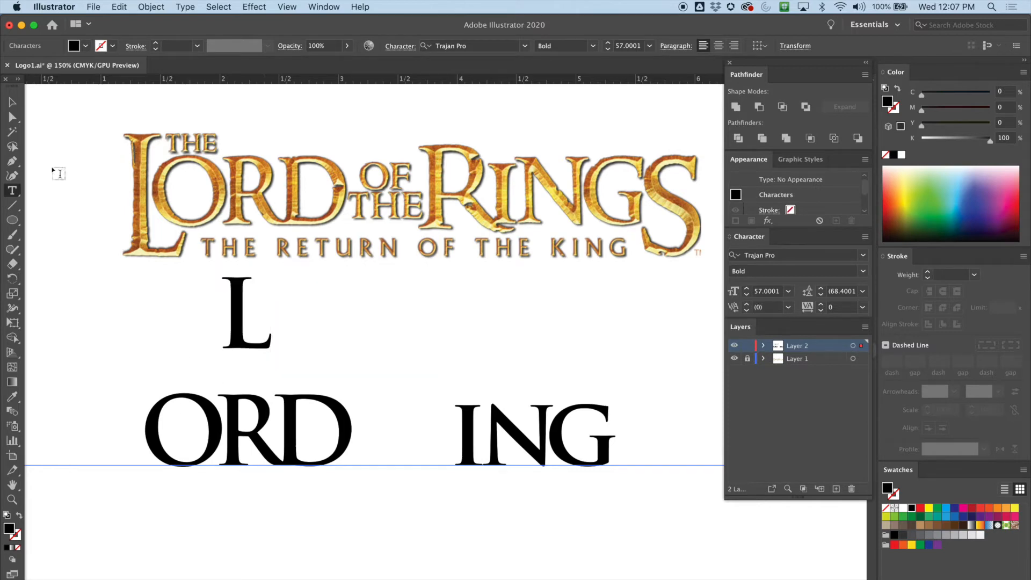
- Place the "L" over the logo's large L, scale it proportionally to about 75.84 pt and align their bases
click(11, 102)
click(261, 303)
drag(262, 304, 140, 204)
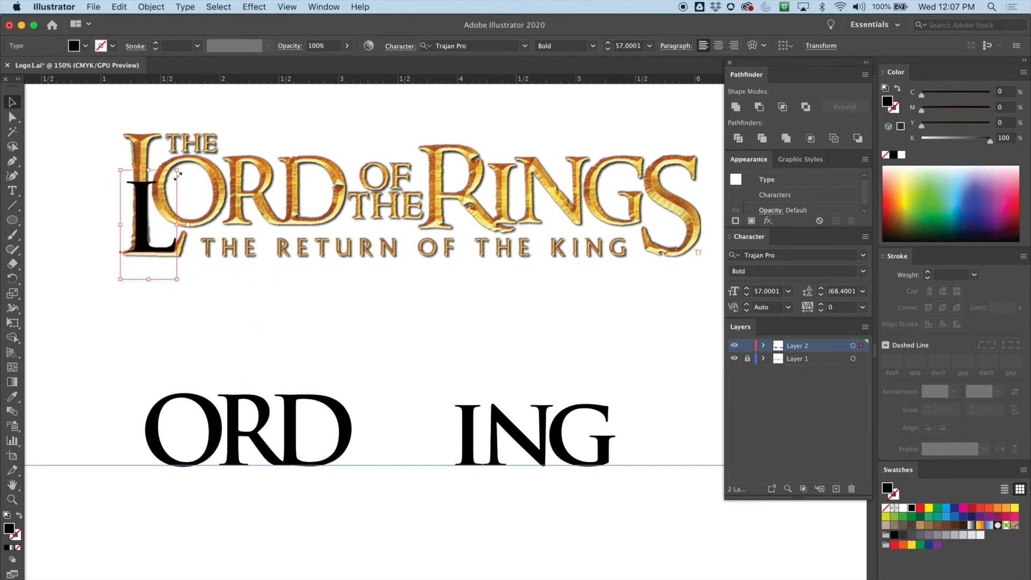
drag(177, 171, 138, 186)
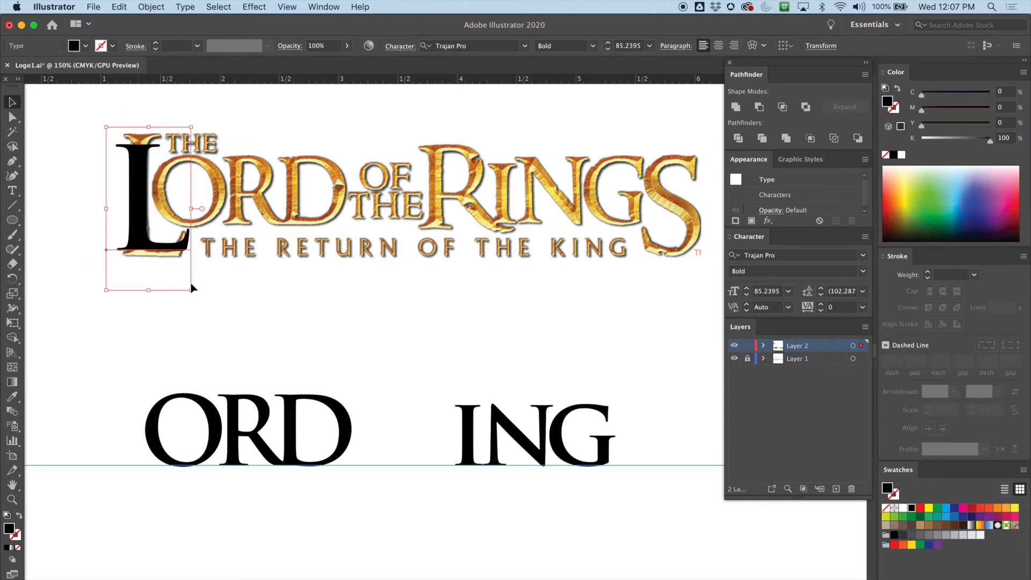
drag(191, 290, 183, 274)
drag(135, 207, 138, 225)
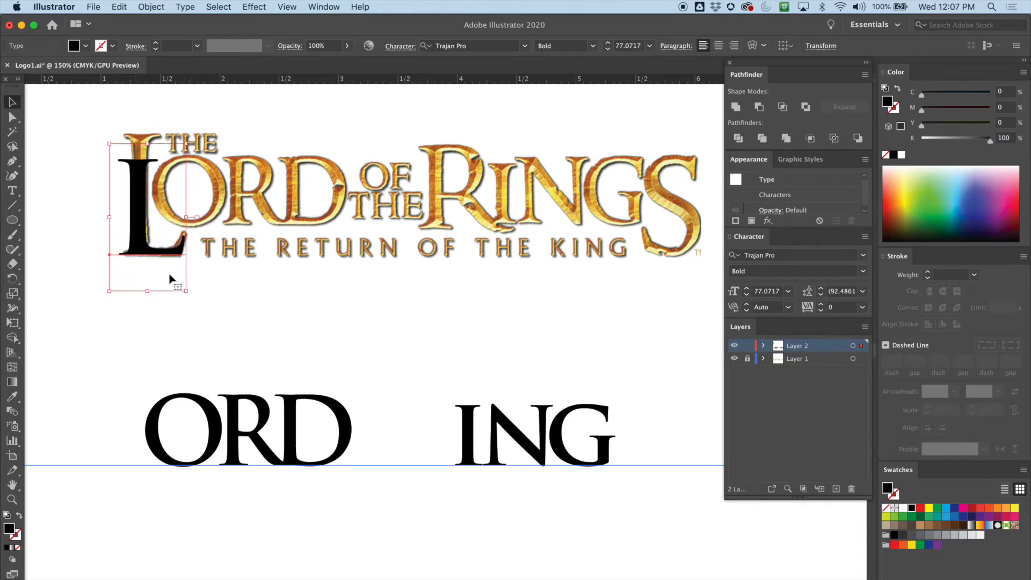
drag(186, 291, 186, 291)
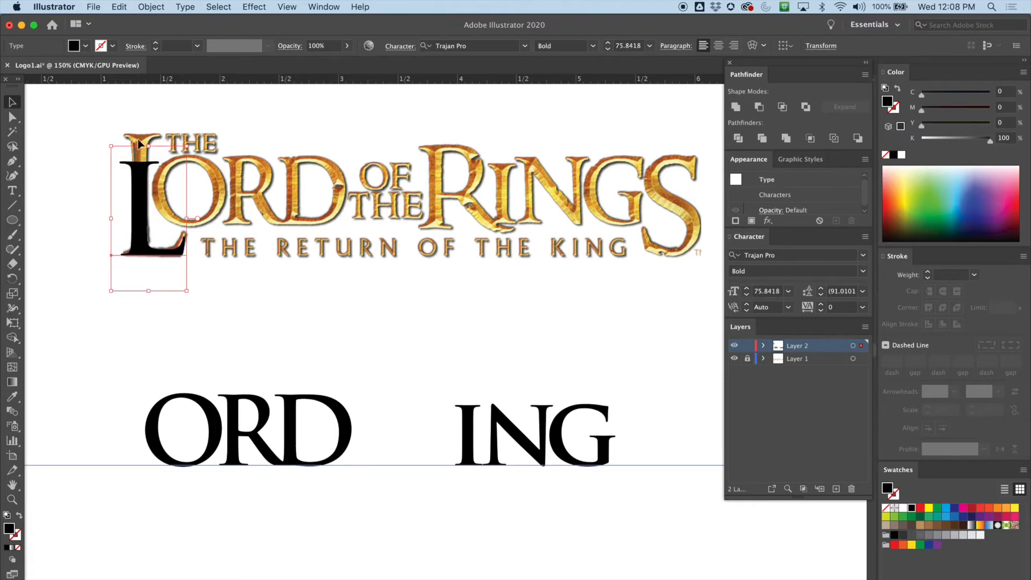
- Move the large "L" down from the logo image in front of "ORD", slightly overlapping the O
drag(137, 215, 128, 460)
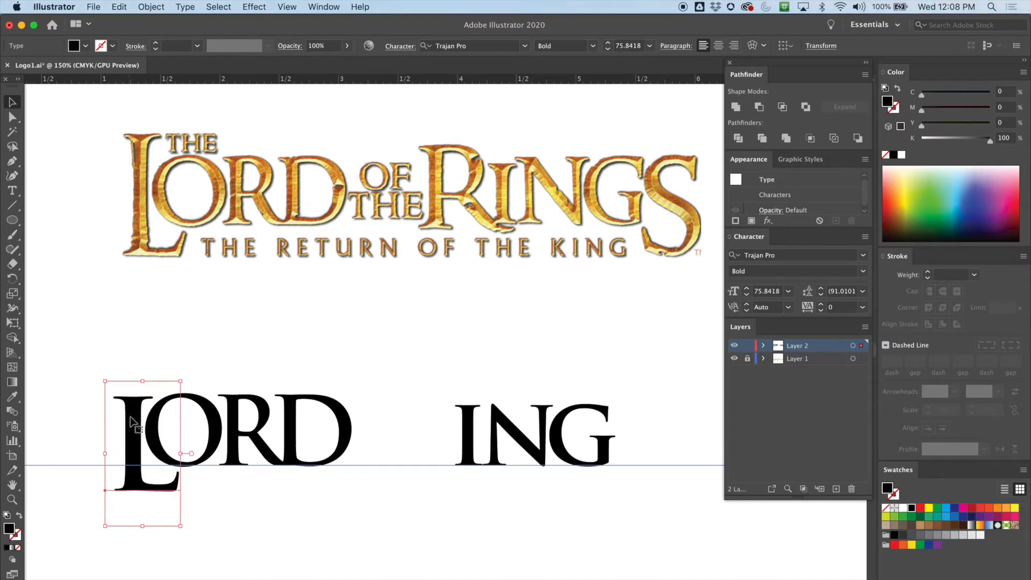
drag(127, 419, 127, 420)
key(Left)
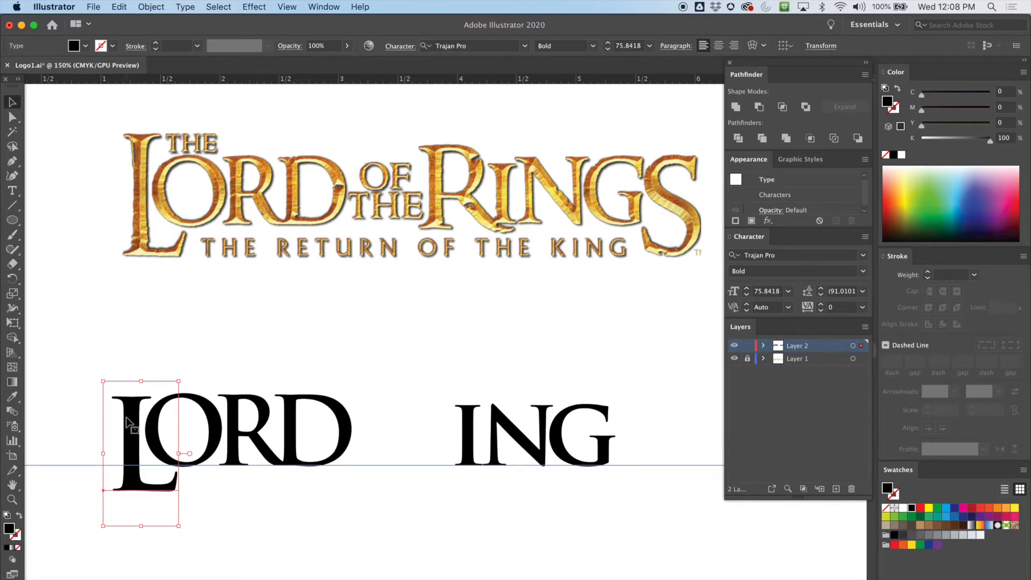
- Duplicate the large "L" just below the end of "ING" and replace the copy's text with "S"
drag(132, 419, 638, 487)
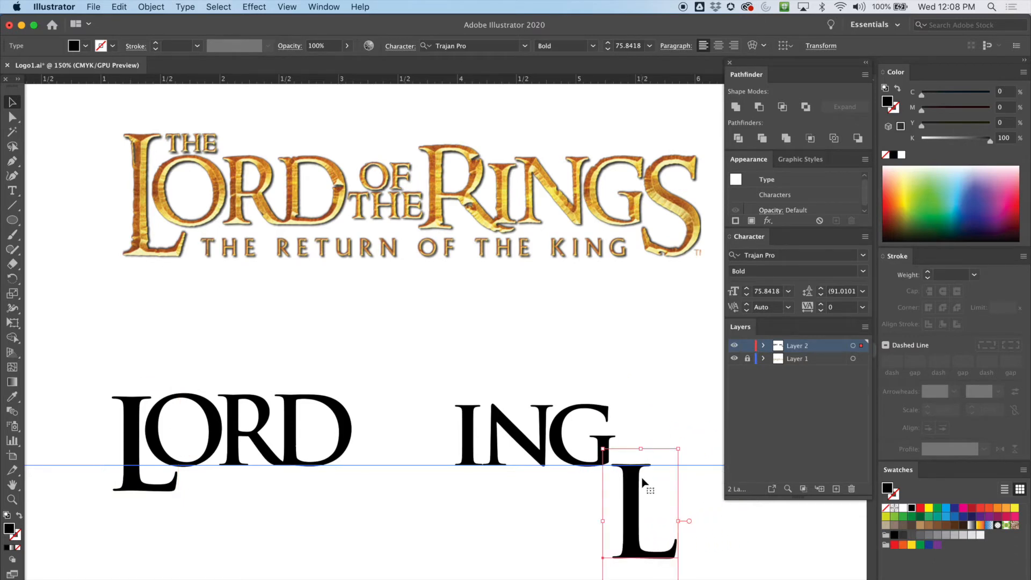
key(t)
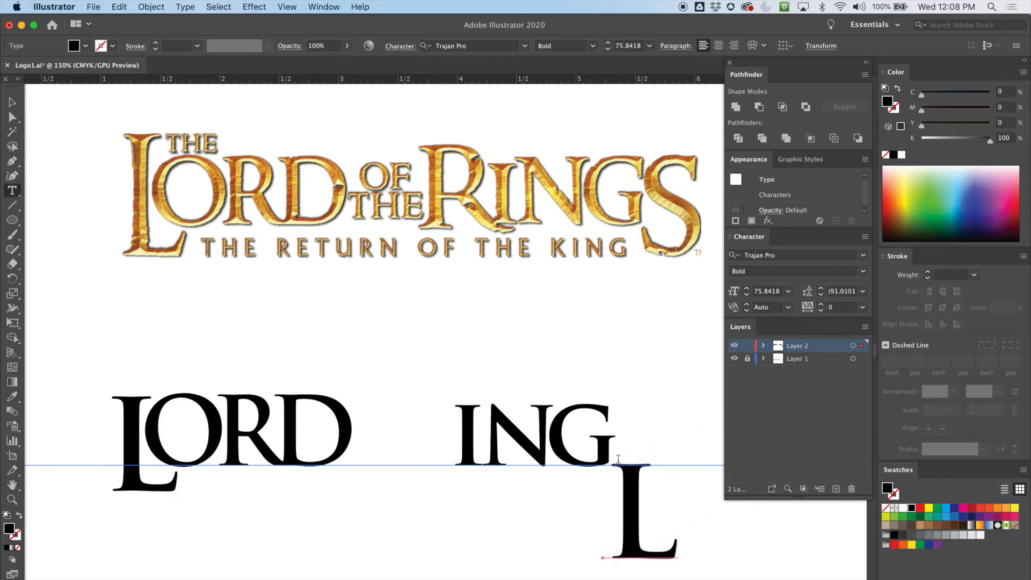
double_click(640, 486)
text(S)
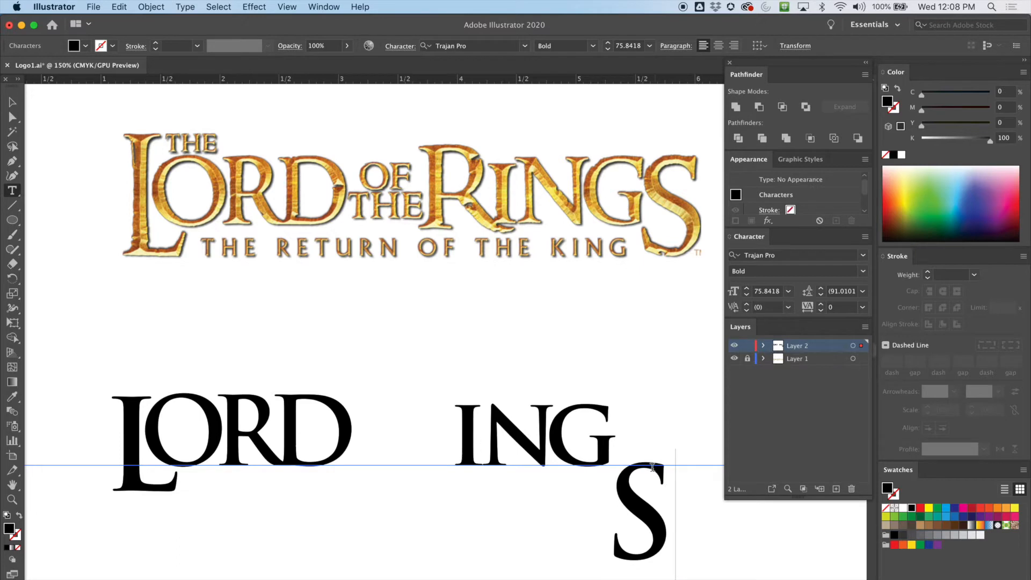
click(11, 102)
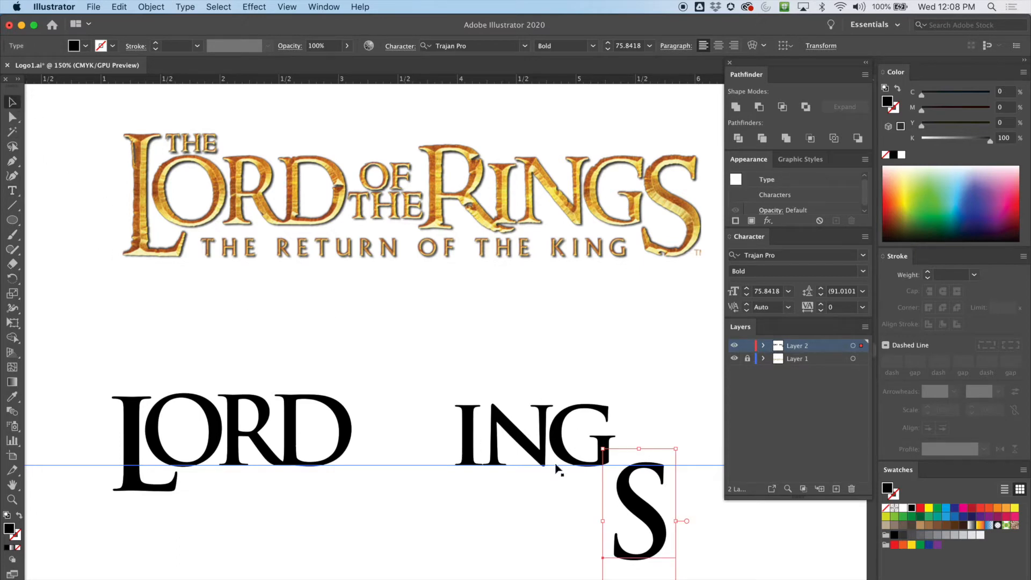
- Move the "S" up beside the G of "ING" and place a horizontal guide along the tops of "ORD"
scroll(521, 479, right, 3)
scroll(521, 478, down, 2)
drag(572, 461, 580, 419)
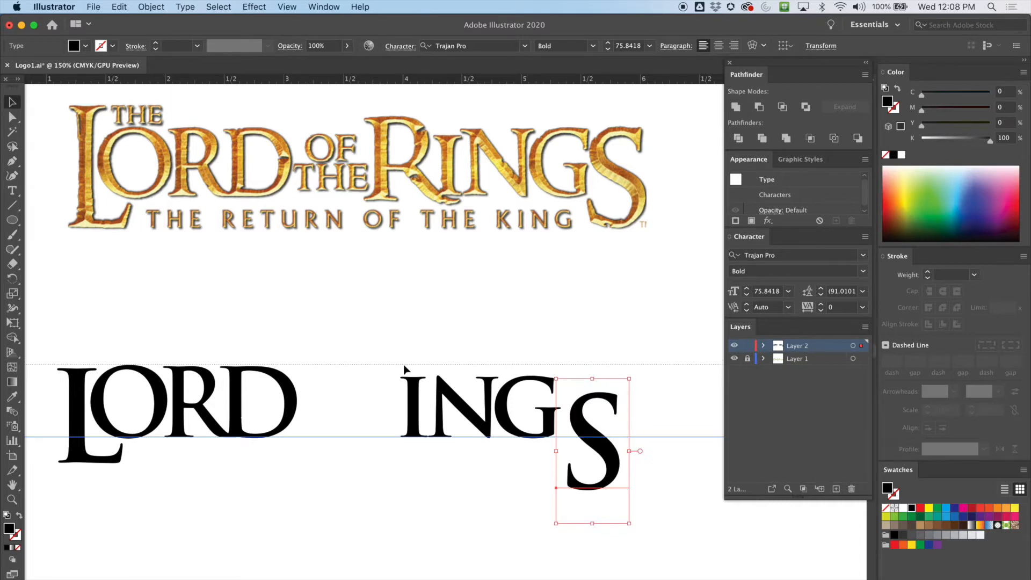
drag(404, 370, 405, 365)
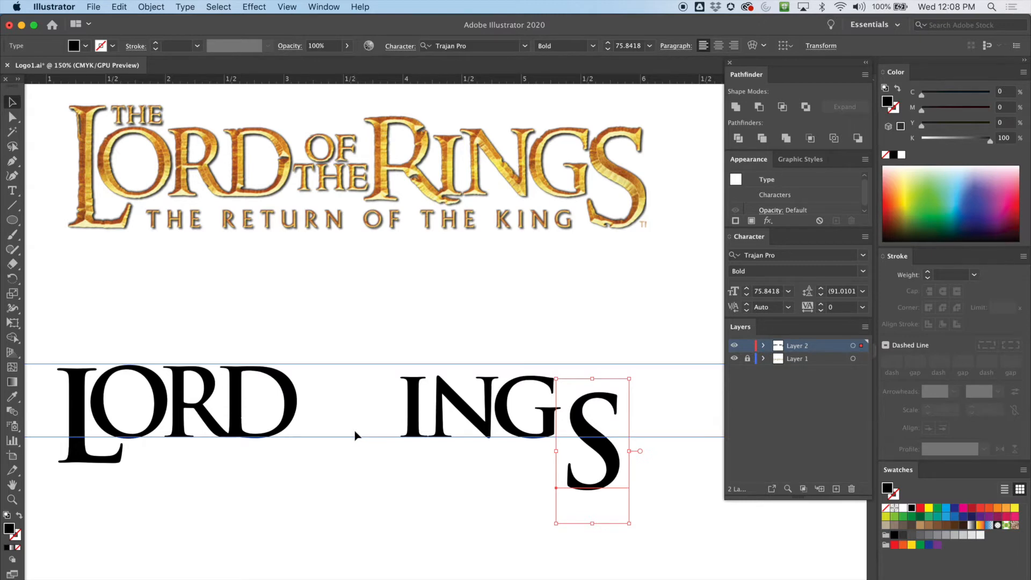
- Replace the small-cap letters of "ING" with full capitals I, N and G
click(403, 404)
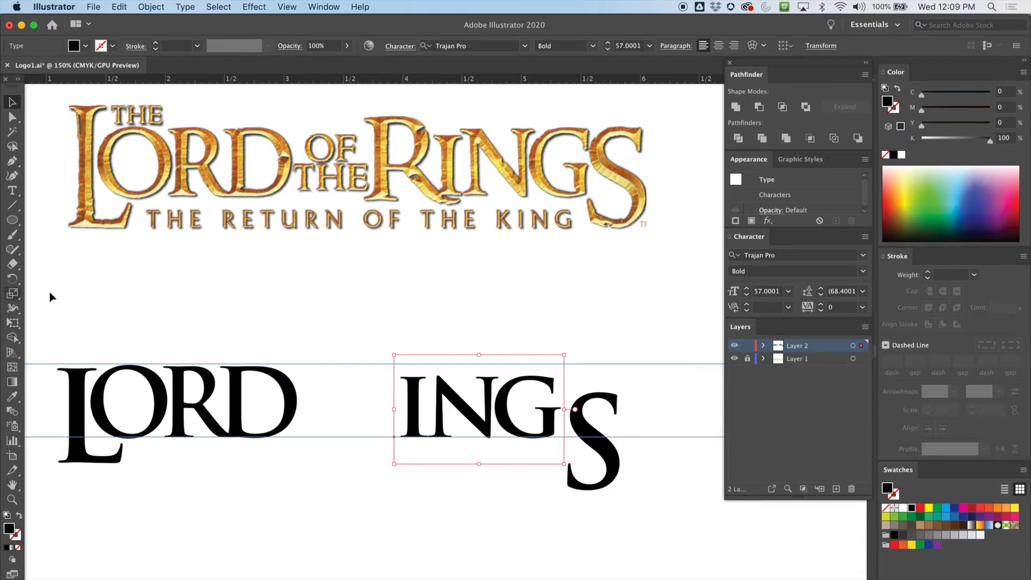
click(13, 192)
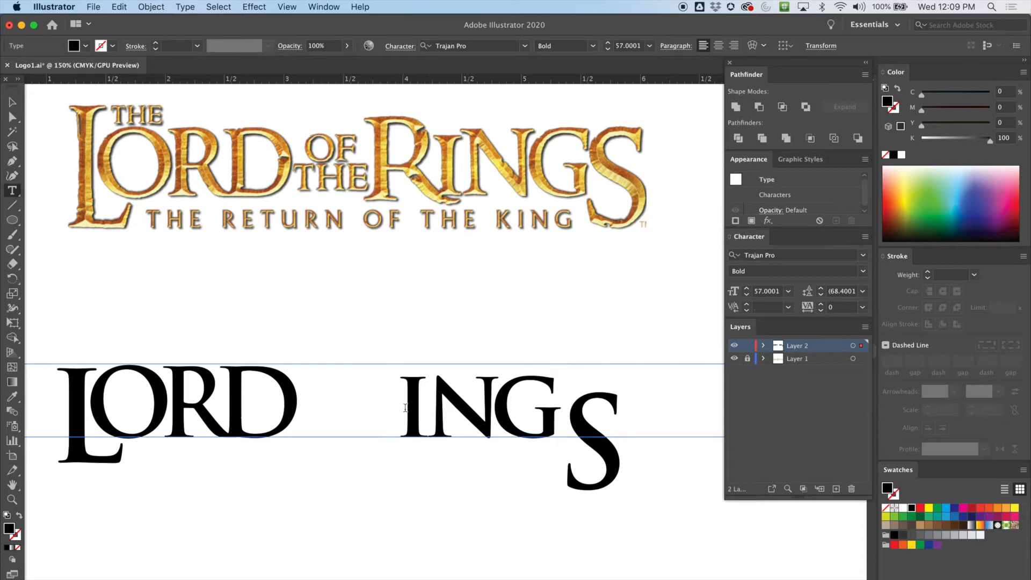
drag(414, 407, 384, 395)
key(Right)
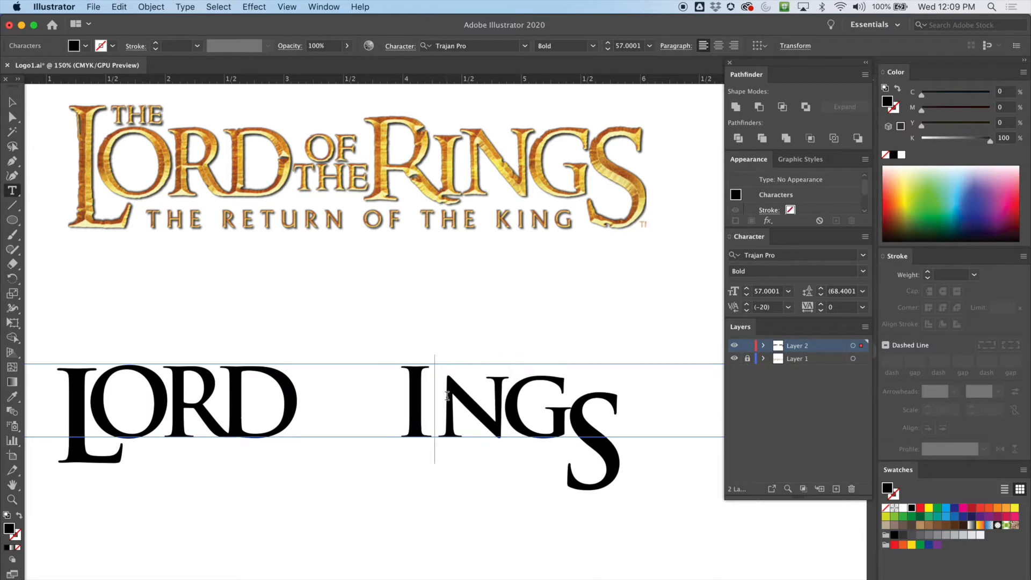
drag(447, 395, 509, 395)
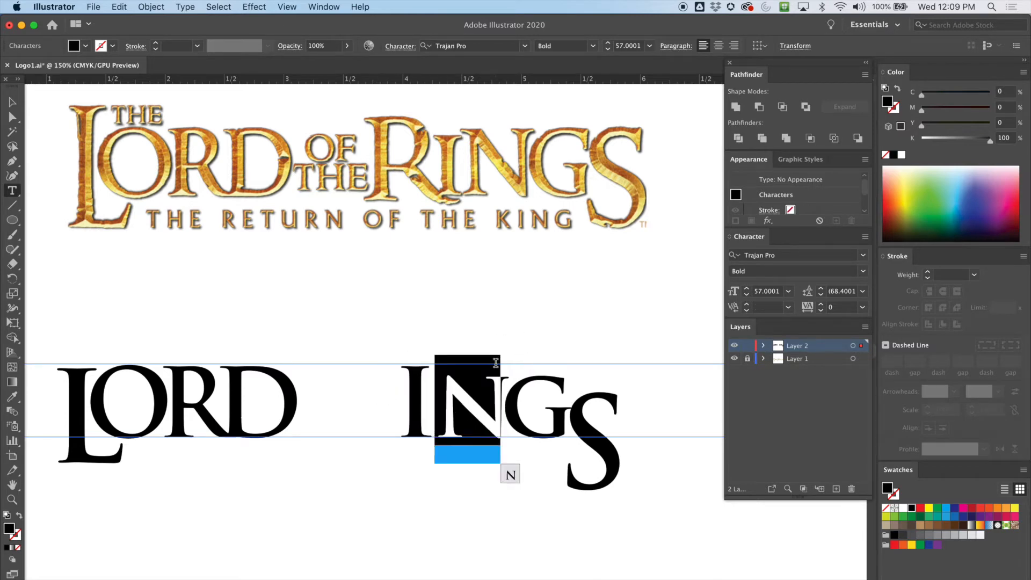
key(Right)
key(Right)
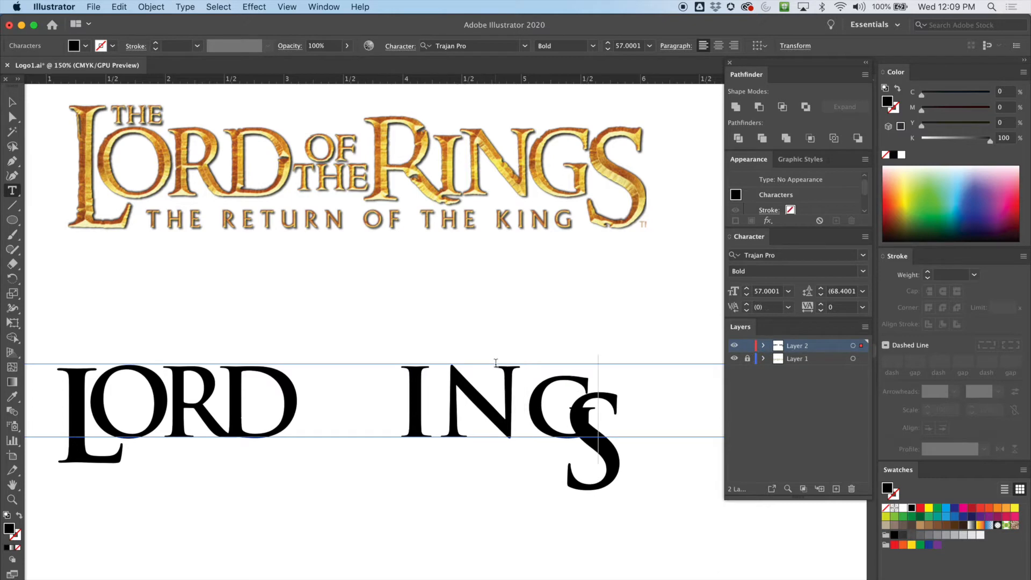
key(BackSpace)
text(G)
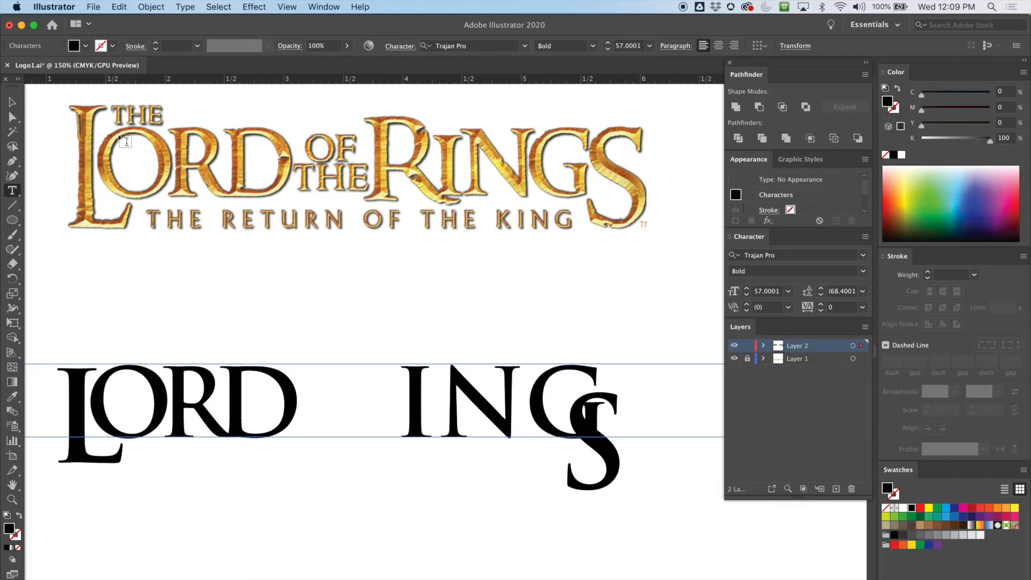
click(12, 104)
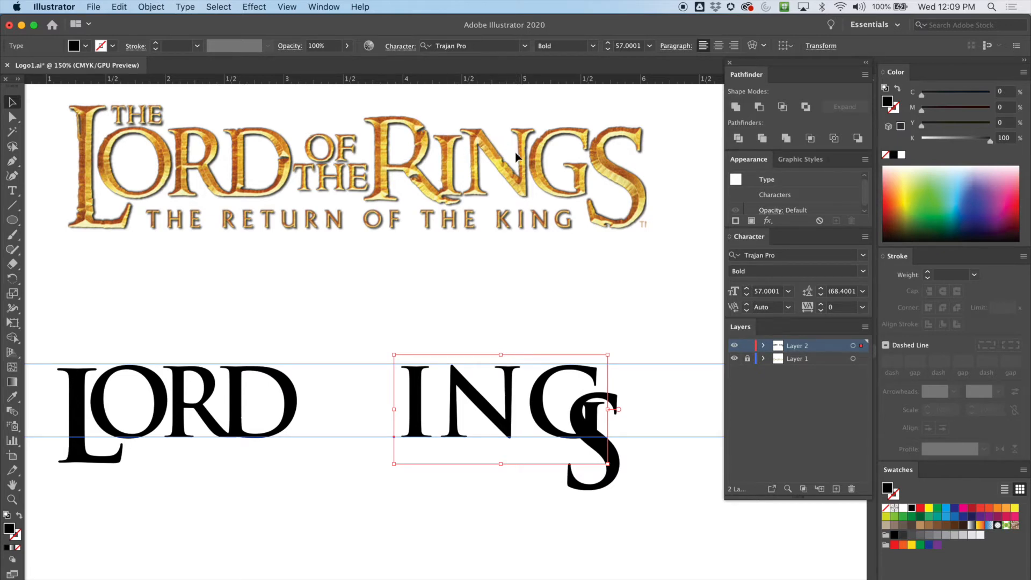
- Set the kerning between the I and N of the full-capital "ING" to -68
click(11, 191)
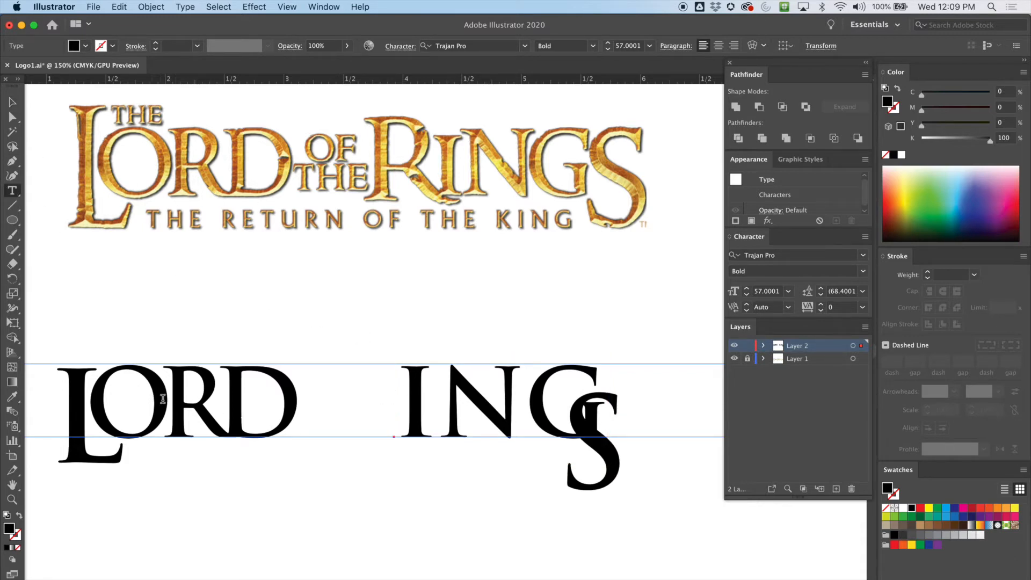
double_click(415, 389)
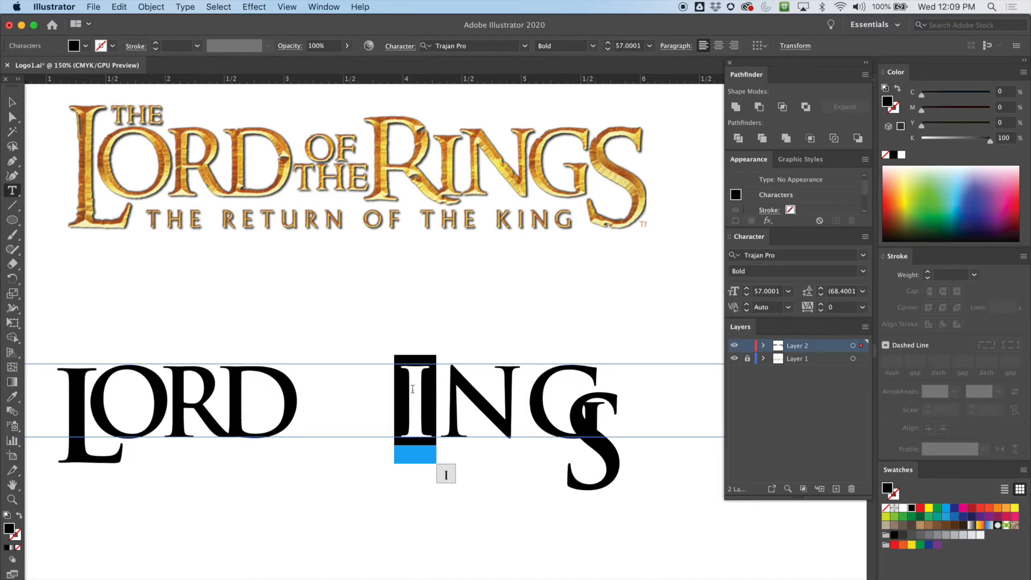
click(429, 391)
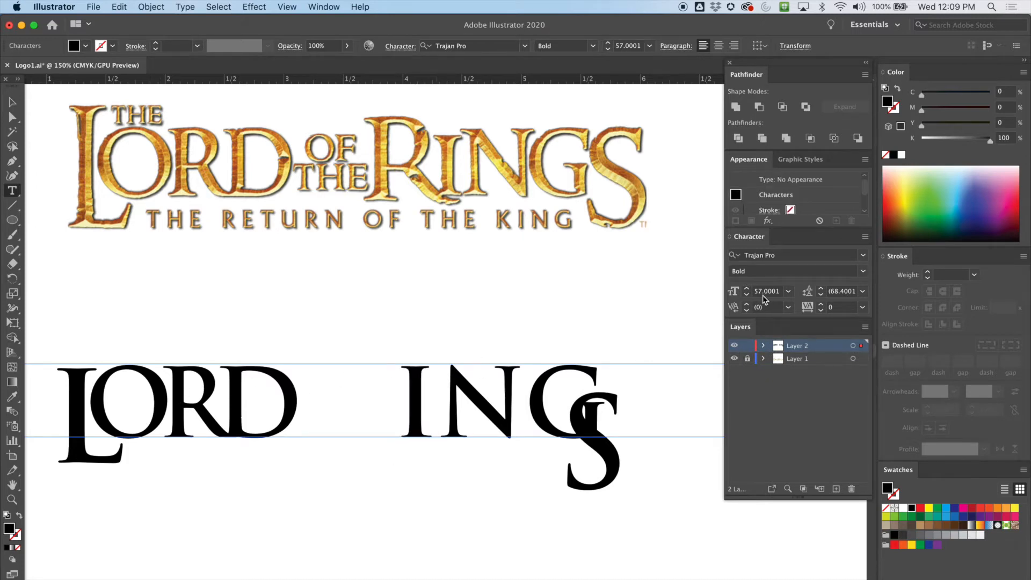
click(747, 311)
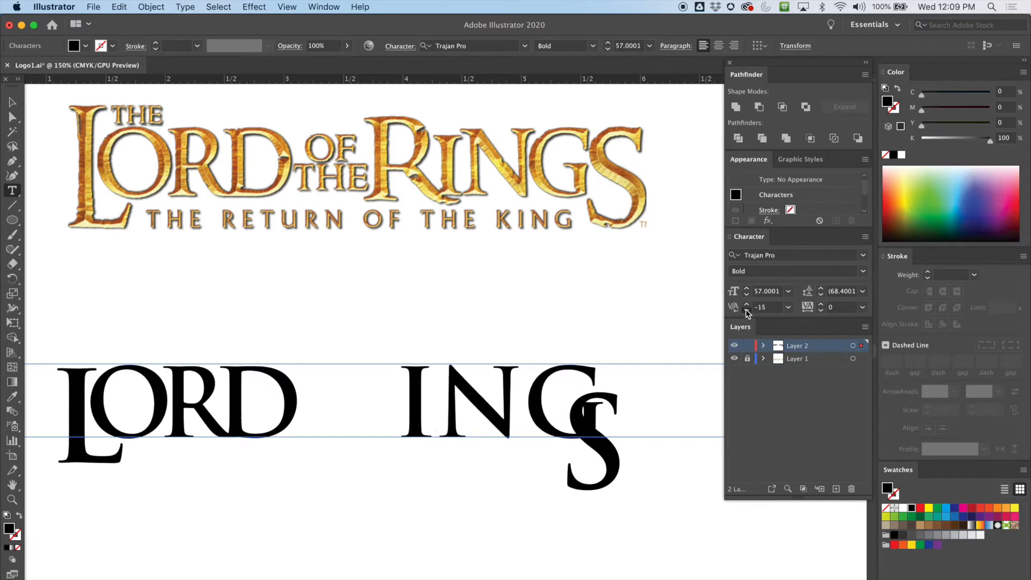
click(747, 310)
click(747, 311)
click(747, 311)
click(747, 311)
click(747, 310)
click(746, 311)
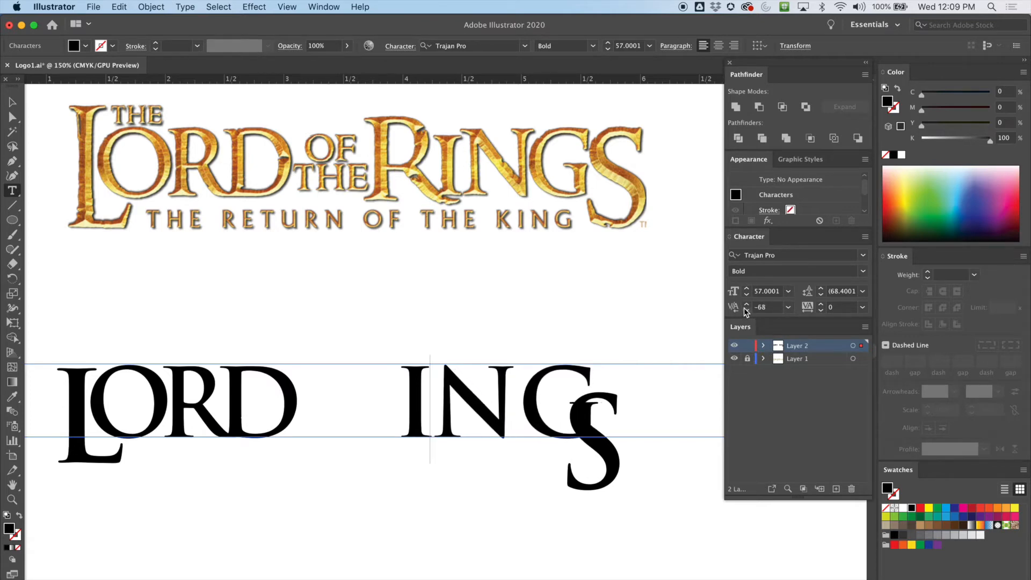
click(747, 310)
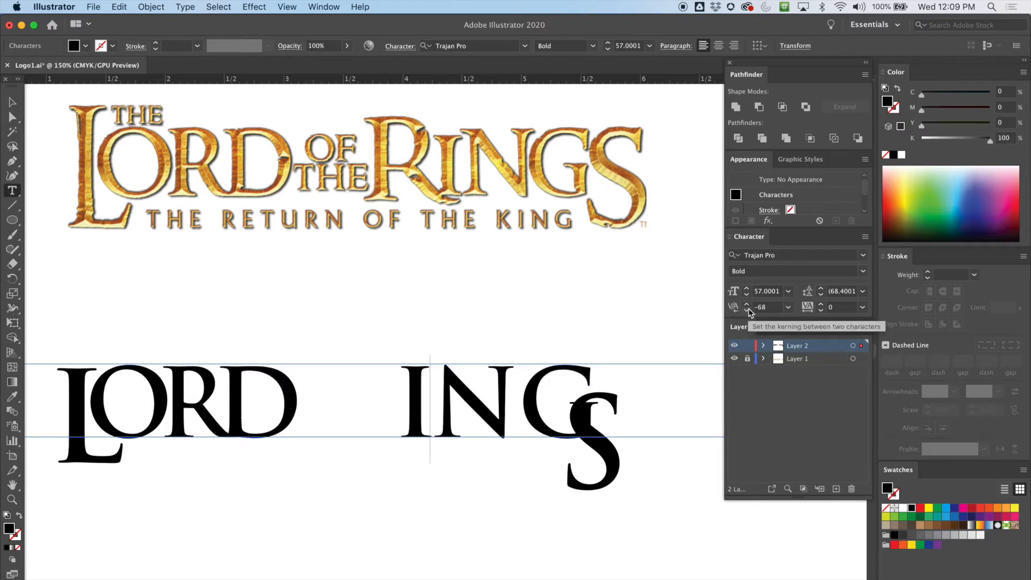
- Set the kerning between the N and G of "ING" to -161 and move the "S" beside the G, its top on the upper guide
key(Right)
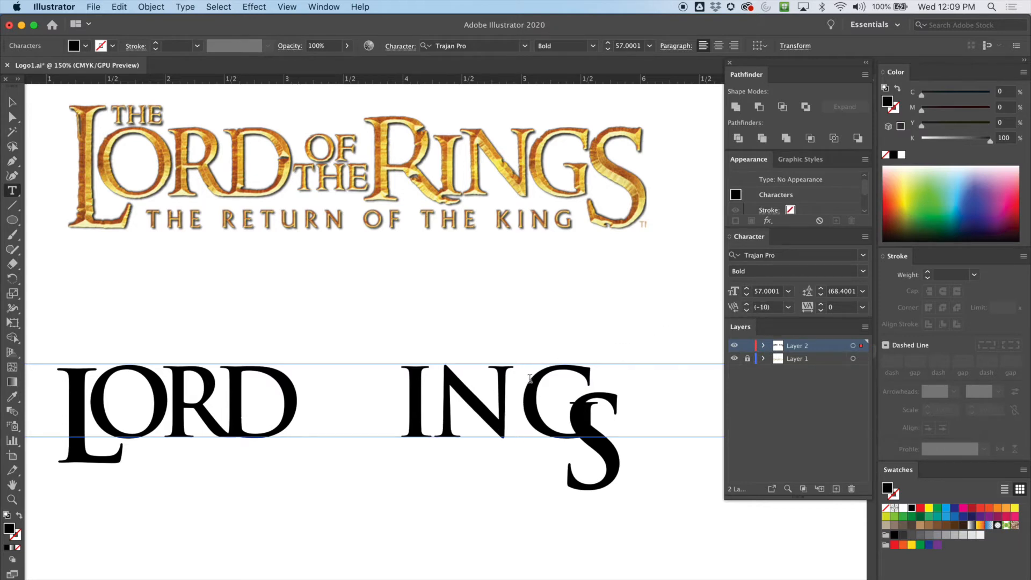
click(747, 310)
drag(747, 310, 747, 311)
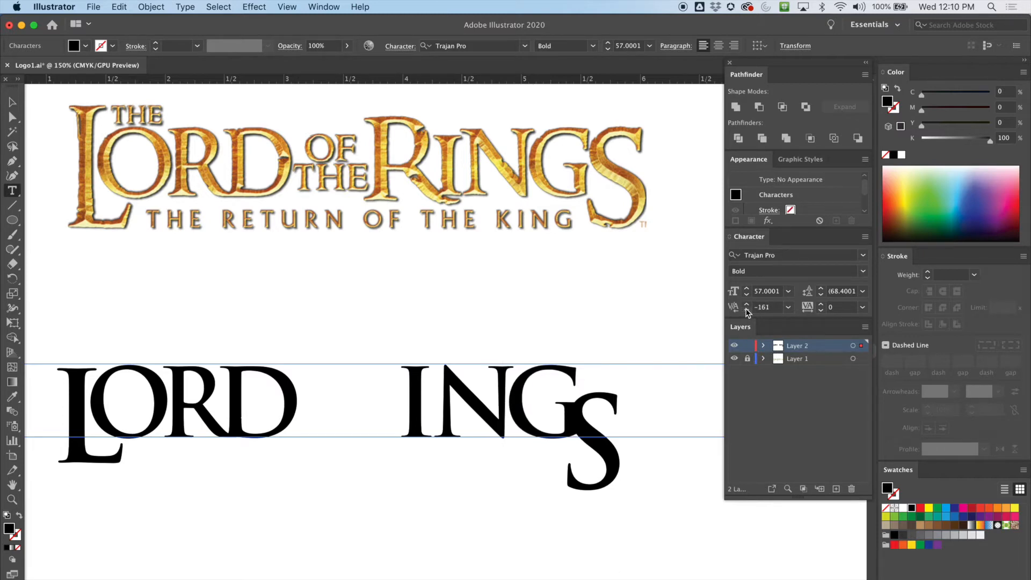
key(Escape)
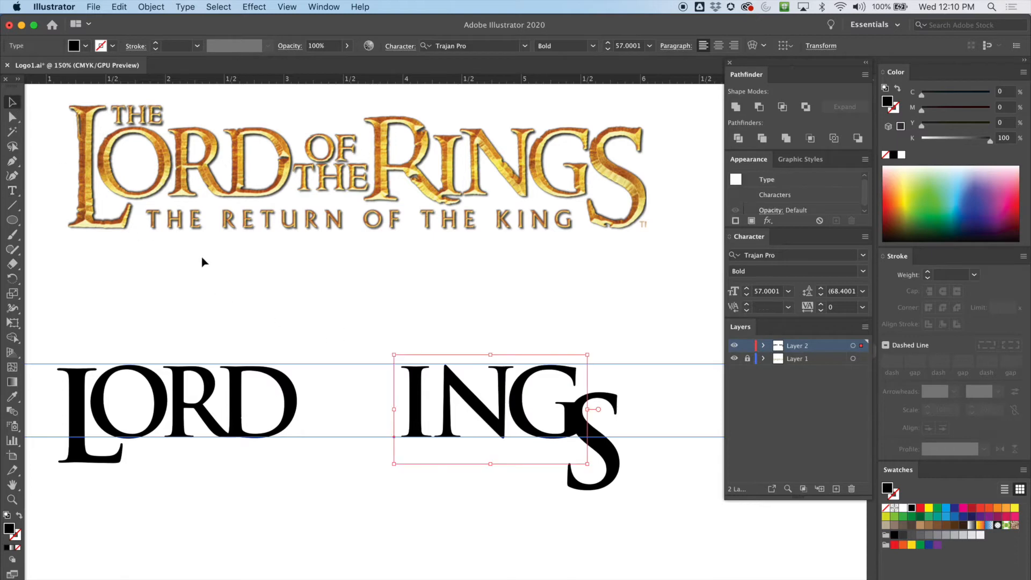
drag(616, 453, 620, 427)
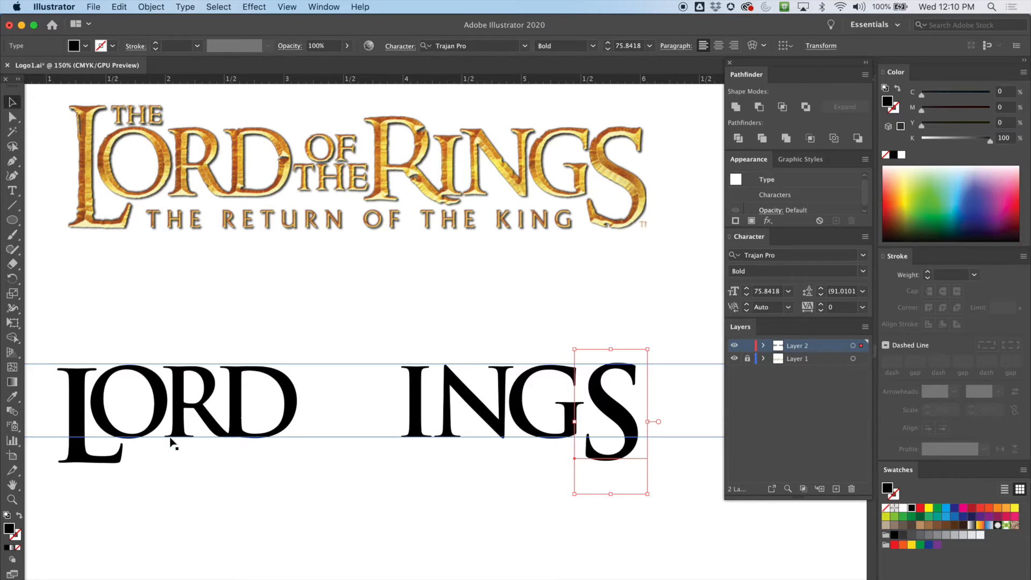
- Try the small-cap form for the large "L" in front of "ORD"
click(81, 455)
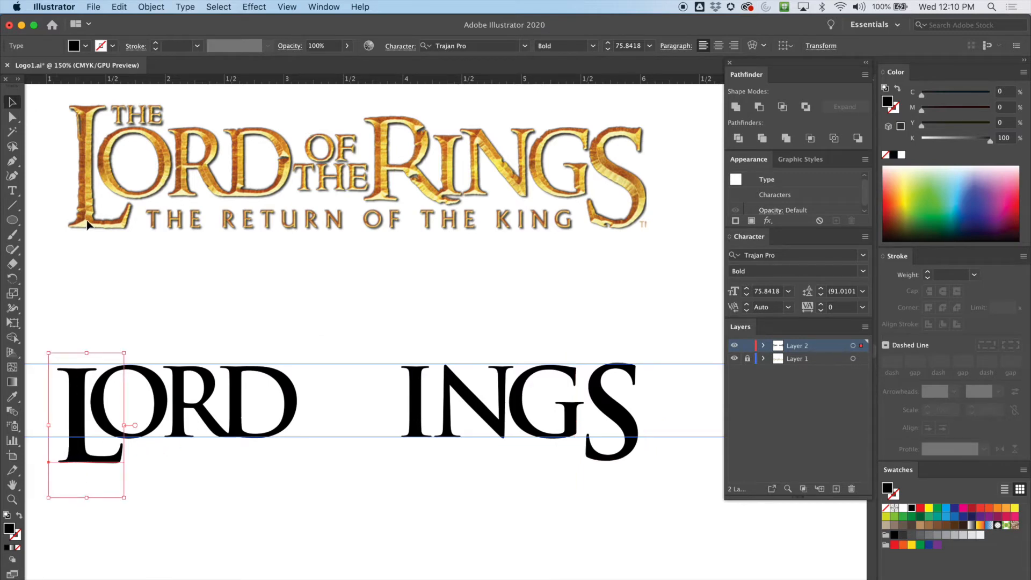
key(t)
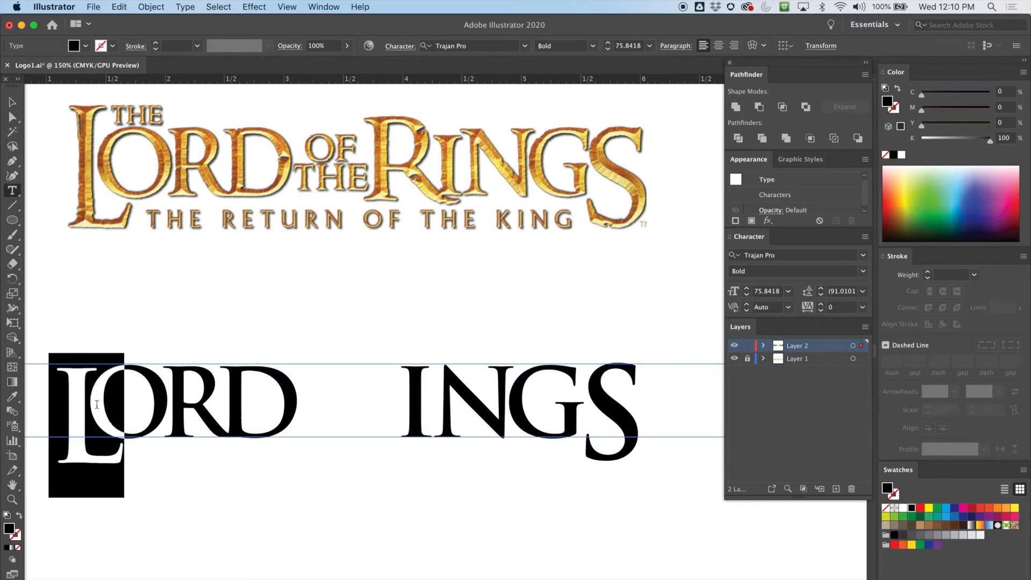
double_click(73, 404)
key(Right)
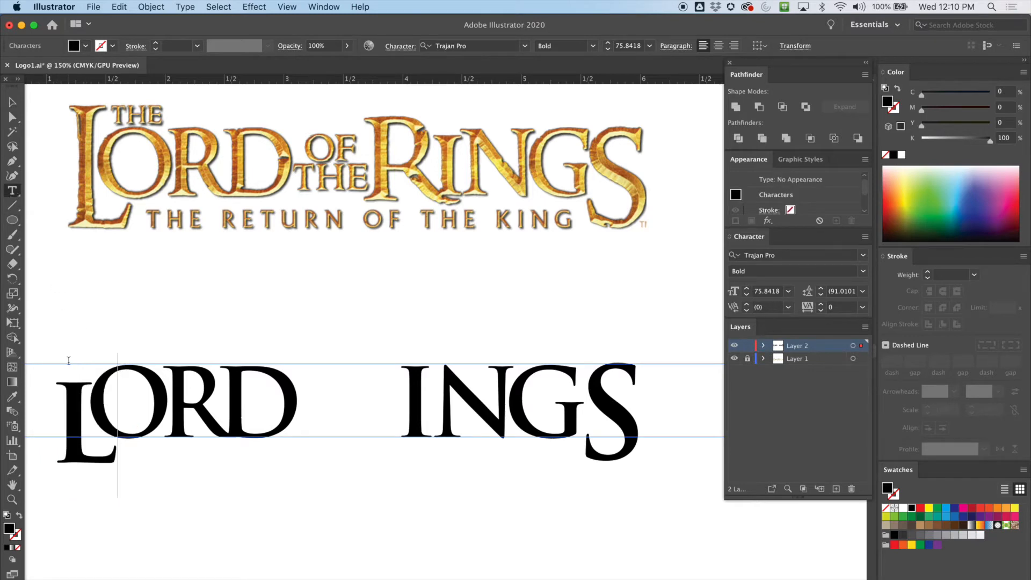
key(shift+Left)
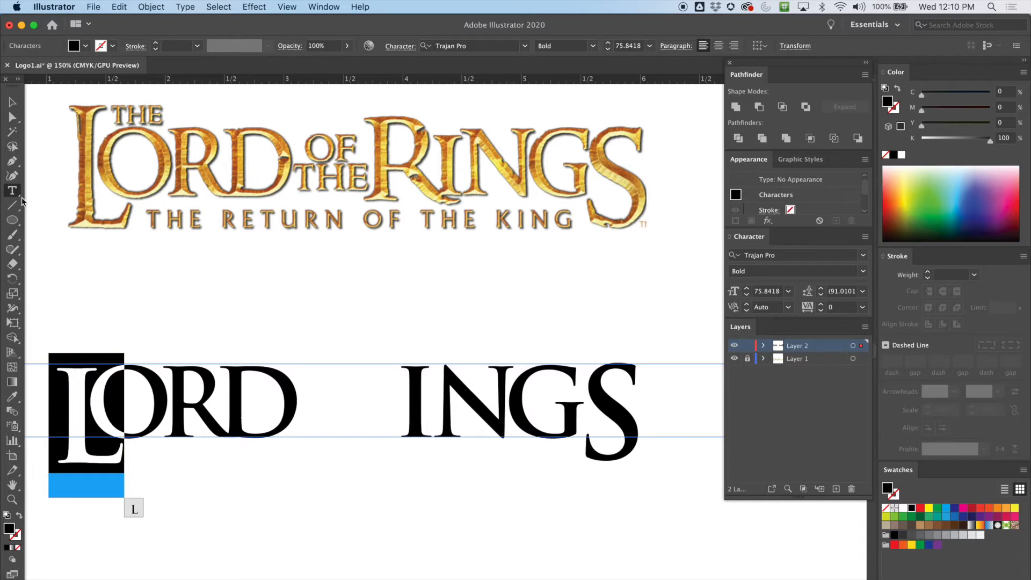
- Move the large "L" slightly lower and place a horizontal guide along its base
click(12, 102)
drag(71, 394, 67, 392)
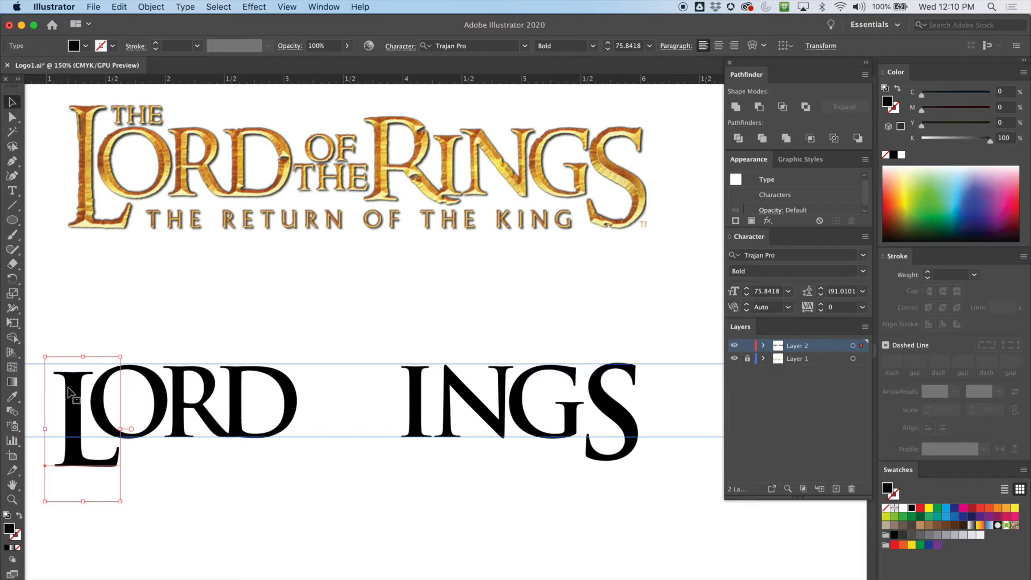
drag(71, 391, 74, 394)
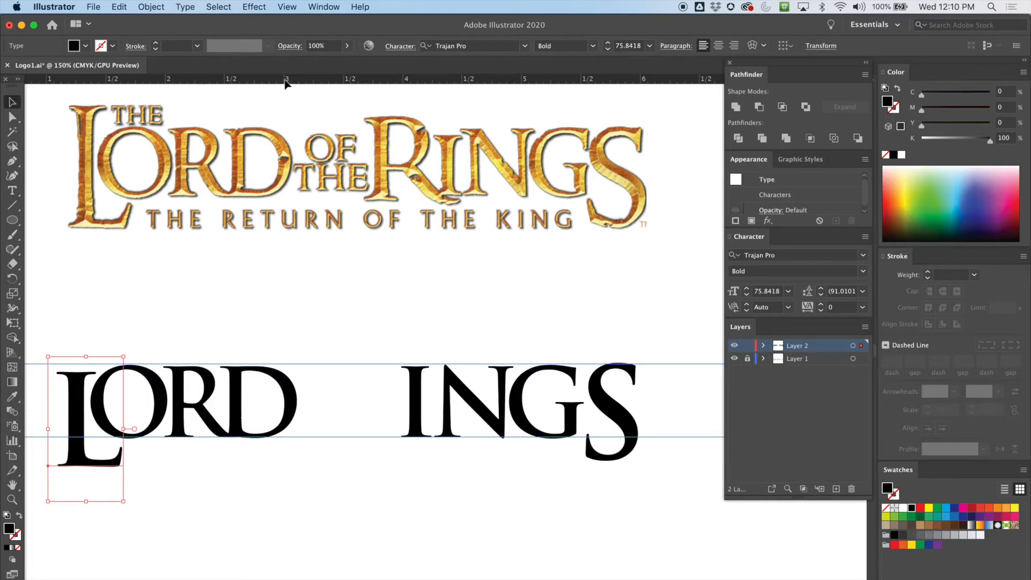
drag(290, 83, 220, 467)
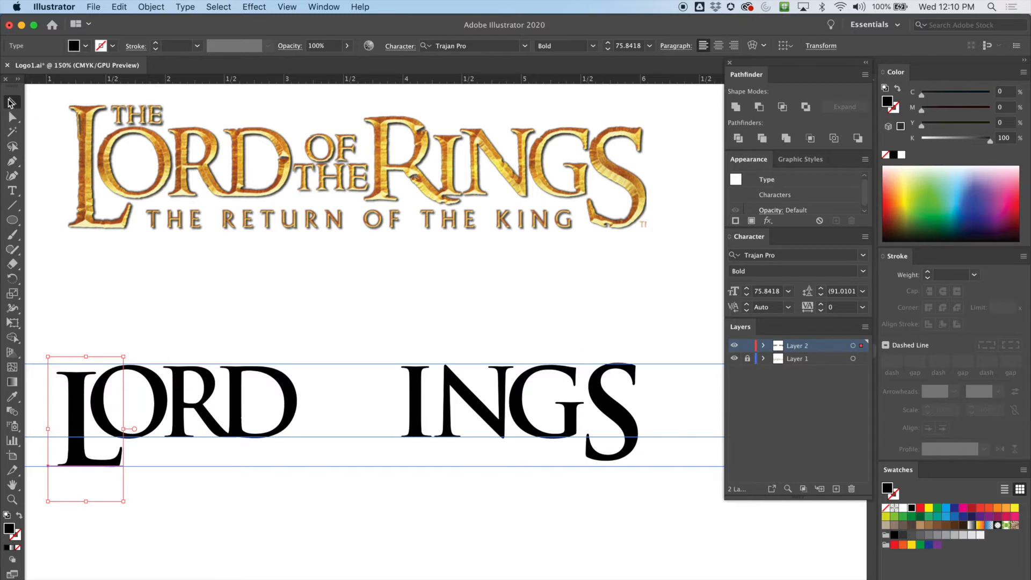
- Enlarge the "S" after "ING" to about 80.1 pt so its base reaches the lowest guide
click(632, 429)
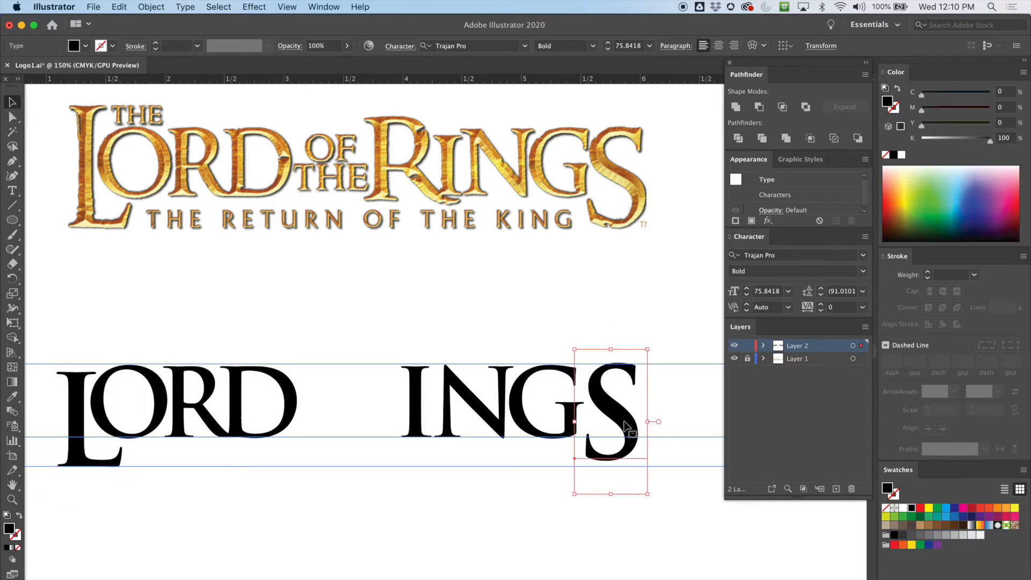
drag(647, 496, 653, 513)
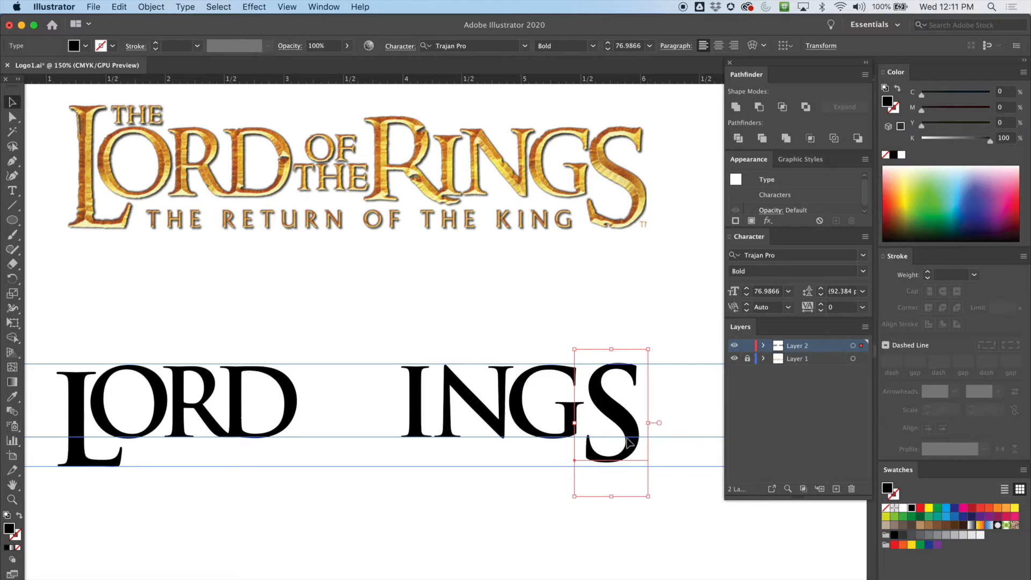
key(super+equal)
key(super+equal)
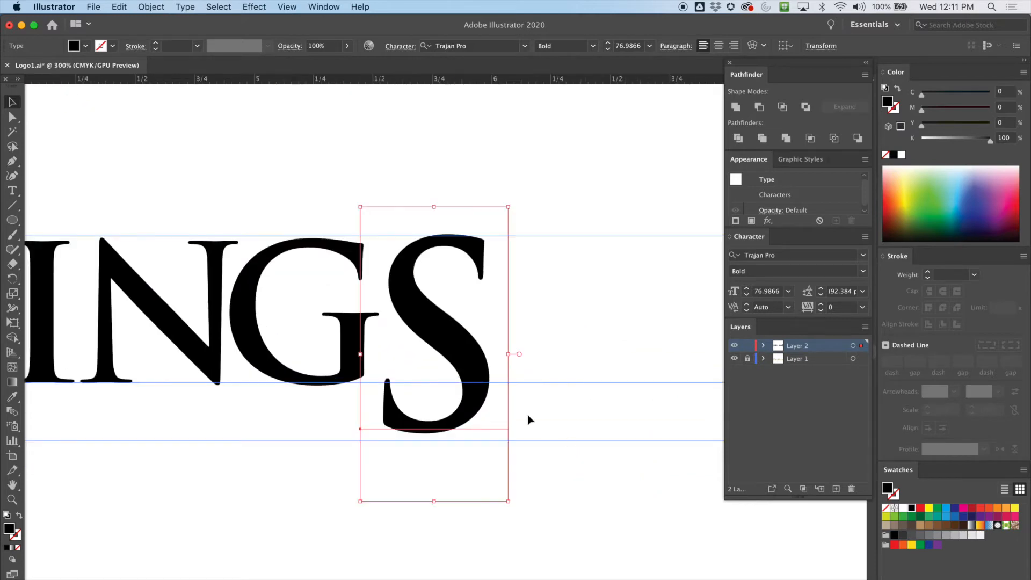
drag(508, 500, 523, 515)
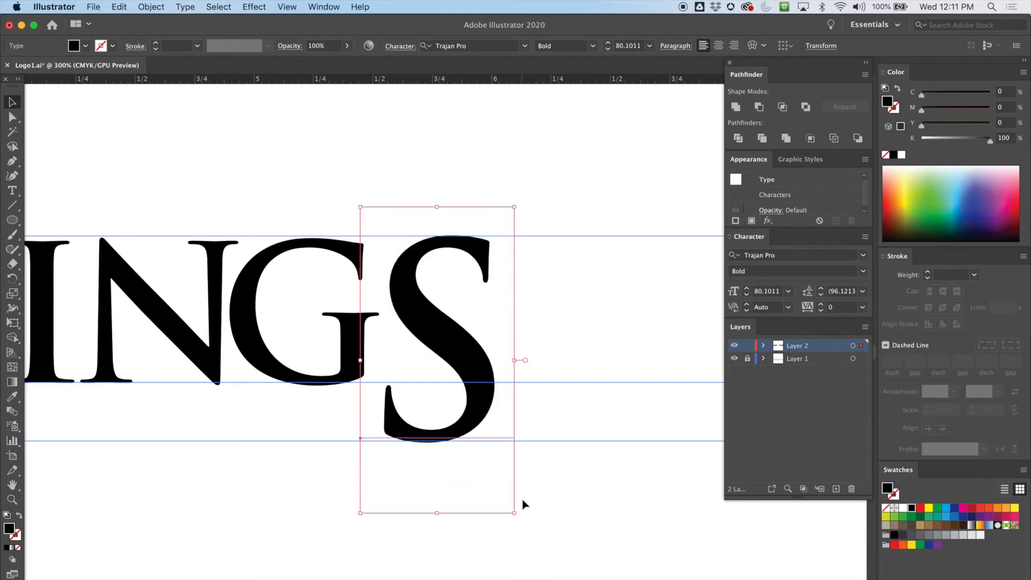
click(530, 324)
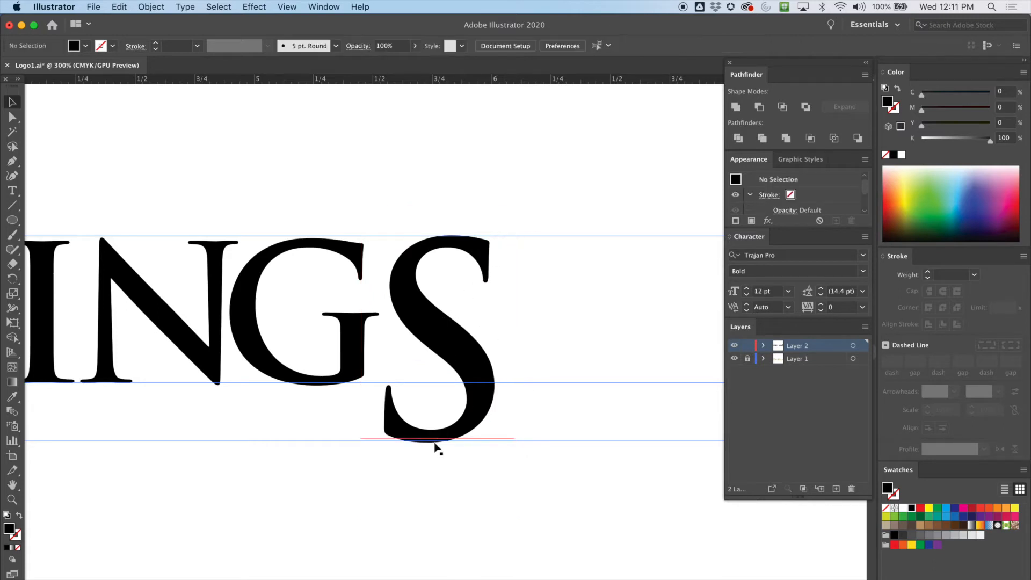
click(463, 245)
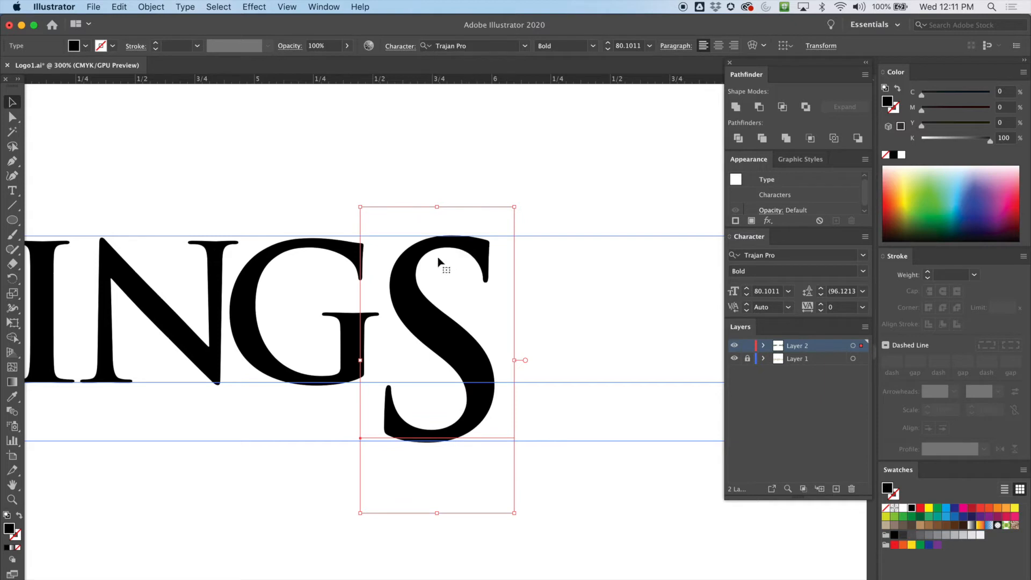
- Expand the contents of Layer 2 and toggle the second listed guide's visibility to identify the upper guide
key(space)
drag(173, 357, 682, 367)
drag(308, 358, 476, 355)
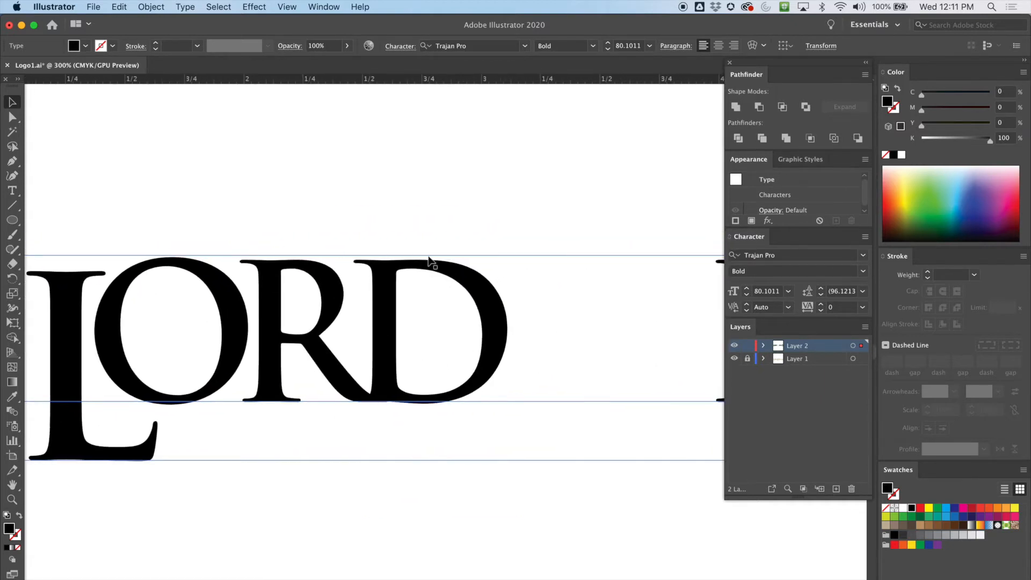
key(space)
drag(502, 315, 285, 345)
drag(447, 318, 364, 316)
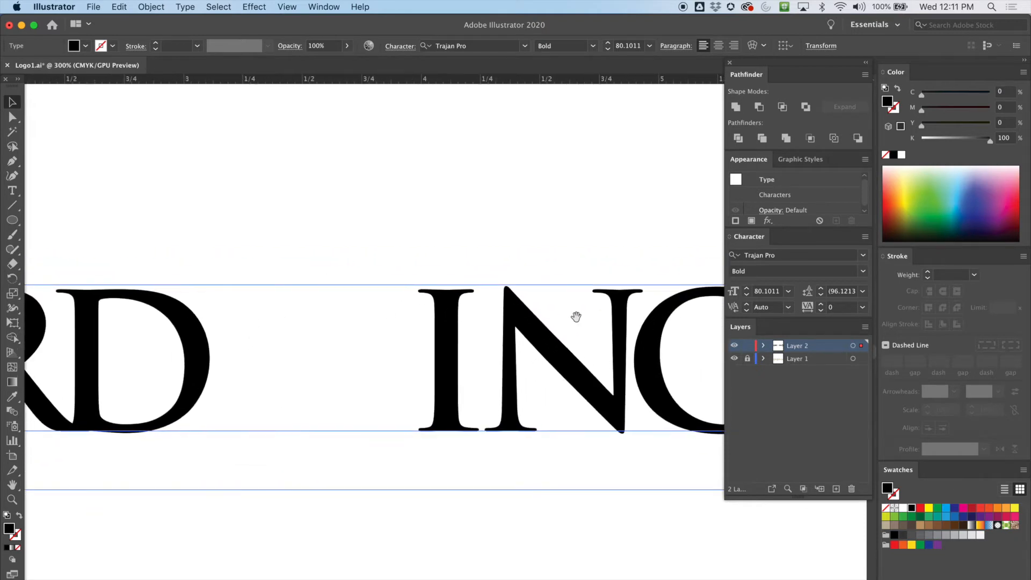
click(765, 346)
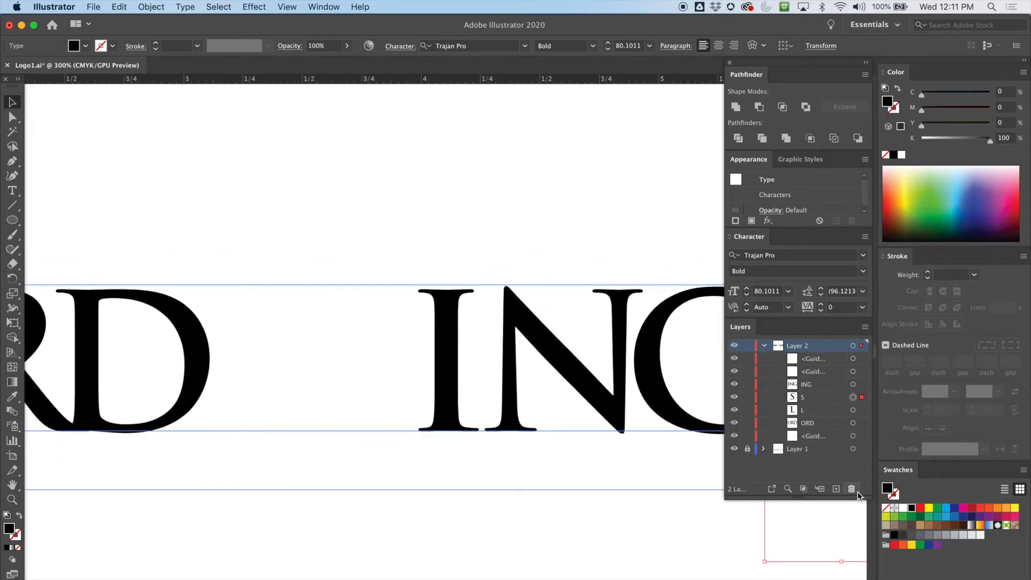
drag(866, 490, 857, 577)
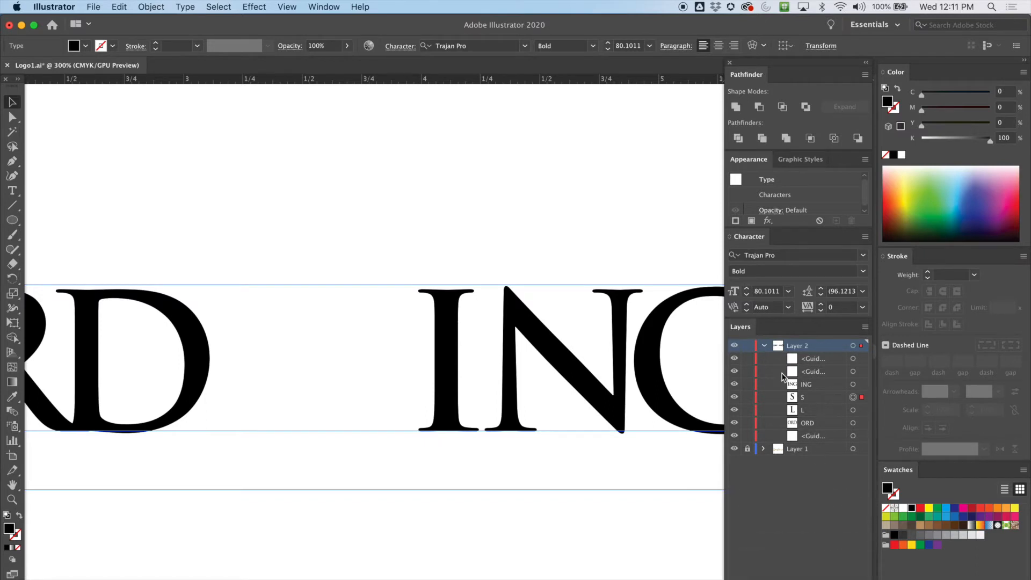
click(735, 372)
click(735, 371)
click(735, 371)
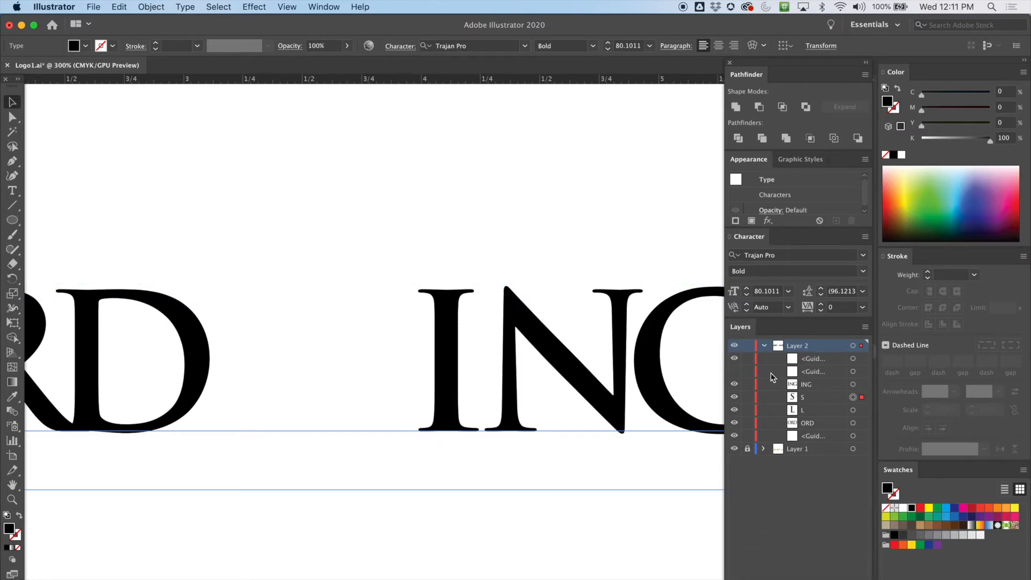
- Delete the upper guide and place a new horizontal guide along the tops of the "ORD" and "ING" letters
click(809, 374)
drag(819, 375, 862, 579)
drag(480, 81, 451, 290)
drag(254, 347, 282, 302)
drag(426, 299, 322, 306)
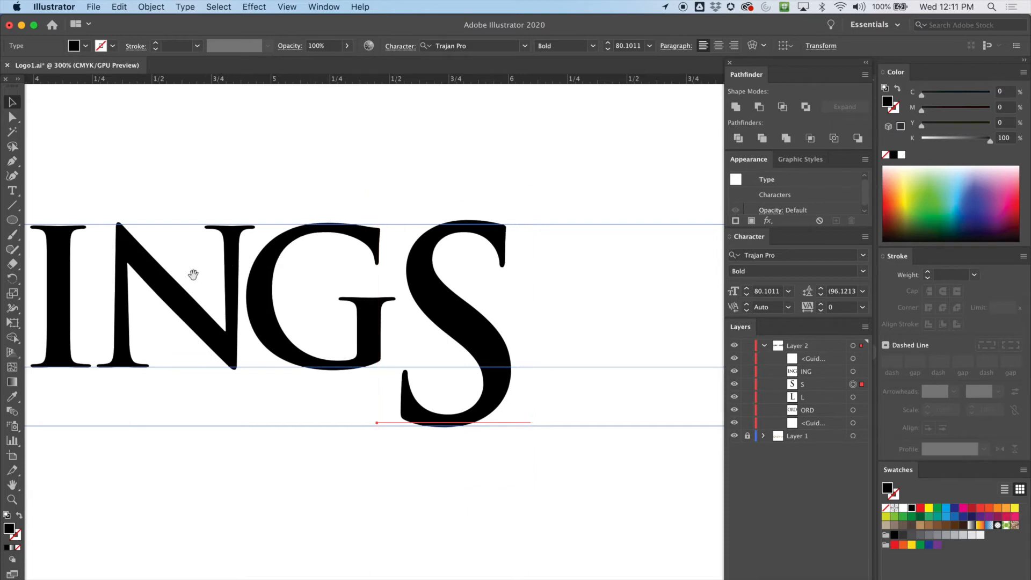
- Inspect how the tops and bases of "LORD" and "INGS" line up with the guides
drag(180, 294, 379, 322)
drag(196, 295, 460, 285)
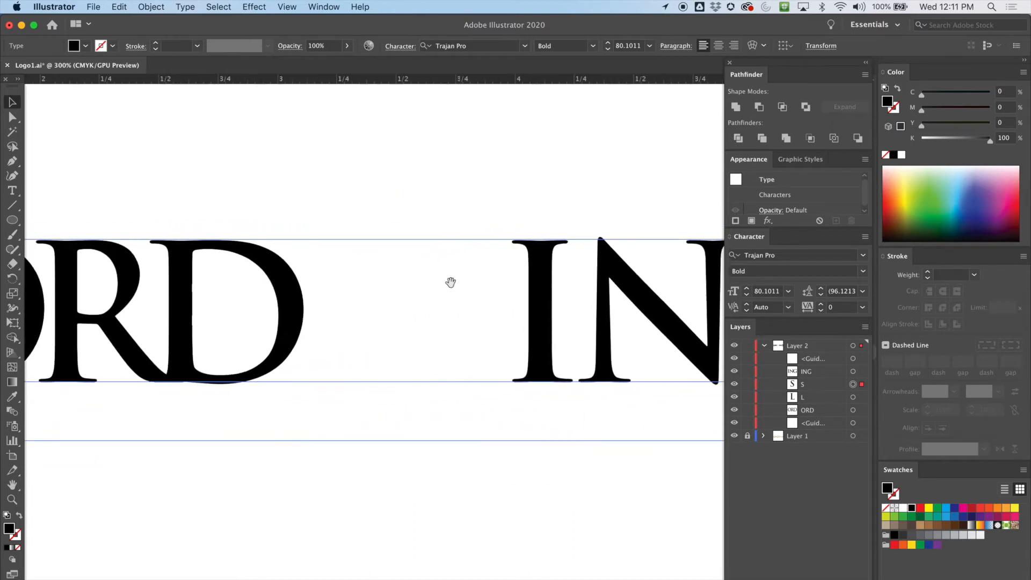
scroll(328, 271, left, 5)
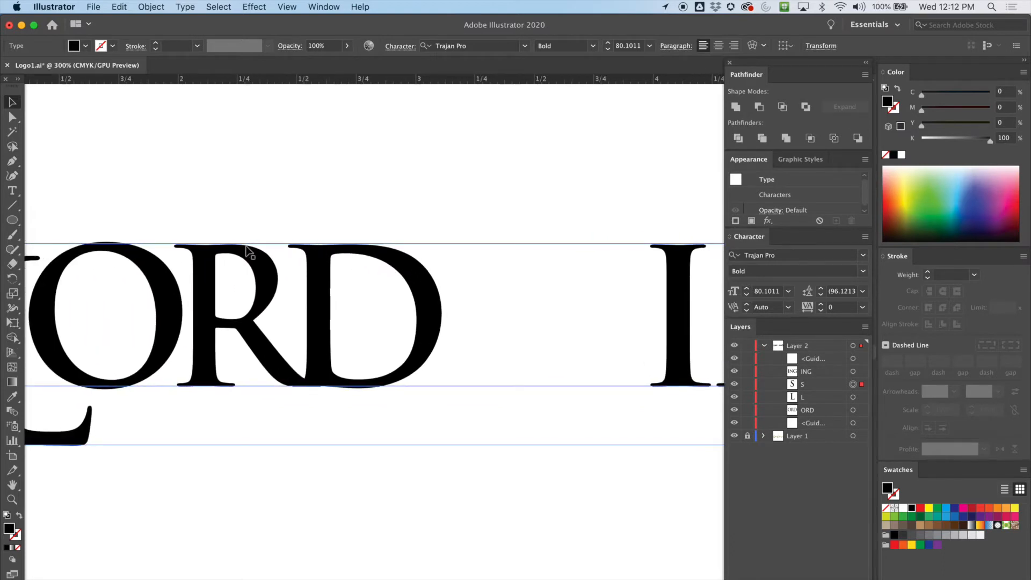
scroll(323, 255, left, 7)
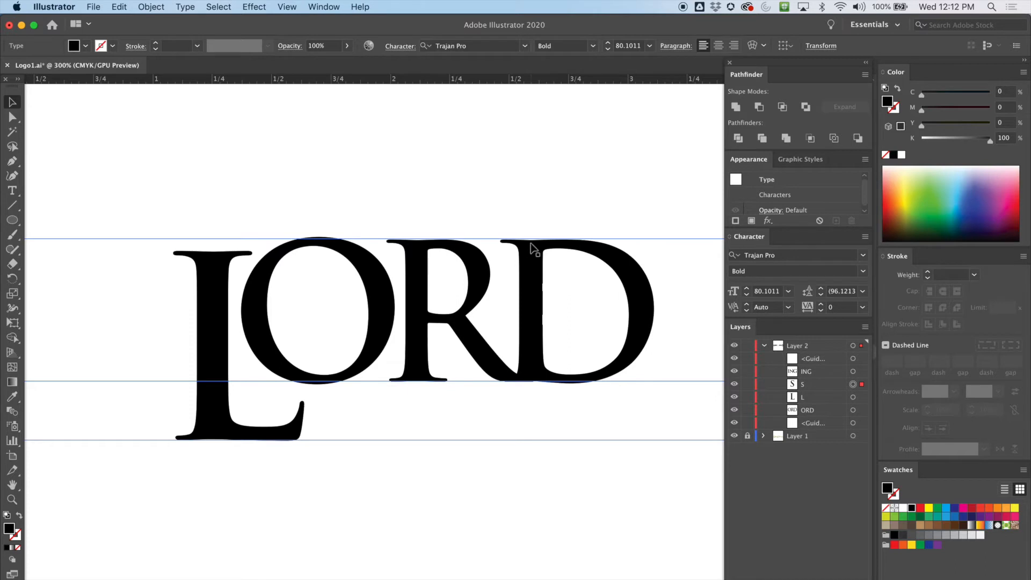
scroll(460, 281, right, 20)
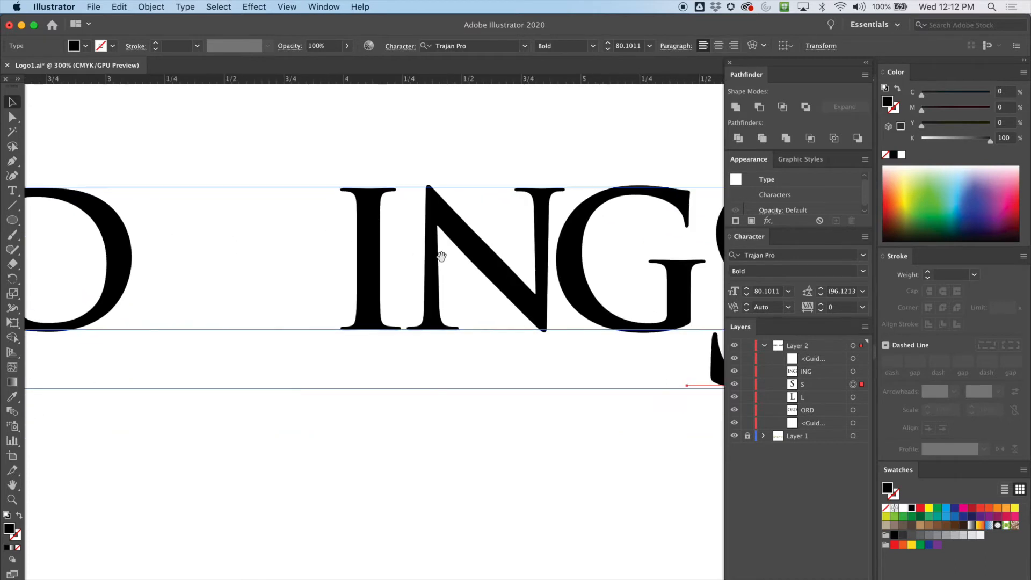
scroll(349, 252, right, 6)
scroll(375, 267, left, 3)
- Scale the "S" down to about 79.1 pt so its top meets the upper guide
click(379, 293)
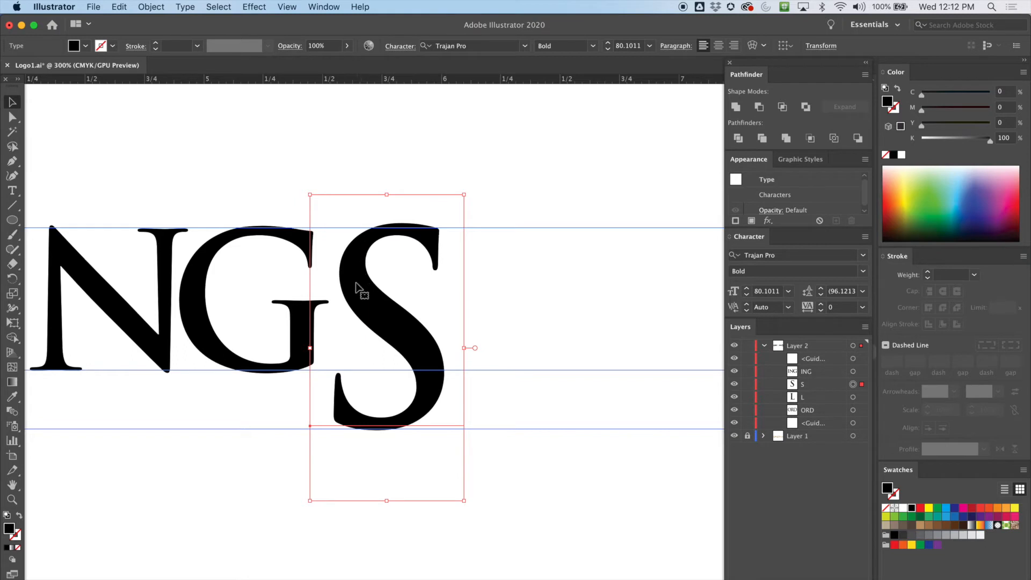
click(496, 301)
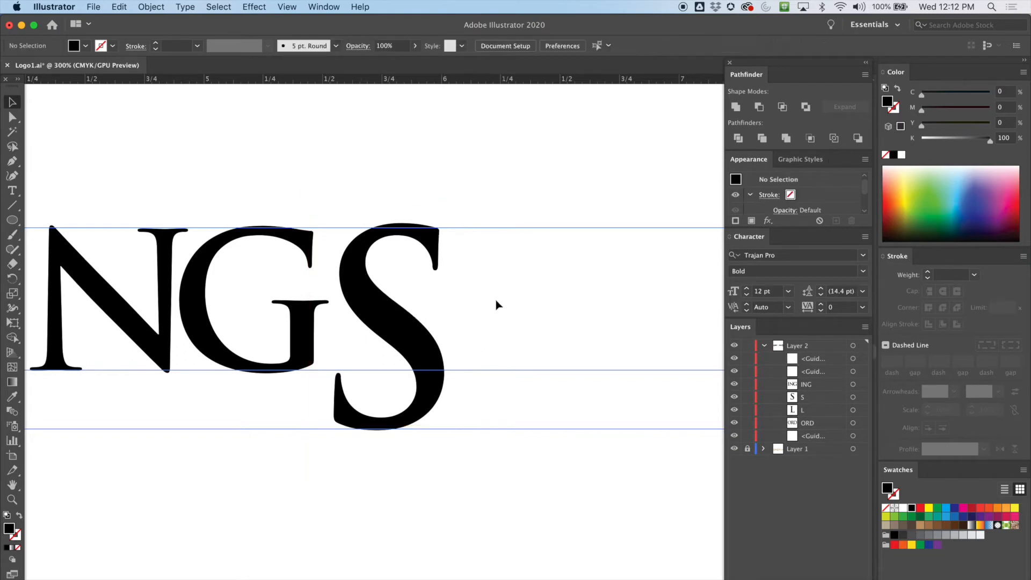
click(378, 276)
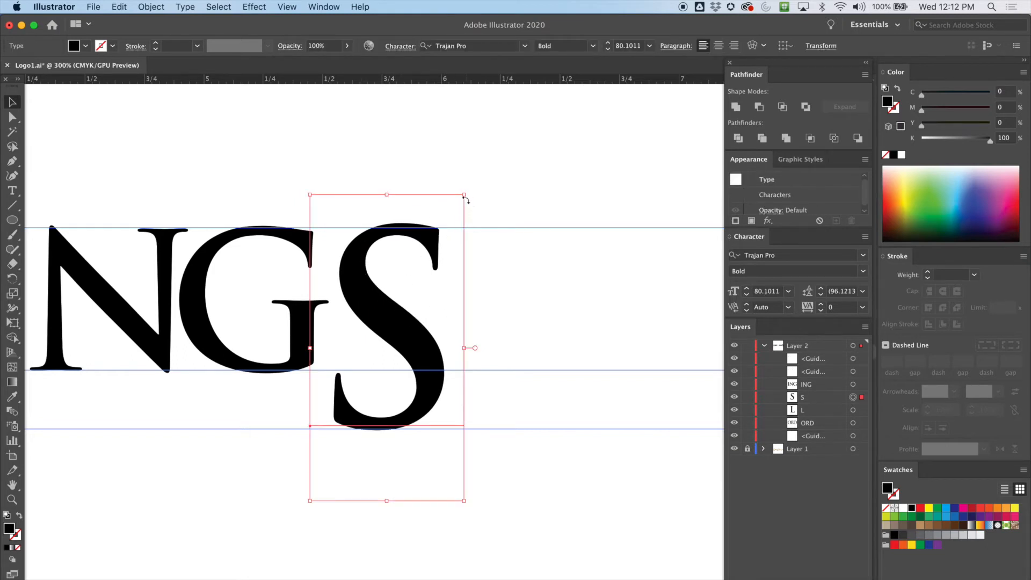
drag(464, 196, 463, 200)
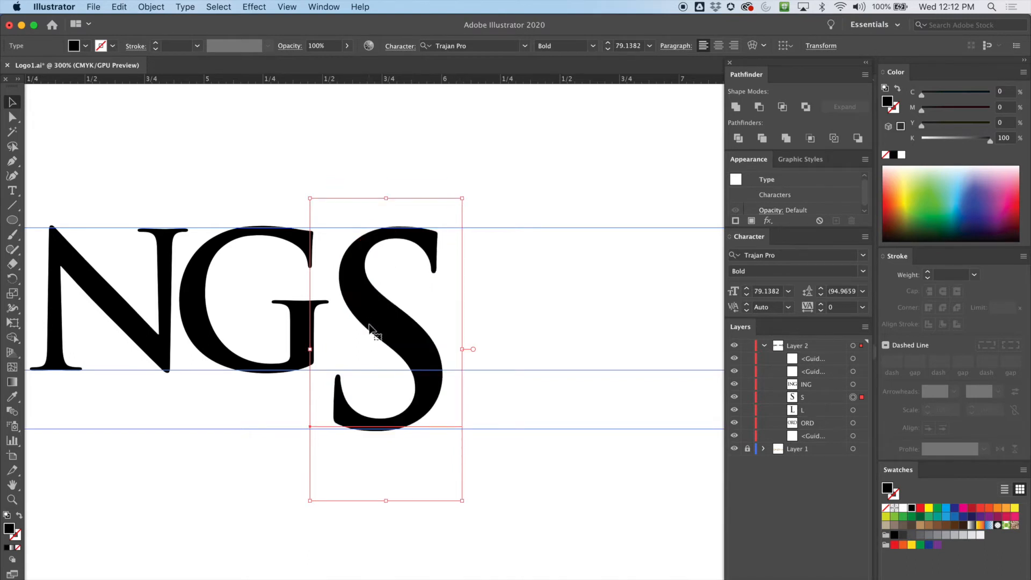
click(499, 460)
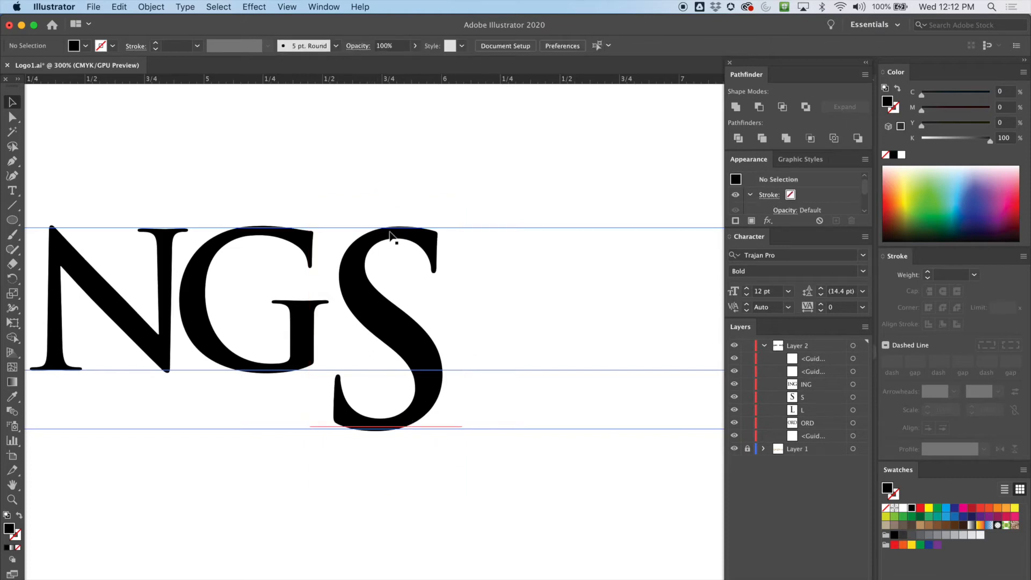
- Move the "S" slightly closer to the "G", comparing the spacing with the reference logo
scroll(321, 354, left, 5)
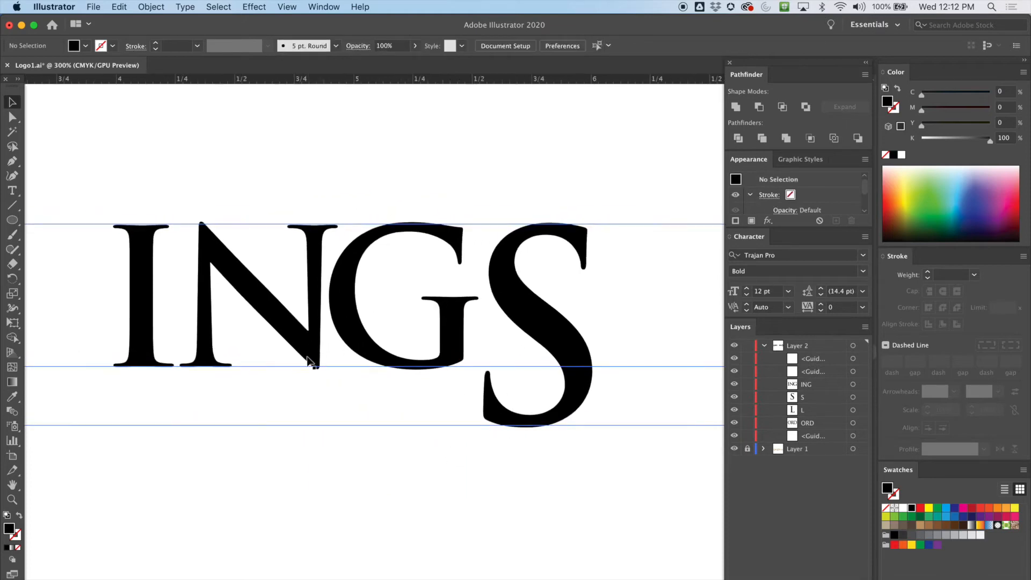
scroll(311, 361, down, 3)
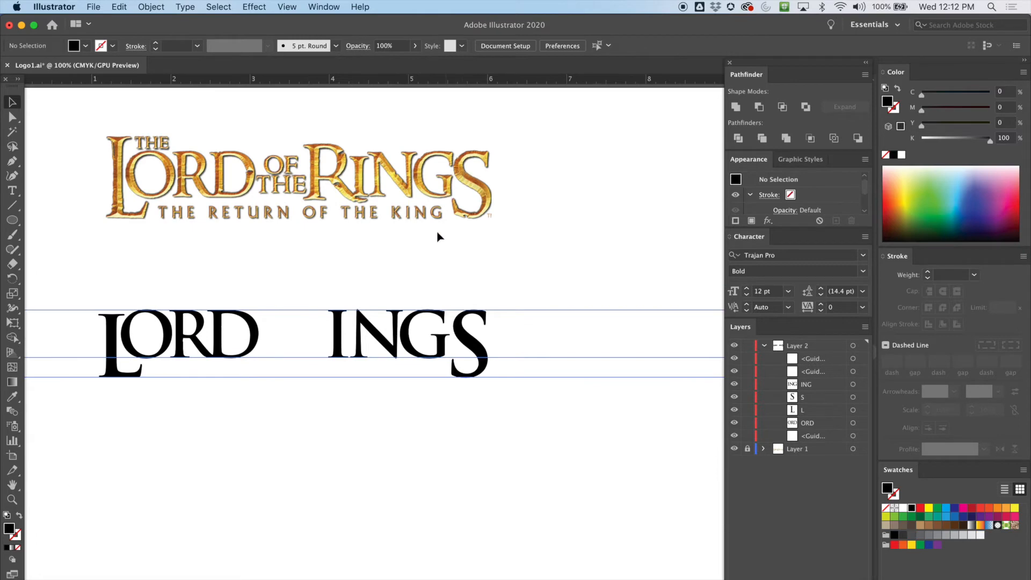
click(460, 328)
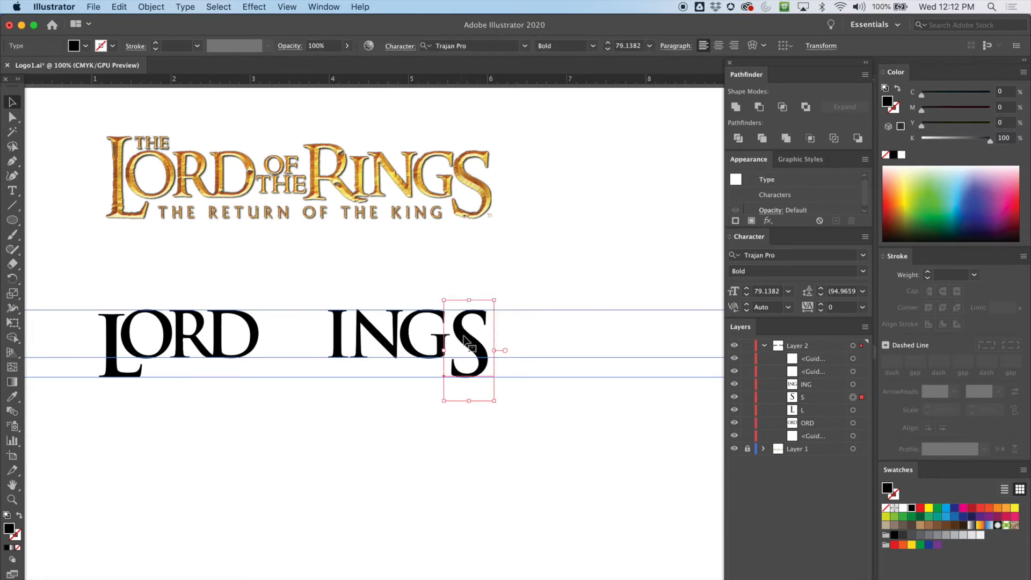
drag(463, 340, 461, 341)
drag(464, 340, 458, 334)
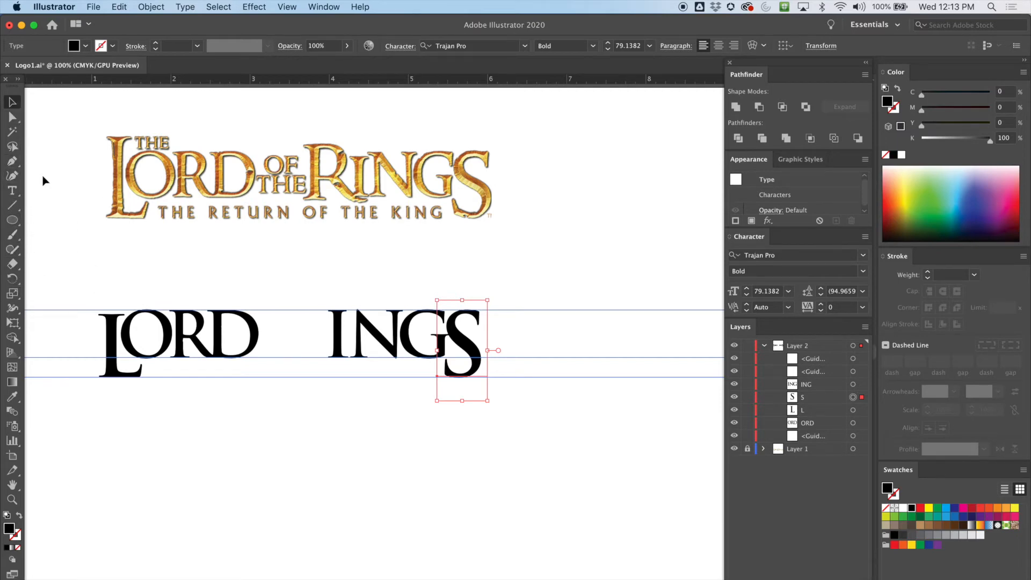
- Add a separate text object reading "THE" in full capitals above "LORD", using the 57 pt size of "ORD"
click(215, 351)
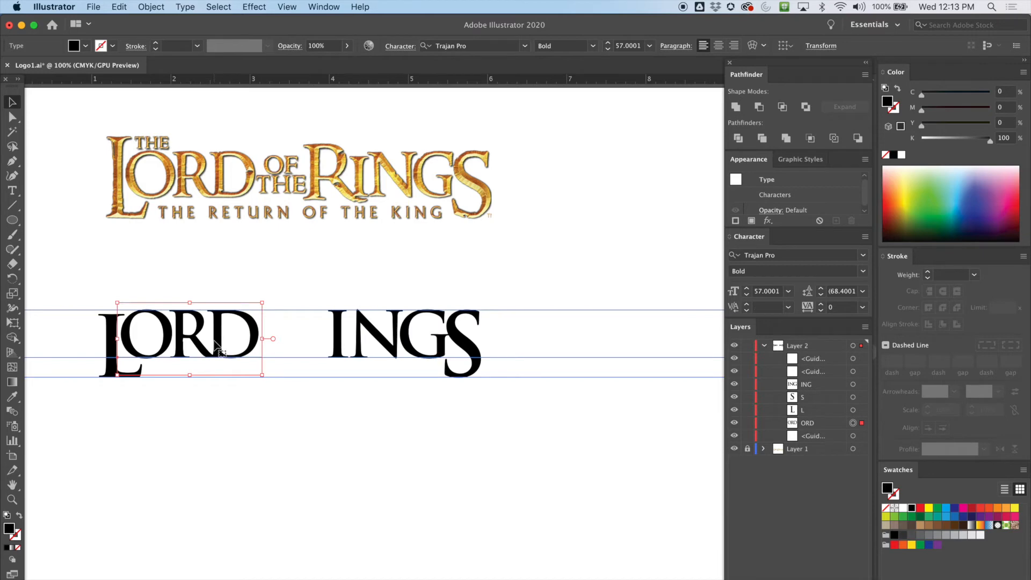
drag(219, 330, 304, 257)
click(12, 191)
drag(340, 259, 178, 242)
text(t)
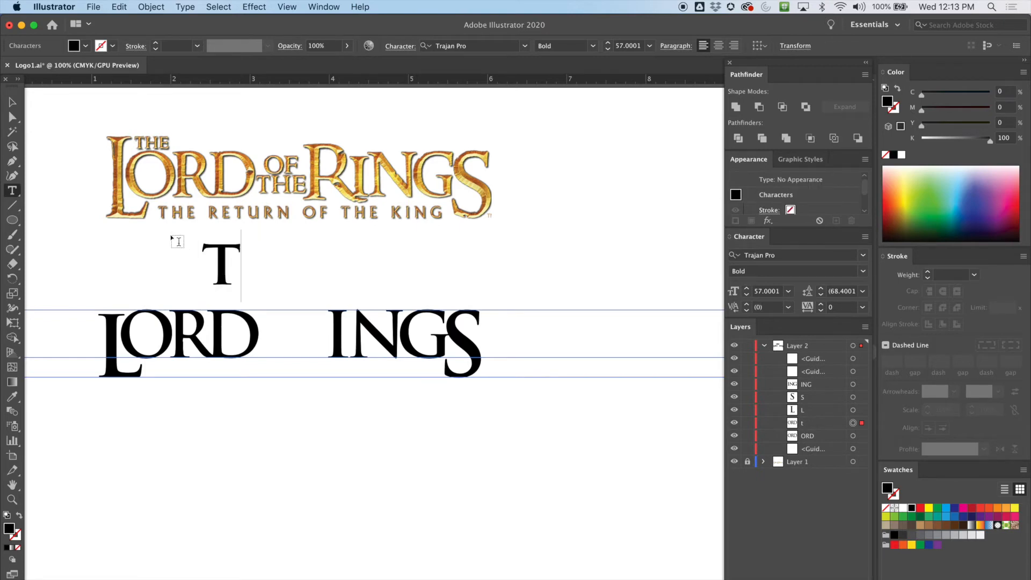
text(he)
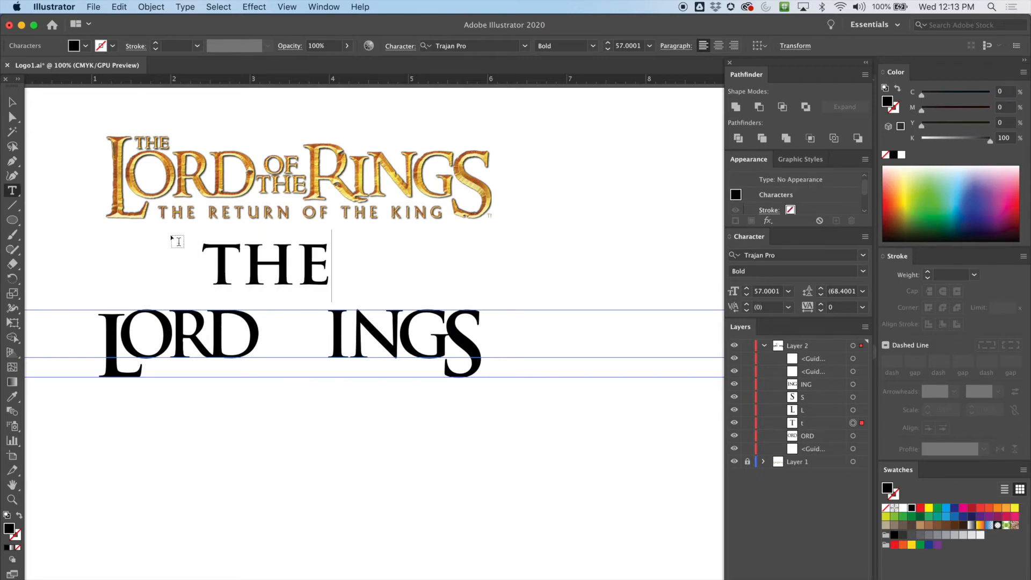
key(BackSpace)
key(BackSpace)
key(BackSpace)
text(the)
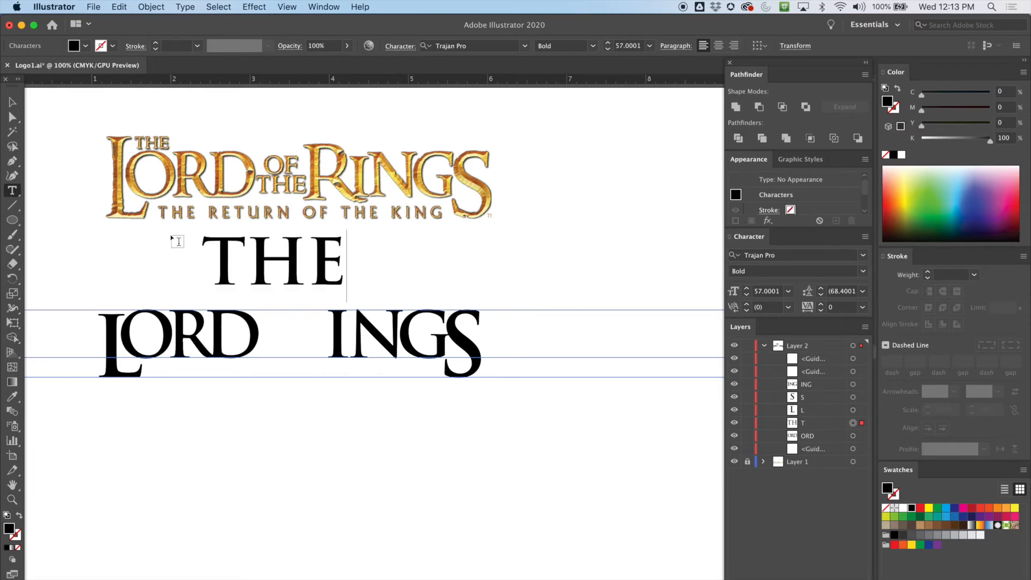
- Scale "THE" down to about 19.5 pt and position it just above the "O" of "LORD"
click(11, 102)
drag(347, 230, 279, 261)
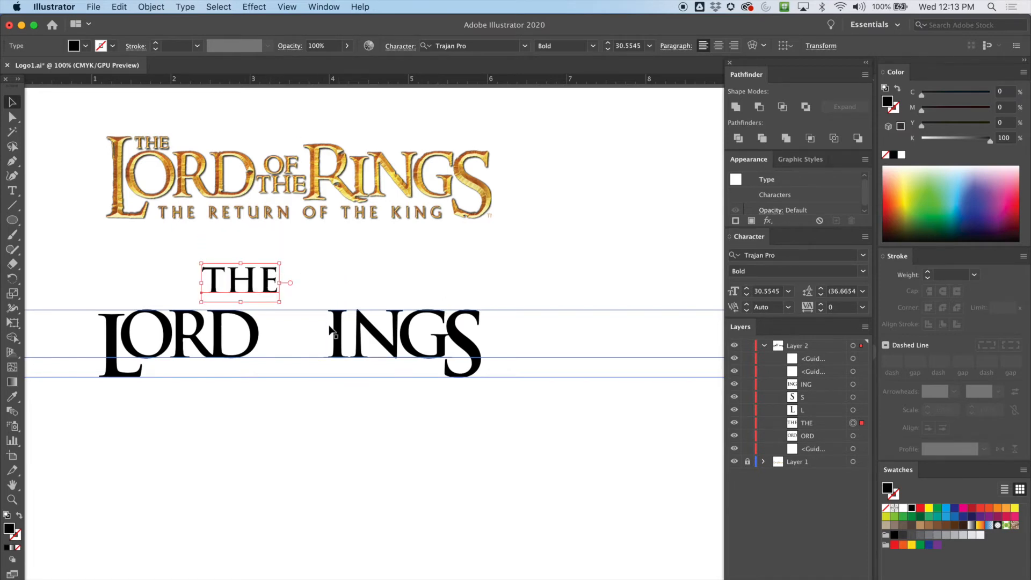
drag(234, 279, 172, 289)
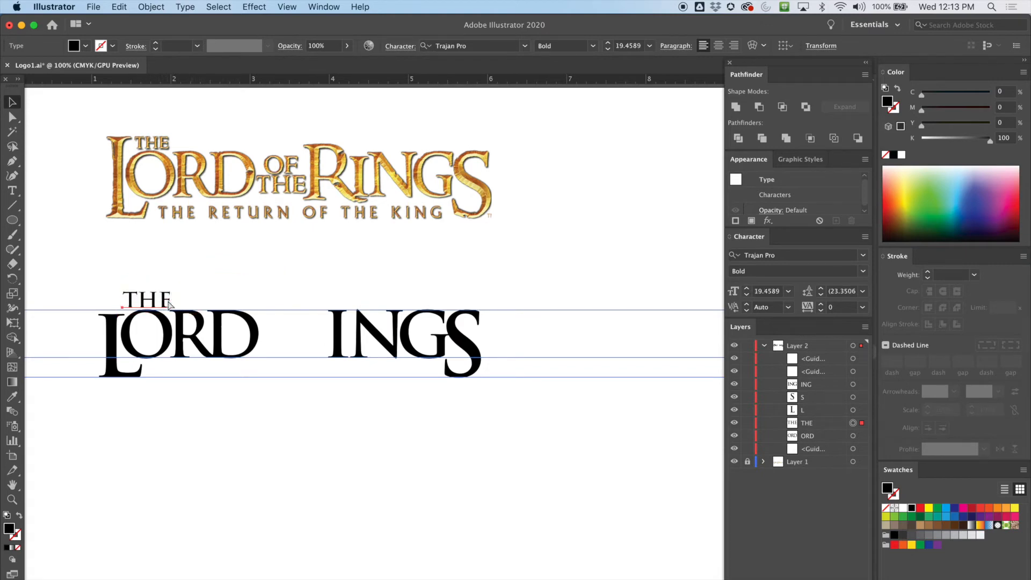
- Reduce "THE" further to about 16.9 pt, matching its proportion in the reference logo
key(super+equal)
scroll(284, 232, up, 3)
scroll(284, 232, right, 3)
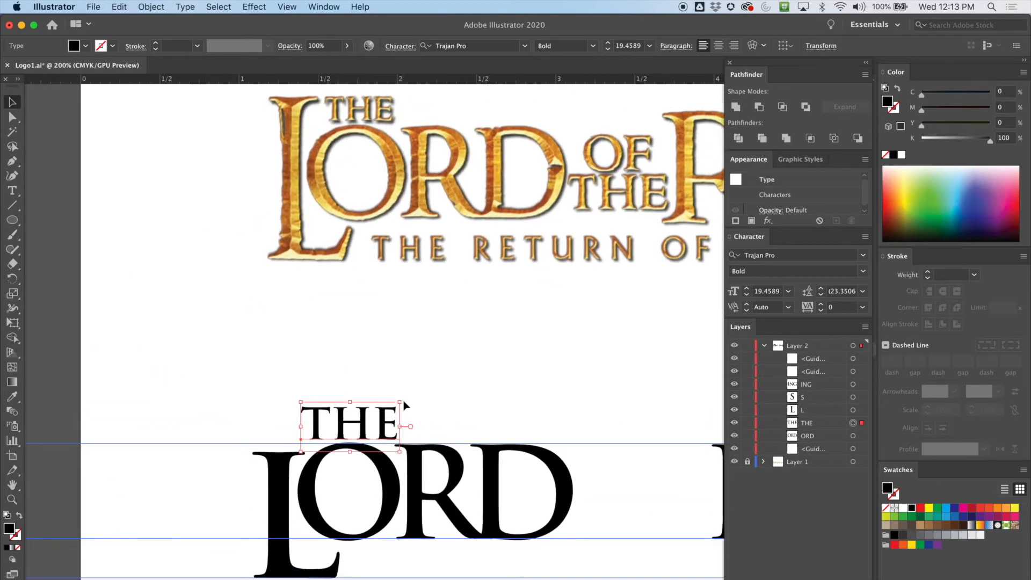
drag(400, 401, 359, 425)
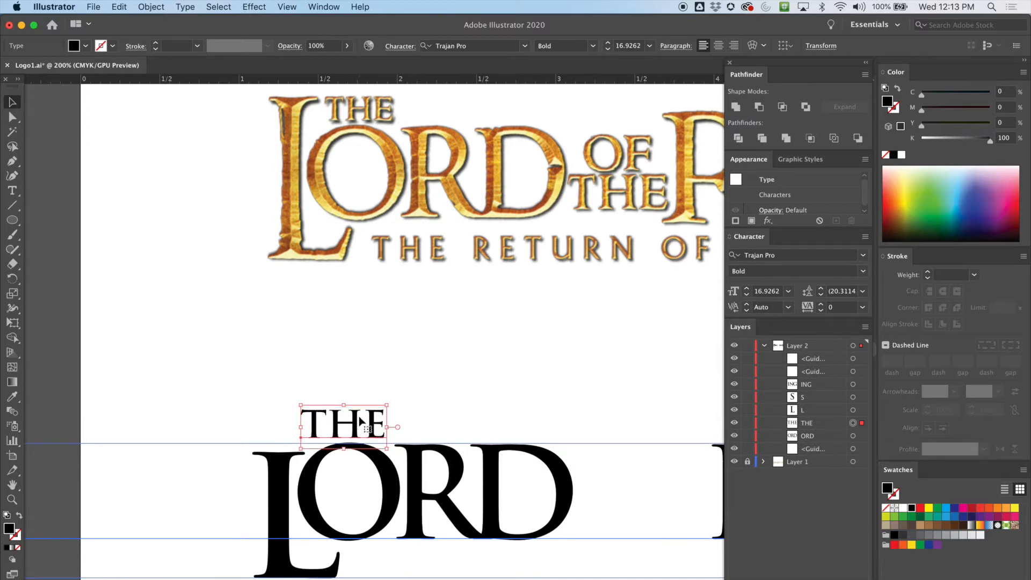
- Tighten the kerning between the letters of the small "THE" above "LORD"
drag(479, 366, 412, 352)
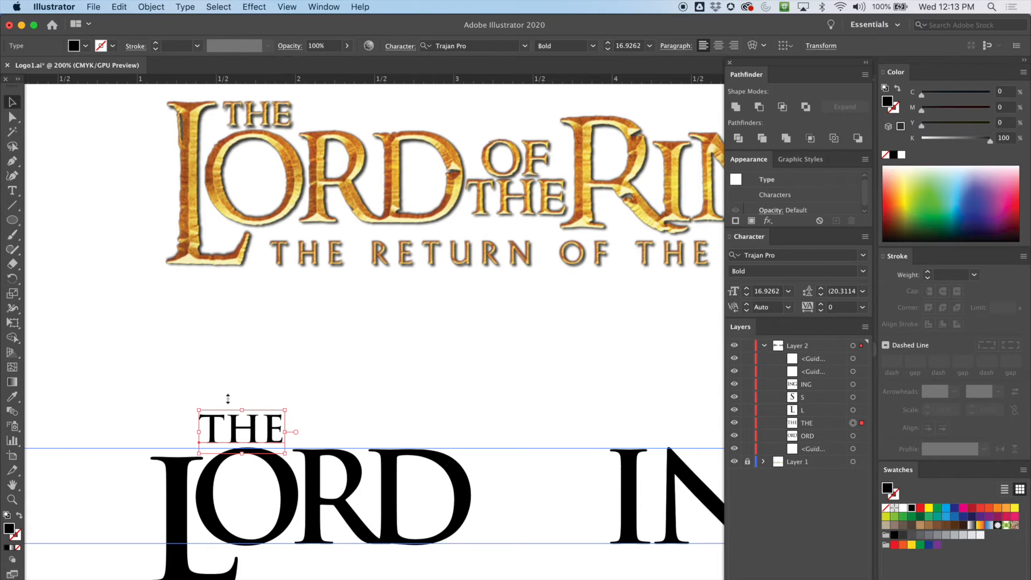
click(12, 191)
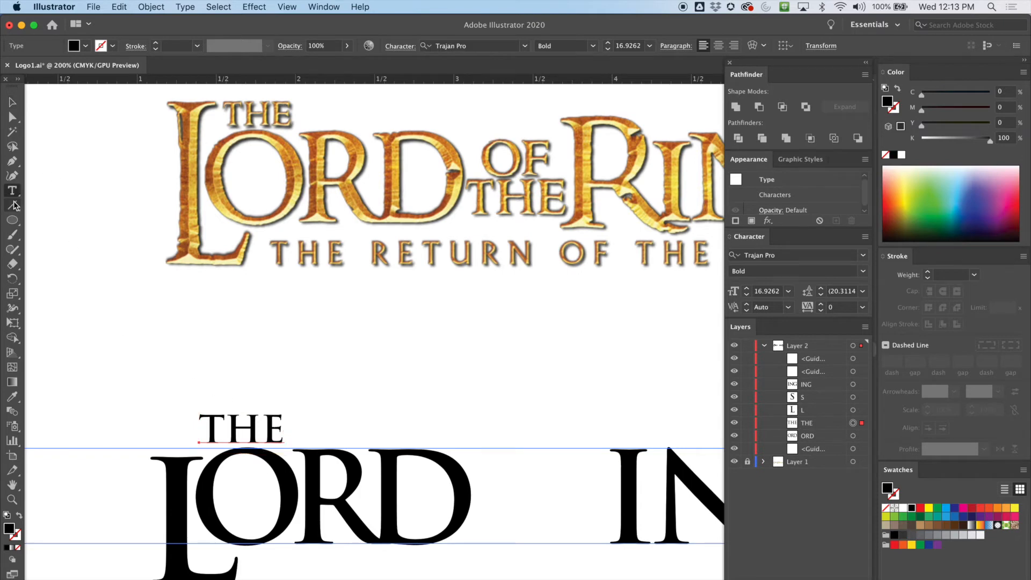
click(222, 424)
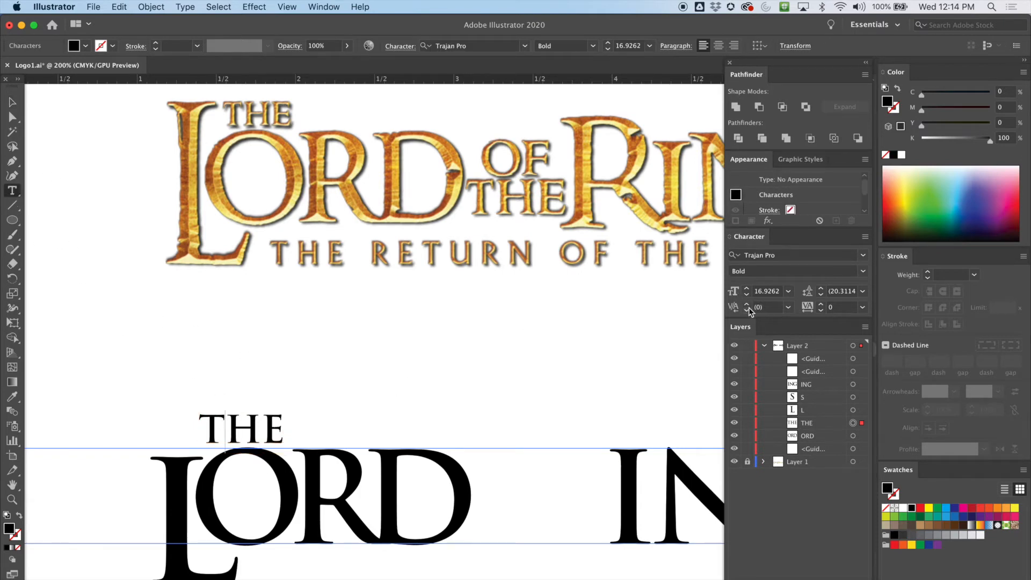
click(747, 310)
click(747, 310)
click(746, 310)
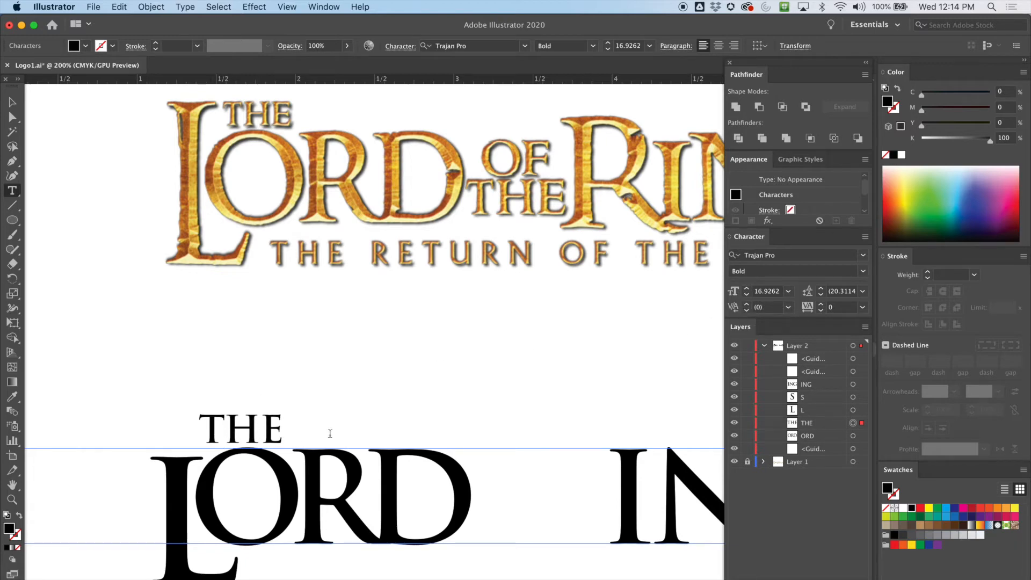
click(747, 310)
click(747, 305)
click(747, 310)
click(11, 103)
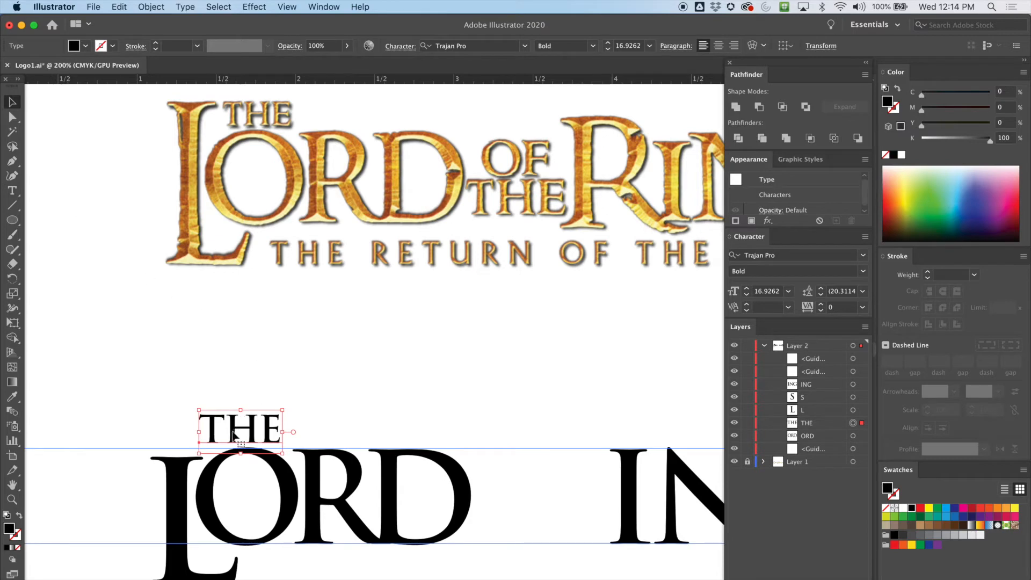
- Move "THE" further over the "O" of "LORD" and scale it down to about 15.4 pt
click(284, 375)
drag(233, 428, 249, 424)
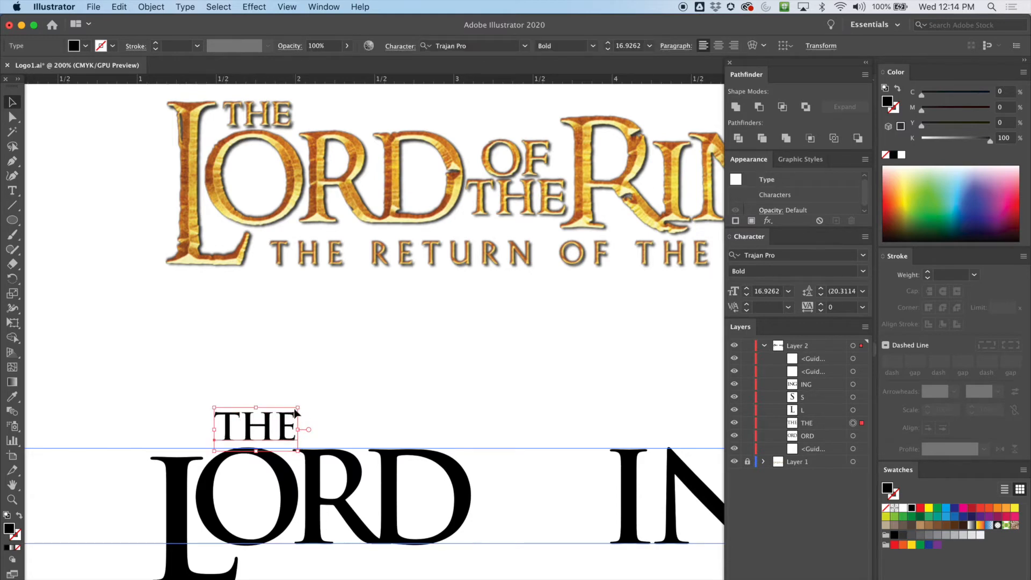
drag(299, 409, 270, 426)
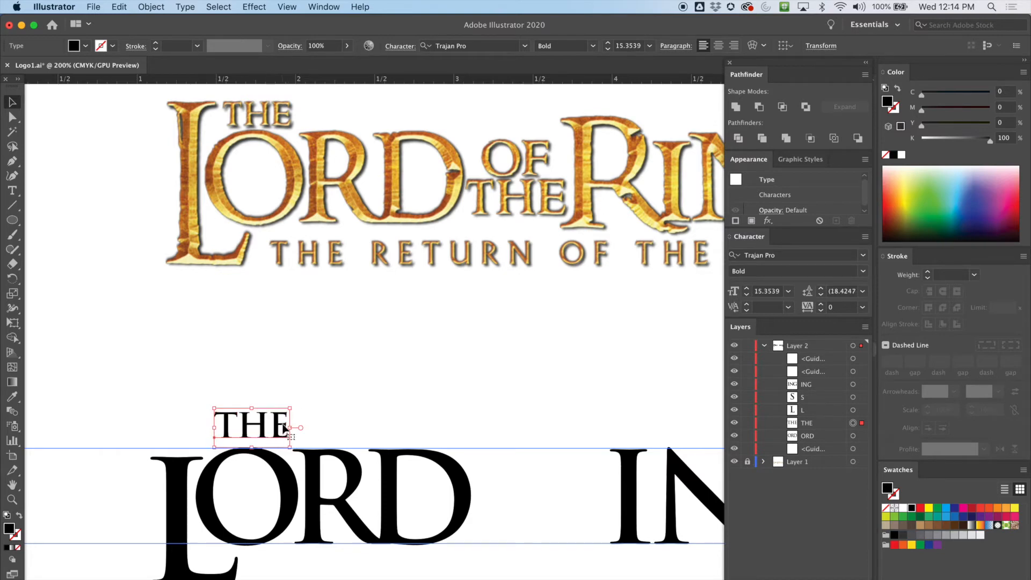
- Tighten the letter kerning in "THE" further and scale it down to about 14.6 pt, just above the "O"
click(11, 191)
click(238, 422)
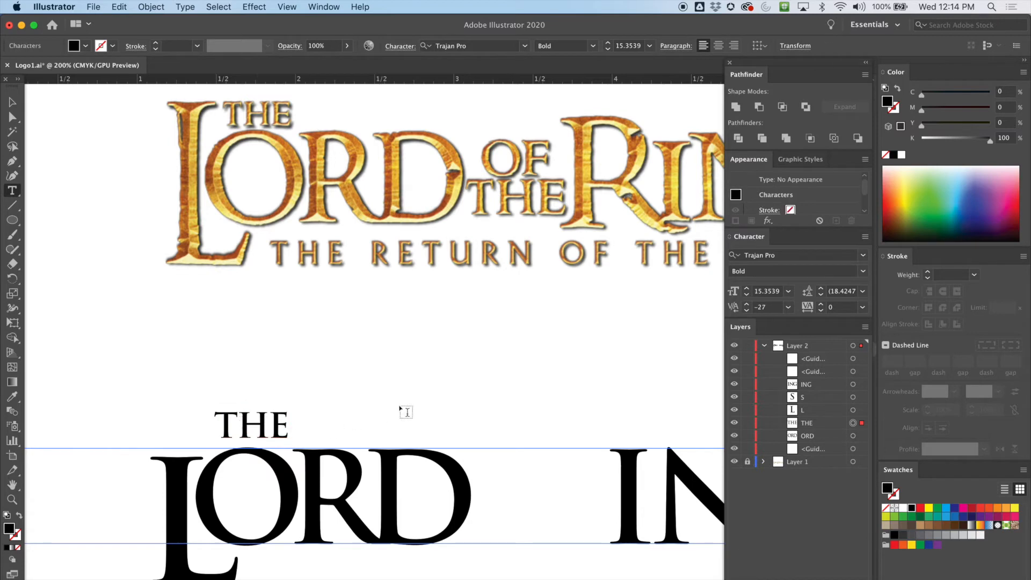
click(746, 311)
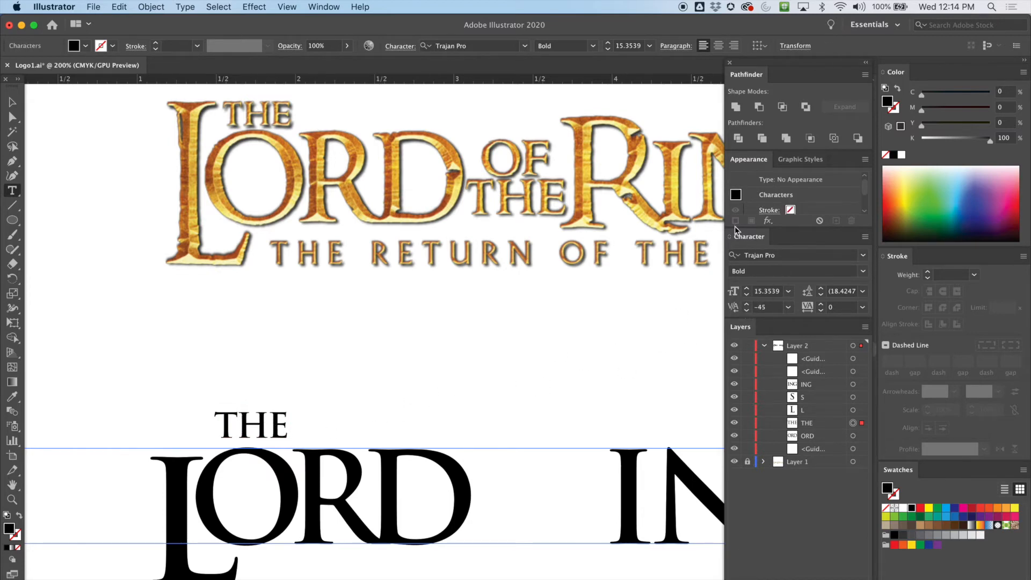
click(748, 312)
click(747, 311)
click(11, 102)
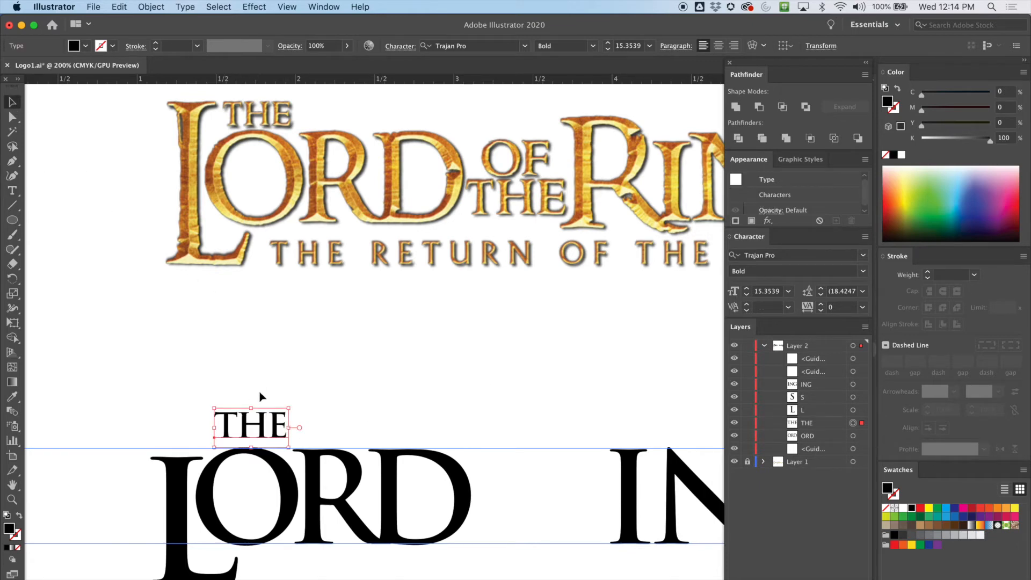
drag(289, 409, 275, 425)
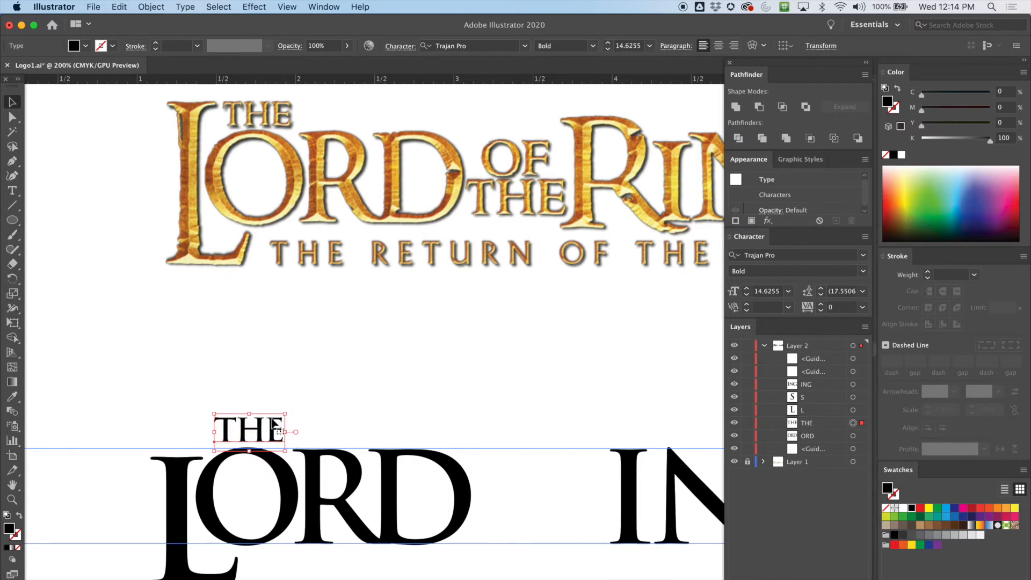
- Compare the recreated lettering with the reference logo, examining the small "OF THE" and the oversized "R"
click(612, 337)
scroll(507, 352, right, 5)
drag(472, 367, 521, 371)
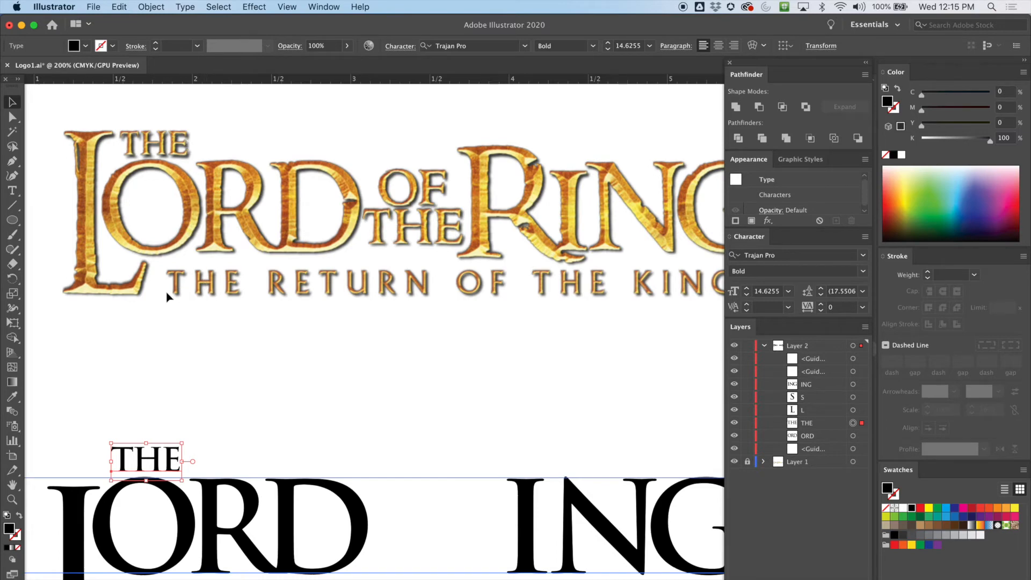
click(154, 360)
drag(155, 364, 231, 373)
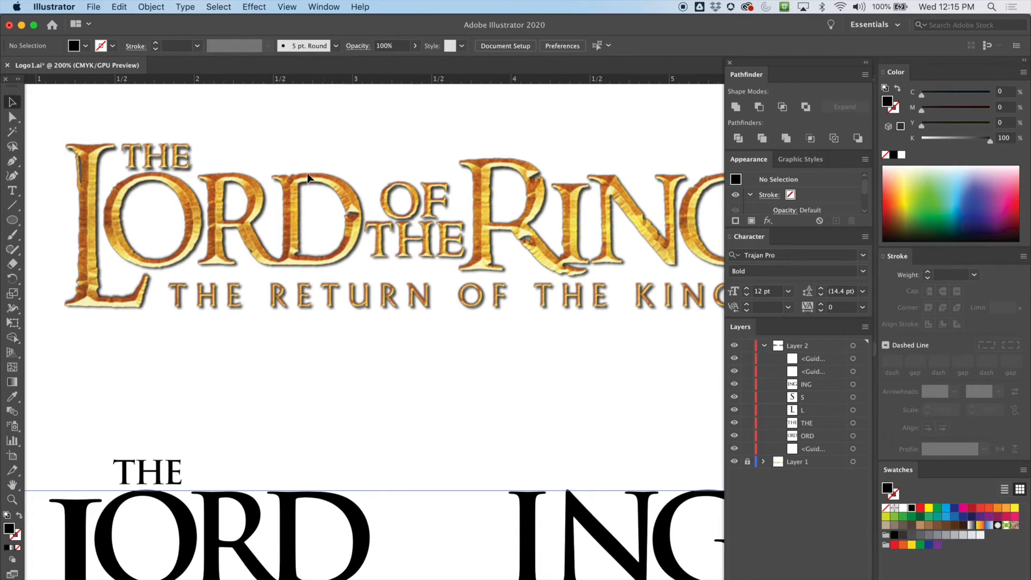
mouse_move(290, 364)
mouse_down()
mouse_move(243, 236)
mouse_move(288, 272)
mouse_move(311, 272)
mouse_move(299, 348)
mouse_up()
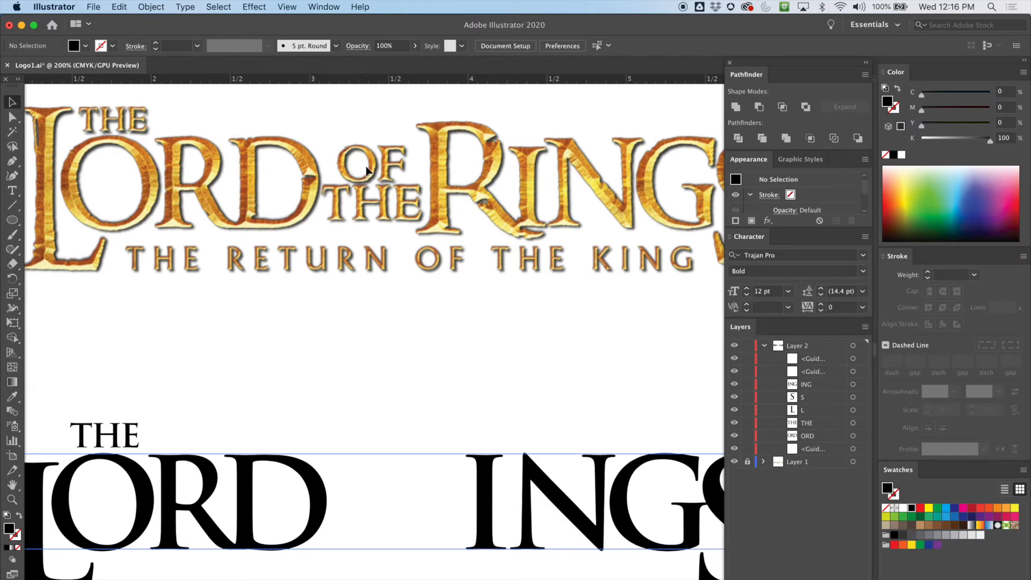
scroll(226, 358, down, 5)
scroll(226, 357, left, 5)
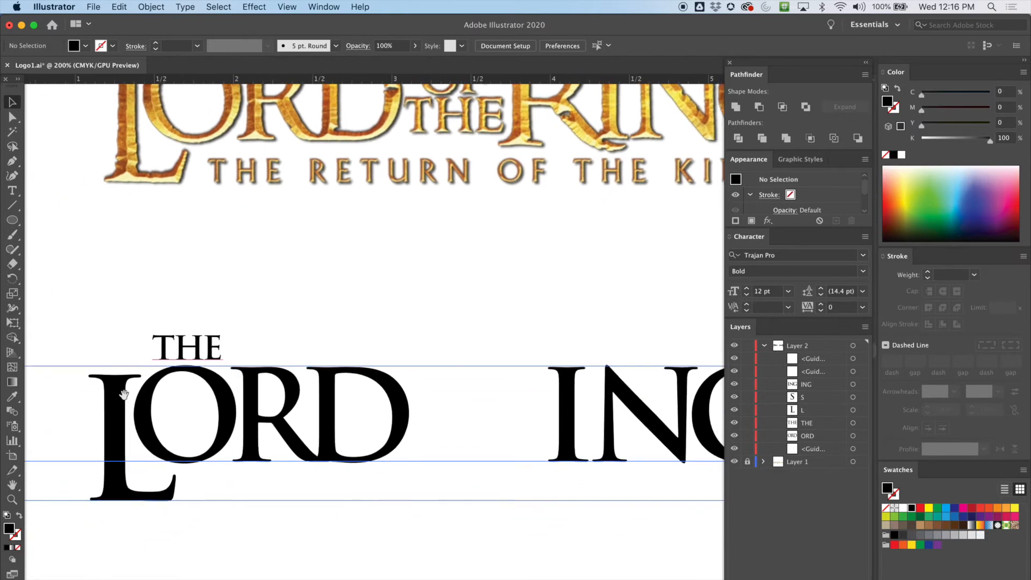
- Duplicate the large "L" into the gap before "INGS" and change the copy's letter to "R"
click(123, 413)
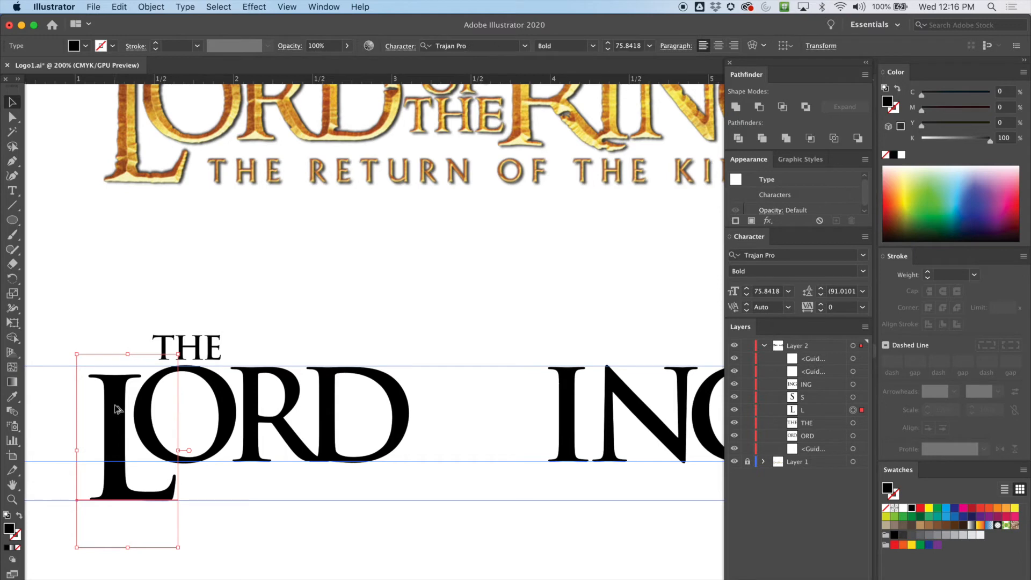
drag(119, 407, 471, 389)
click(13, 191)
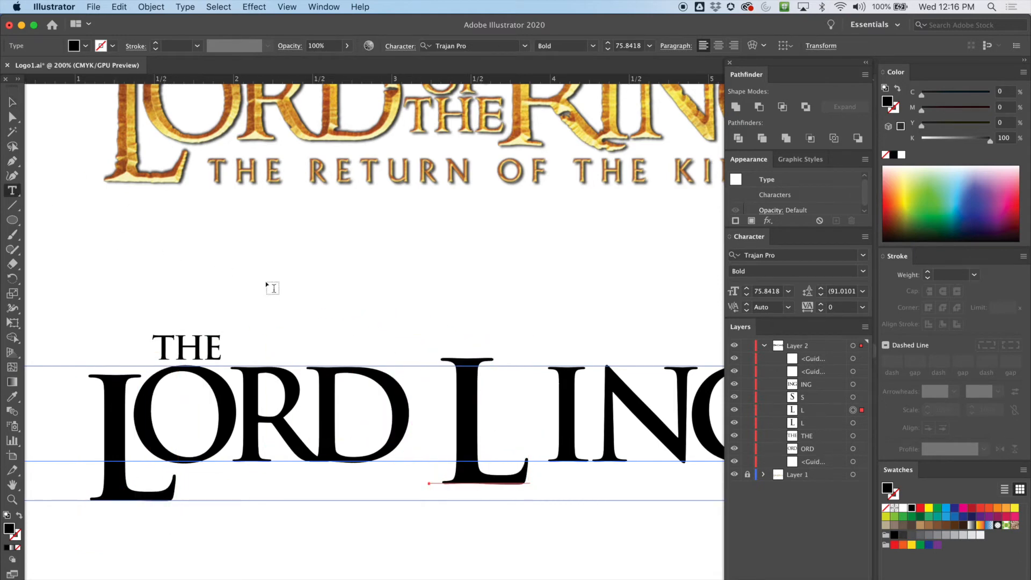
double_click(448, 390)
text(R)
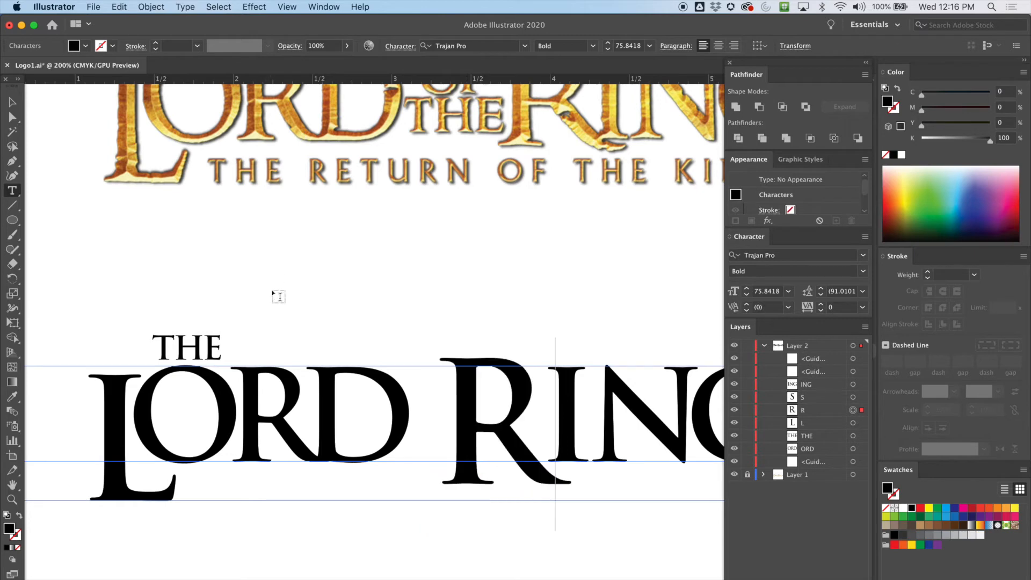
click(13, 102)
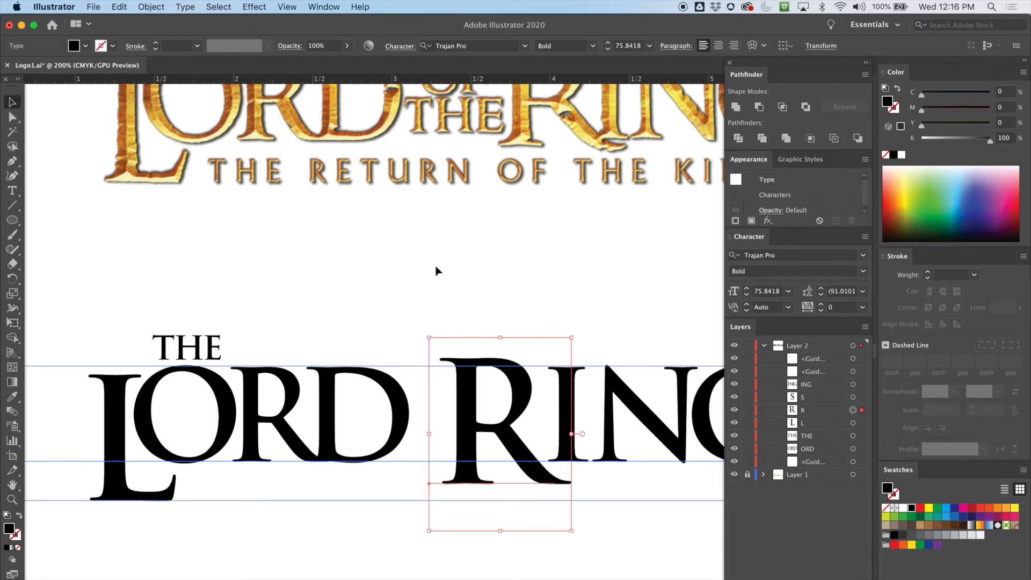
- Raise the "R" so its foot sits just below the baseline guide, comparing its placement with the reference logo
key(space)
drag(594, 310, 455, 389)
drag(380, 455, 379, 453)
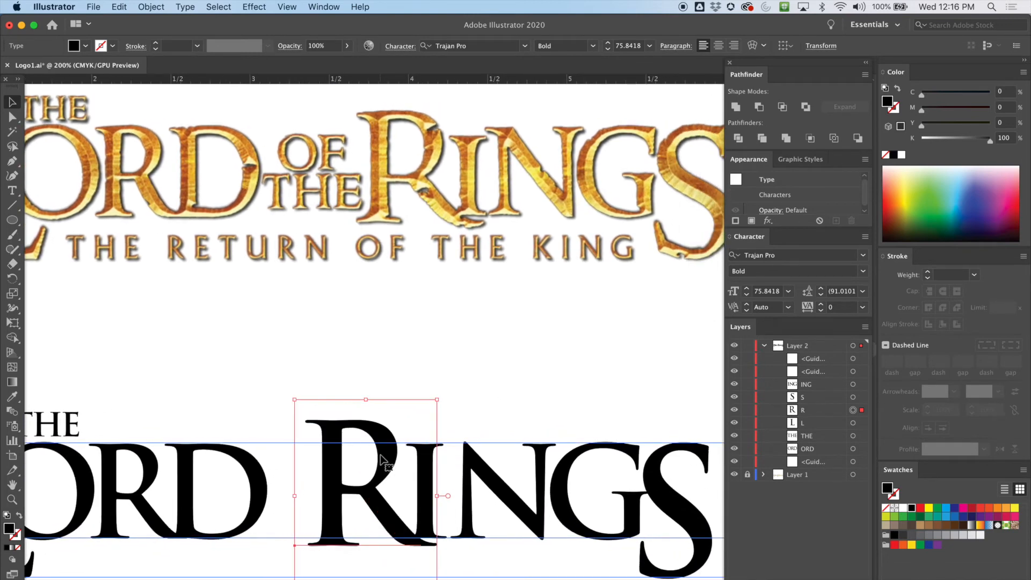
key(space)
drag(283, 350, 325, 355)
key(super+minus)
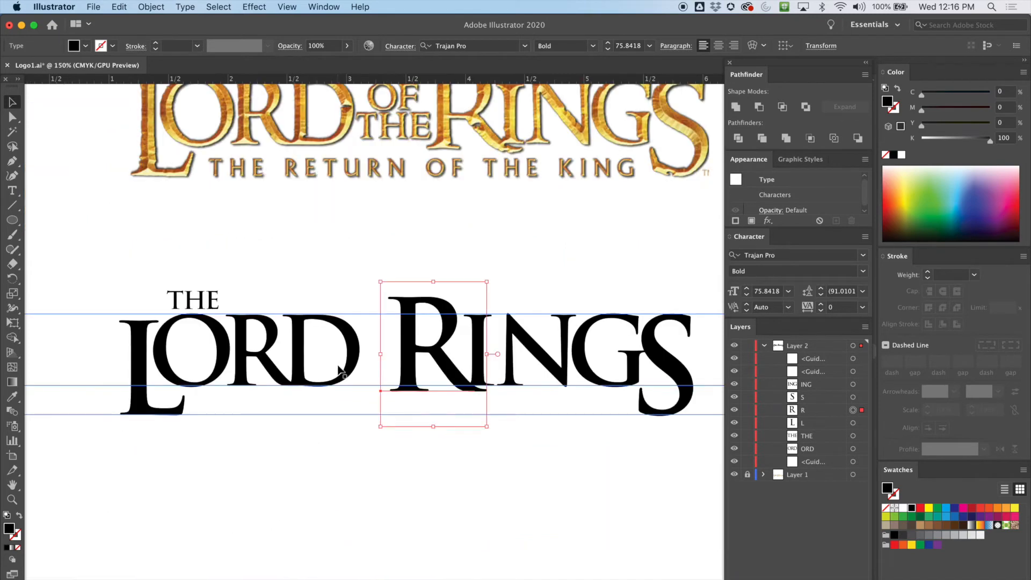
drag(449, 324, 361, 443)
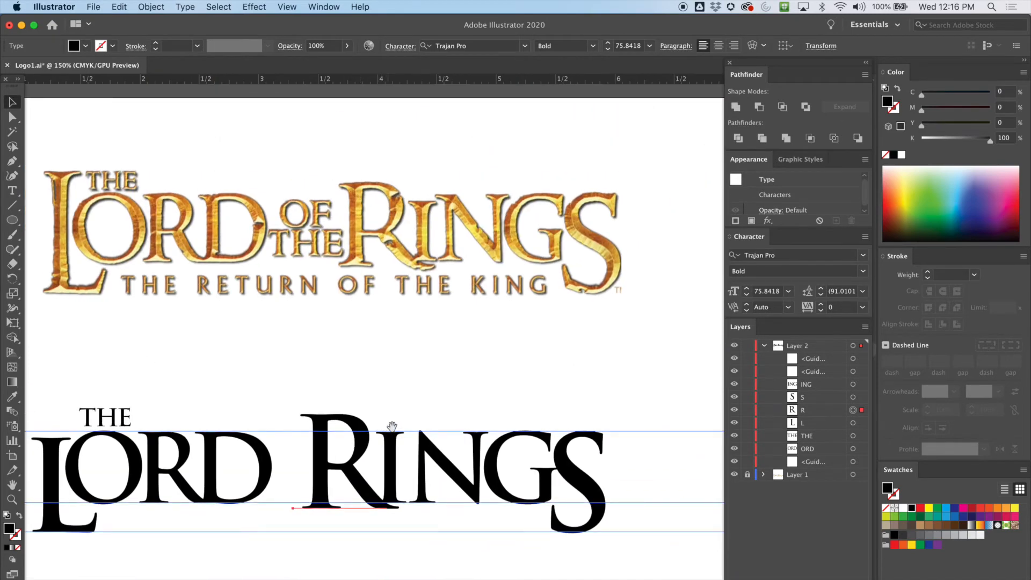
drag(445, 375, 467, 350)
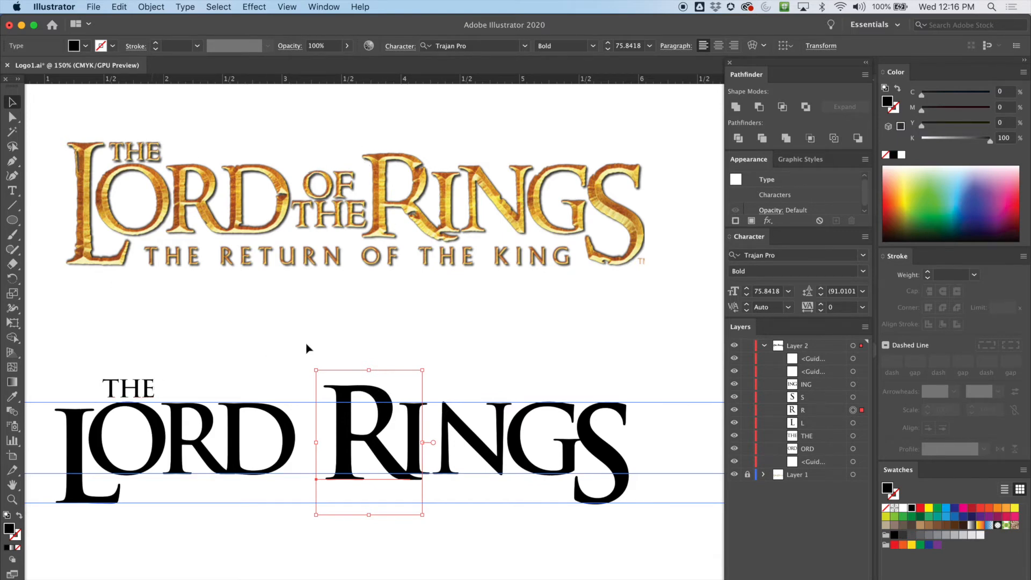
- Resize the "R" to about 74.9 pt and nudge it so its leg meets the "I" and hangs slightly below the baseline guide
drag(425, 373, 415, 375)
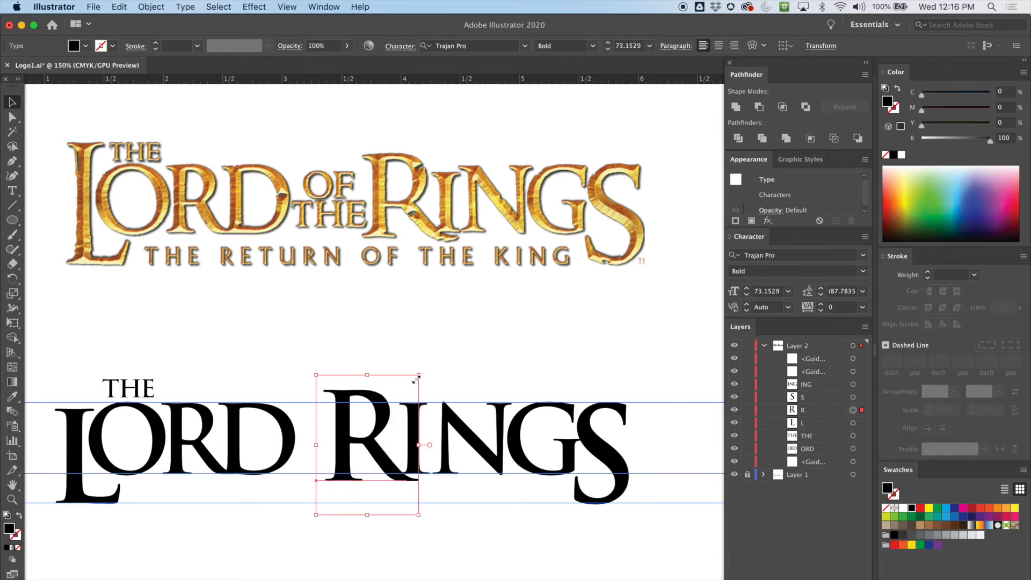
drag(380, 413, 385, 412)
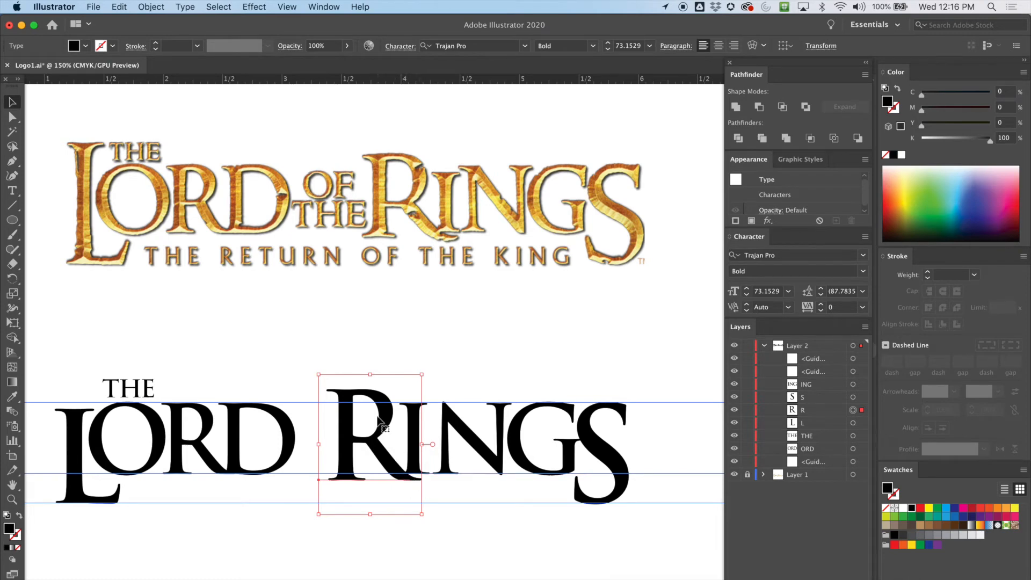
drag(384, 411, 384, 416)
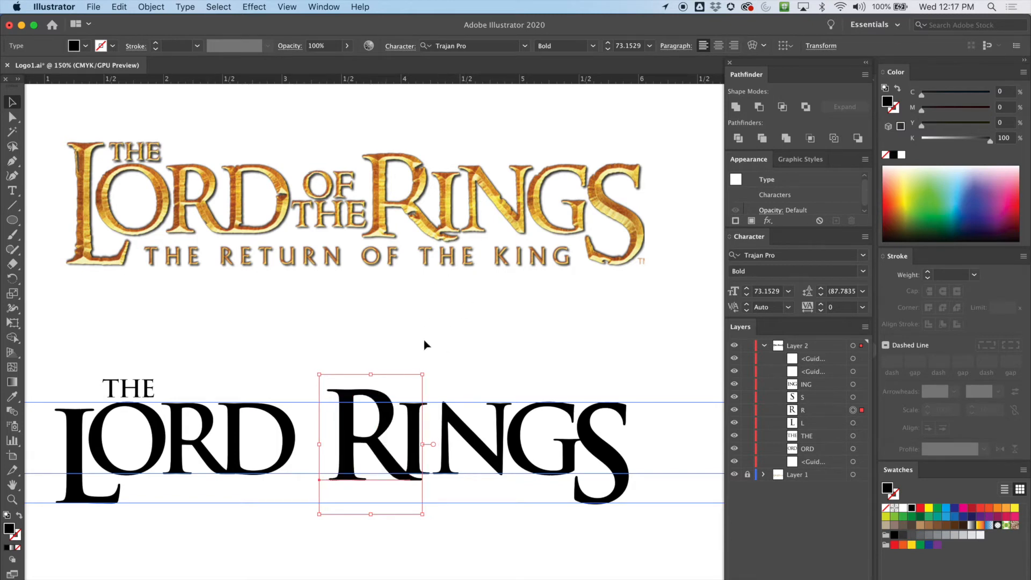
drag(425, 377, 398, 402)
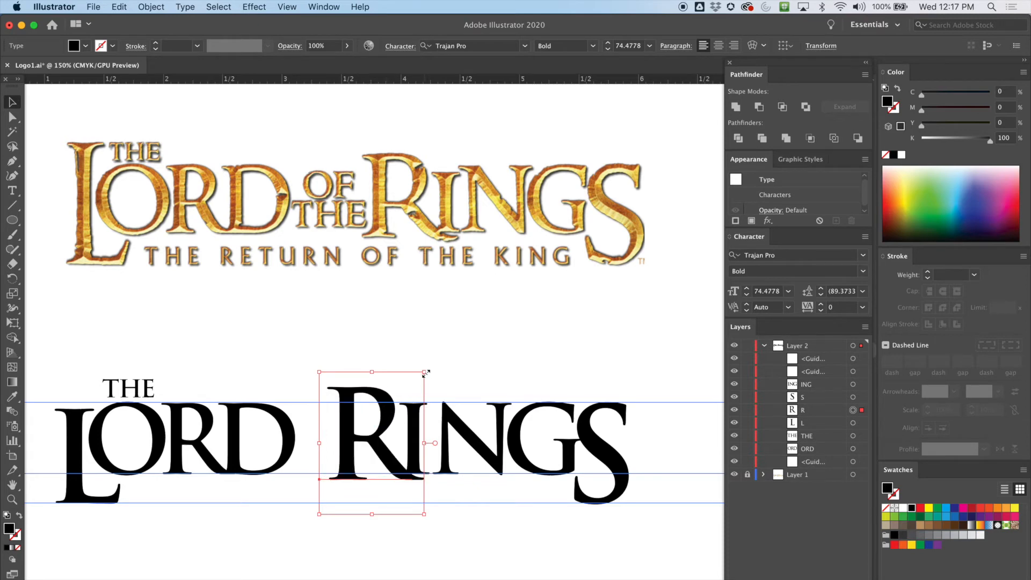
drag(424, 375, 424, 375)
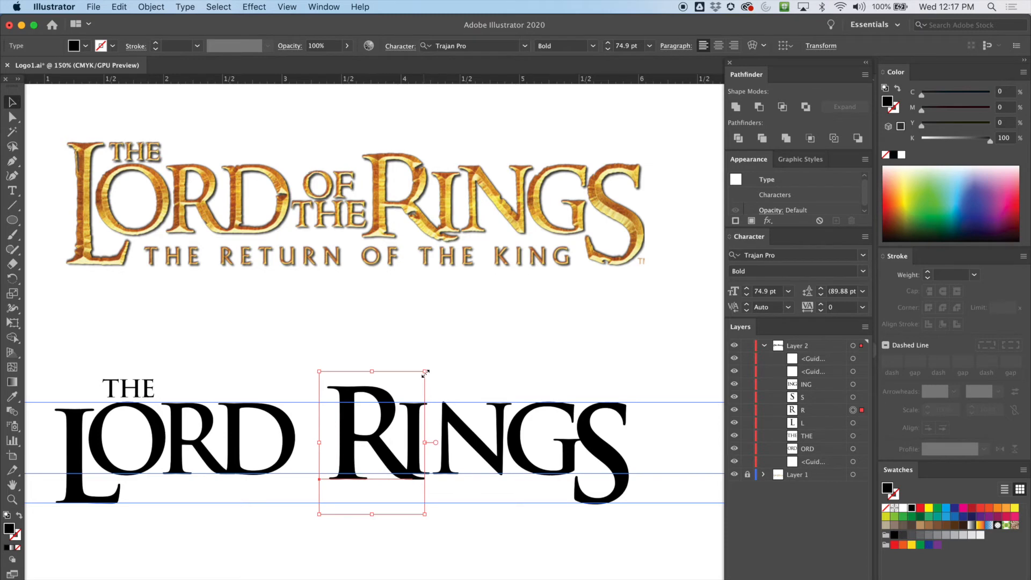
drag(388, 427, 388, 428)
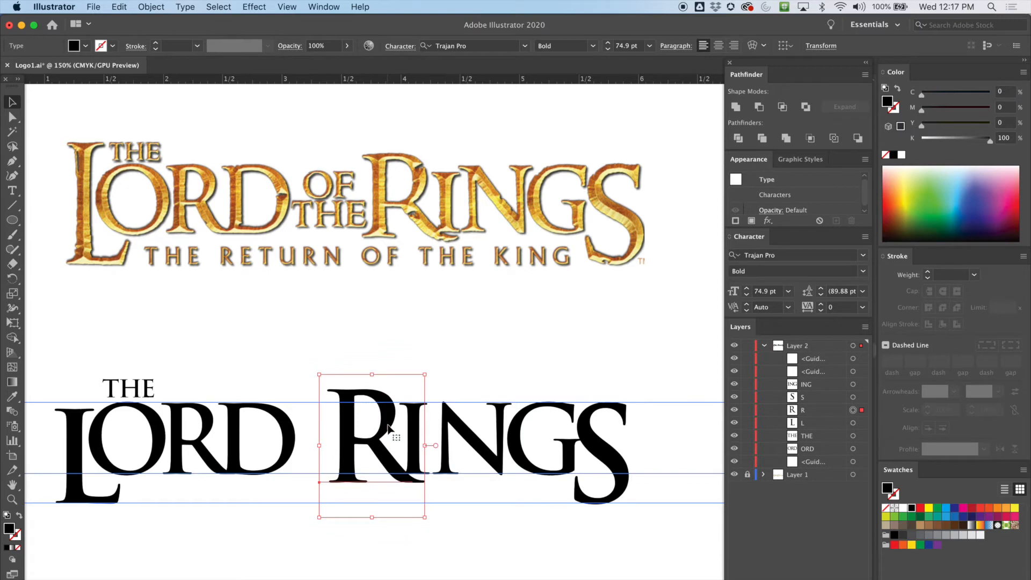
click(413, 373)
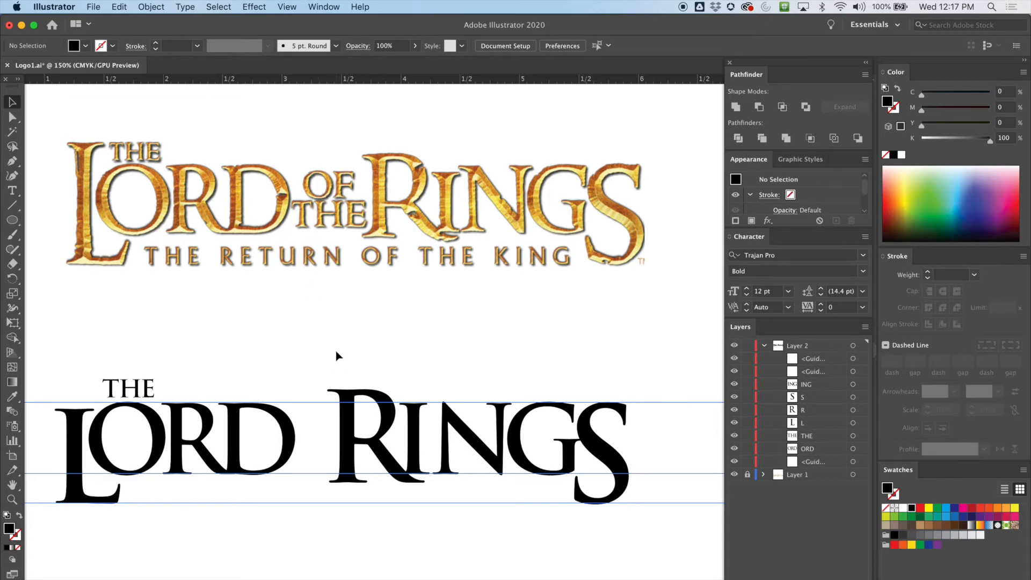
- Move "R", "ING" and "S" together to the right, widening the gap after "LORD"
drag(313, 355, 648, 542)
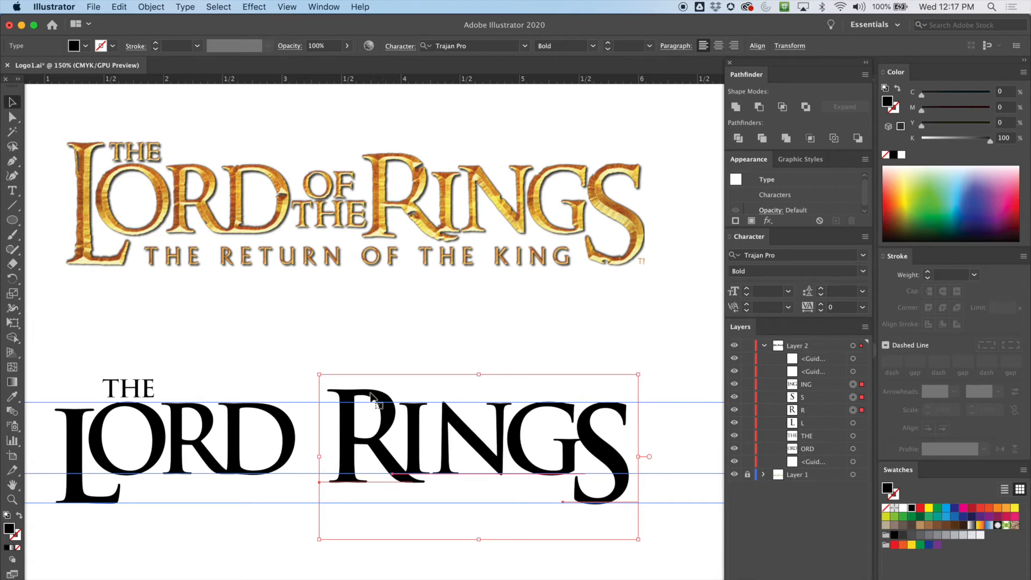
mouse_move(379, 398)
mouse_down()
mouse_move(412, 397)
mouse_move(392, 397)
mouse_up()
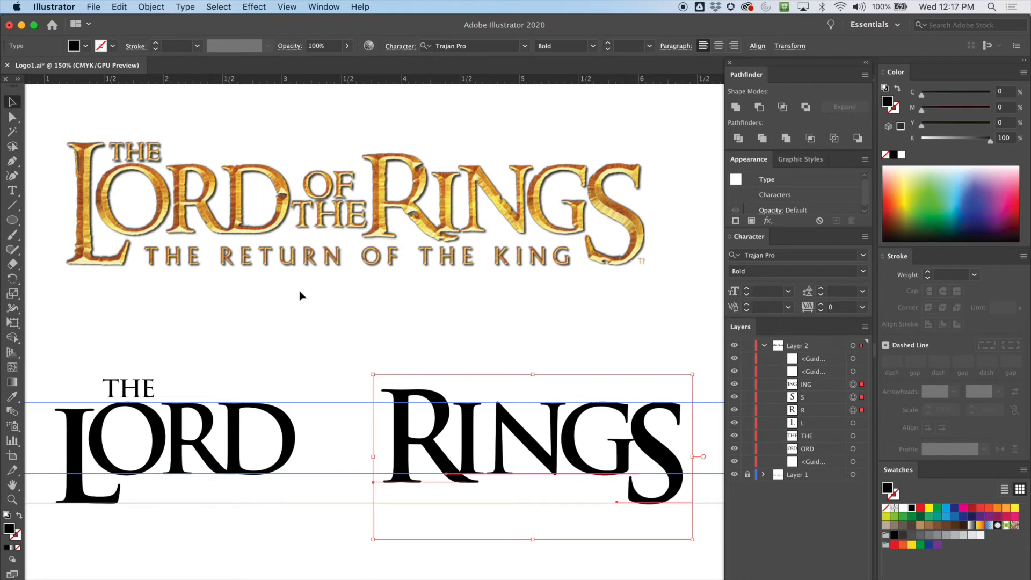
- Duplicate the small "THE" and place the copy above the gap between "LORD" and "RINGS"
click(138, 387)
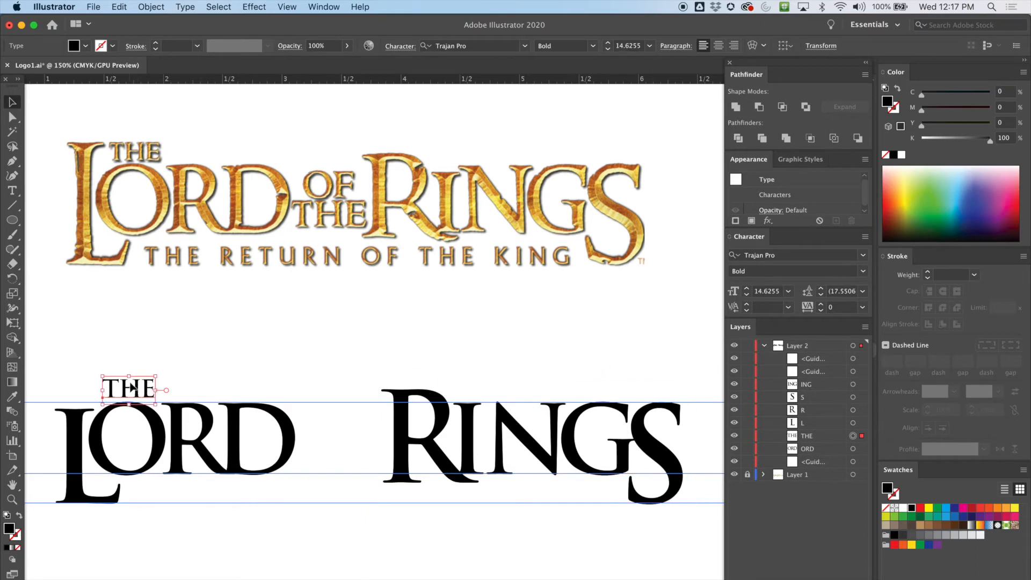
alt+drag(123, 387, 317, 358)
click(16, 191)
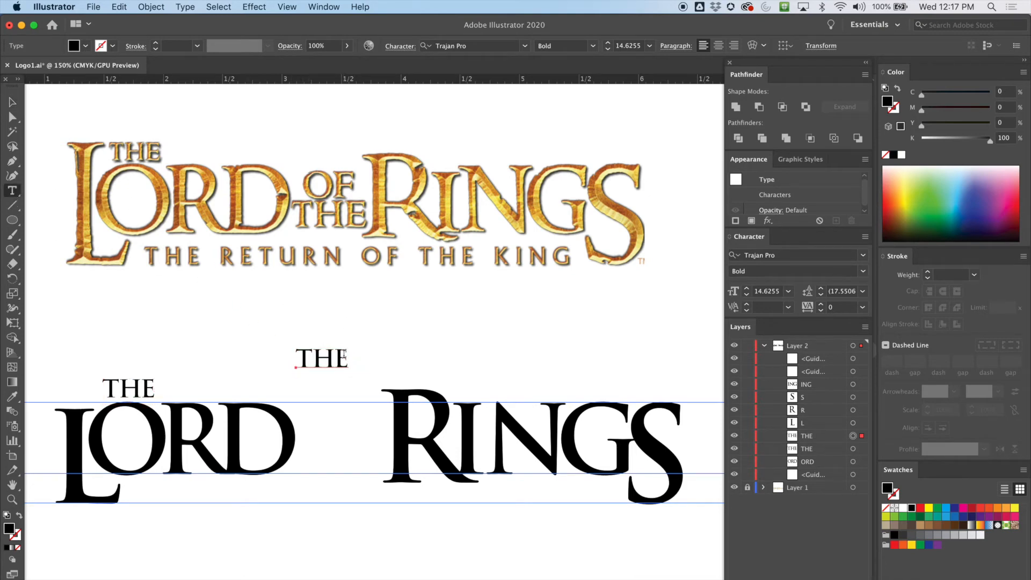
key(Escape)
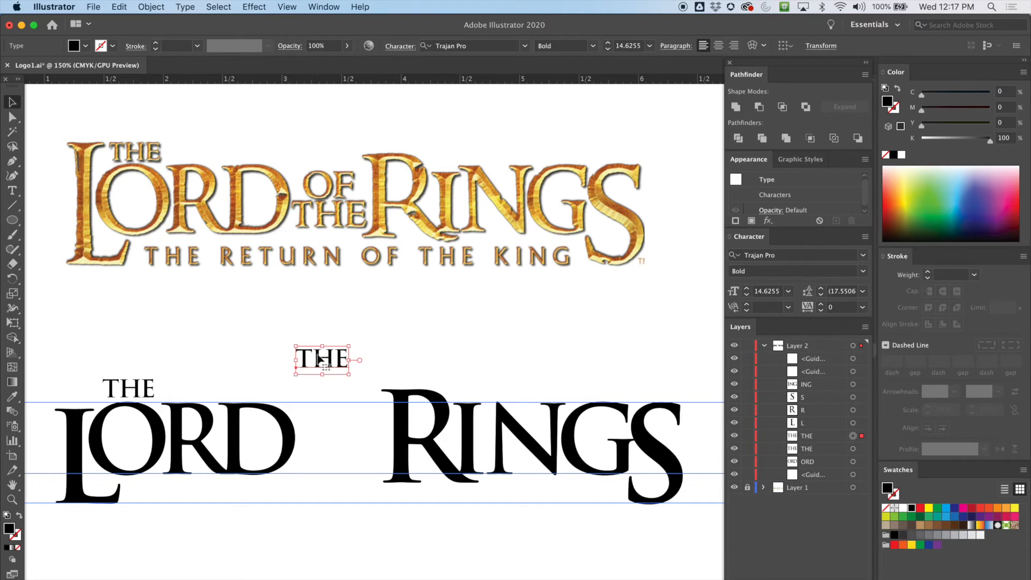
- Duplicate the "THE" above the gap between "LORD" and "RINGS" upward and retype the copy as "OF"
drag(321, 356, 329, 329)
double_click(336, 329)
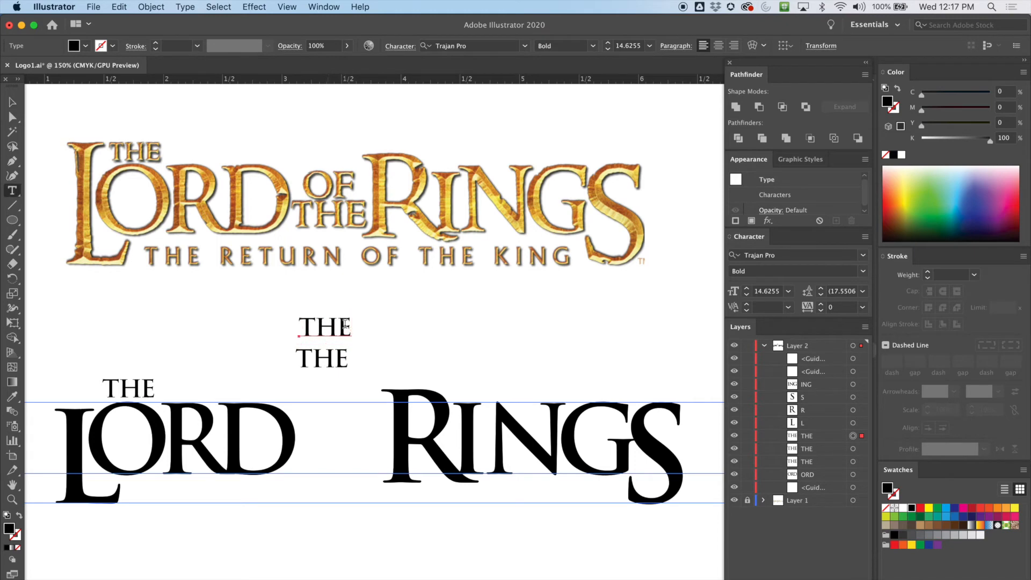
drag(346, 326, 291, 322)
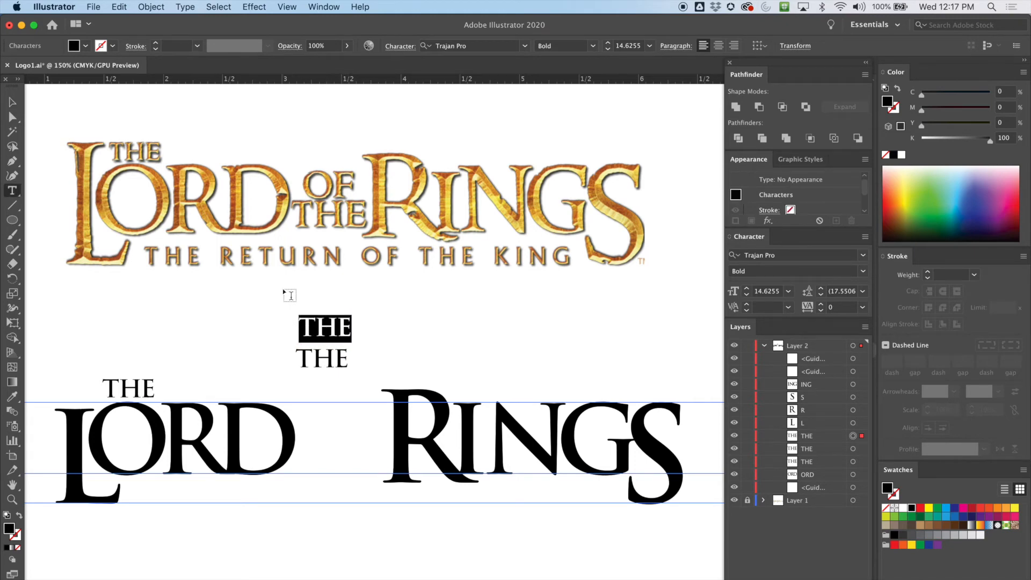
text(OF)
key(Left)
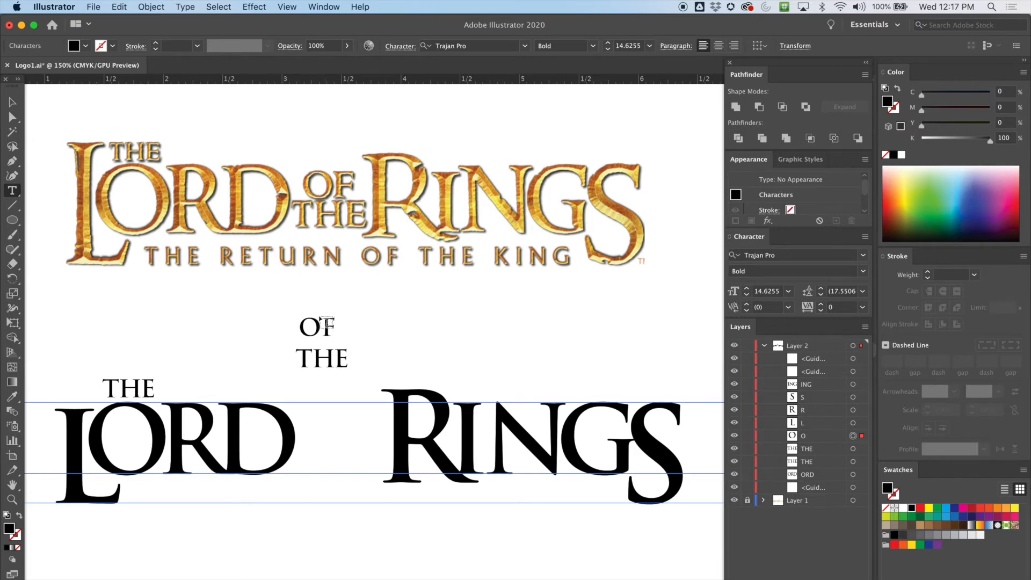
- Tighten the kerning between the letters of "OF" to -125
click(746, 311)
click(746, 311)
click(746, 311)
click(747, 310)
click(746, 311)
click(747, 311)
click(12, 102)
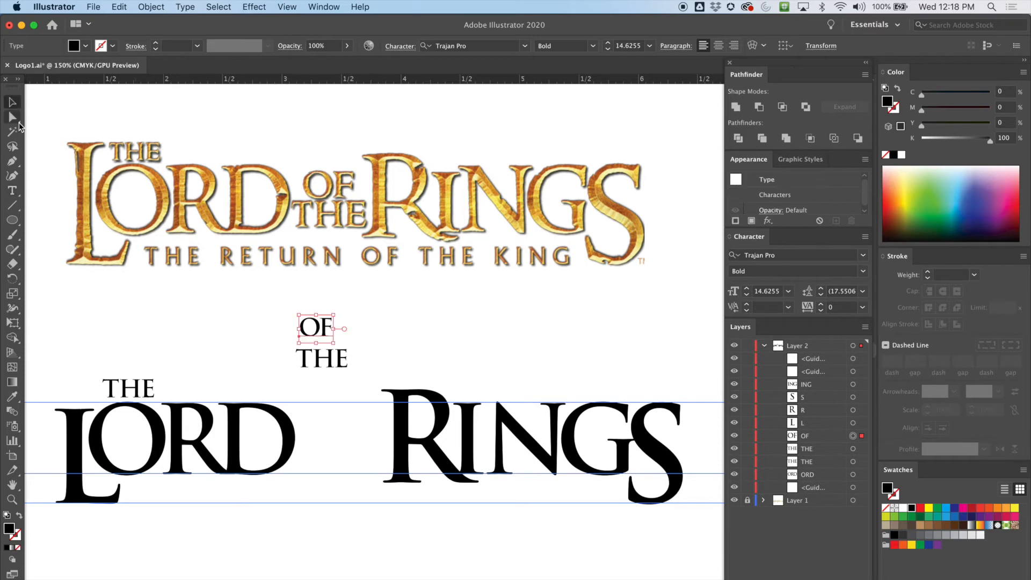
- Move "OF" down and slightly right so it sits centred close above the copied "THE"
click(287, 322)
drag(317, 348, 347, 377)
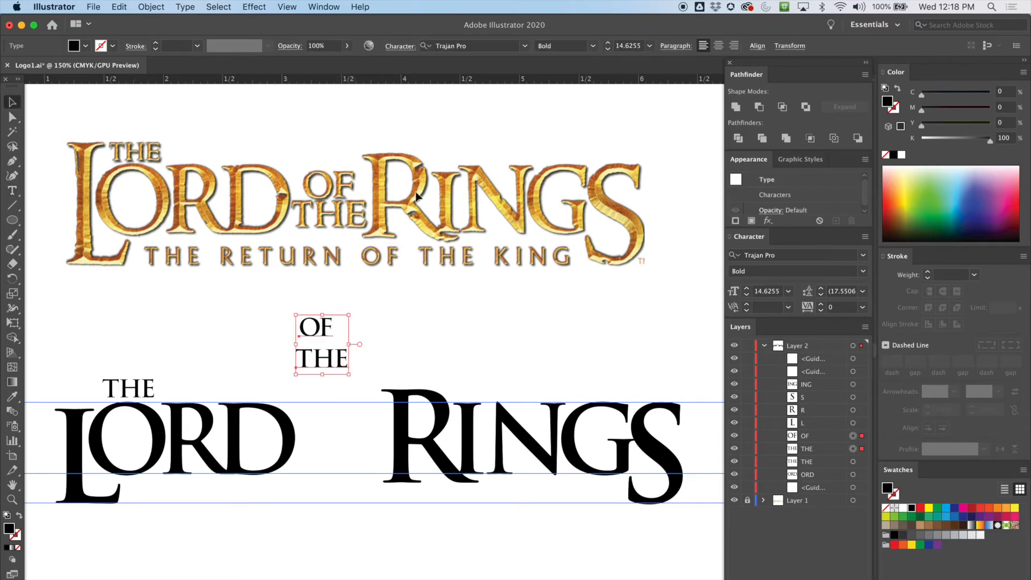
click(357, 316)
drag(326, 327, 333, 337)
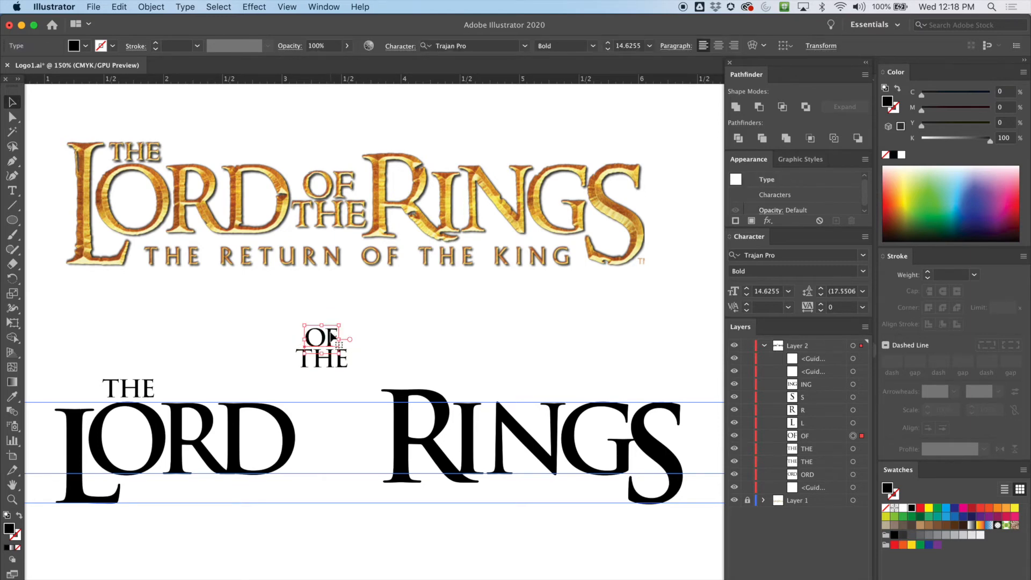
click(376, 321)
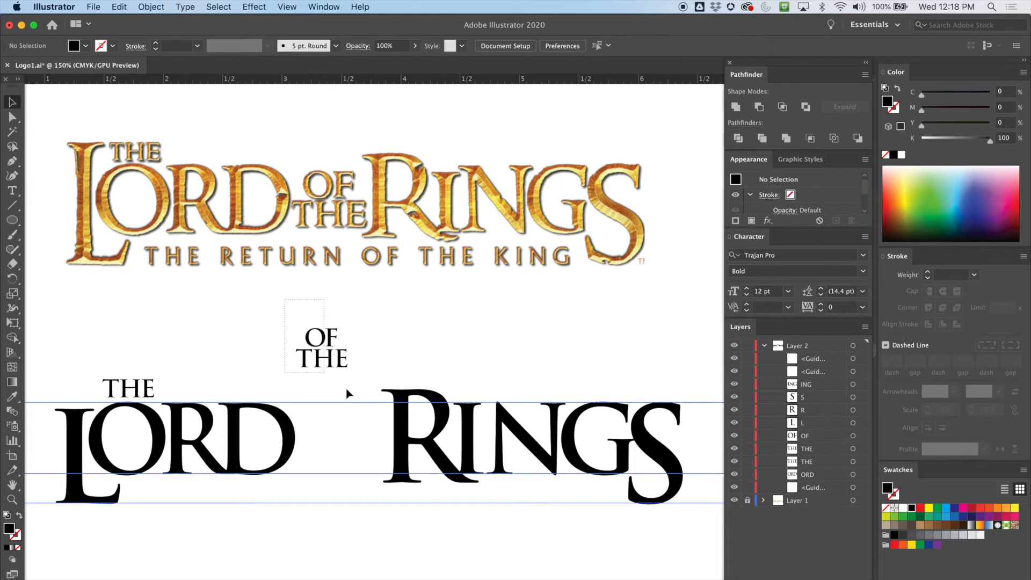
- Enlarge "OF" and its "THE" together to about 20 pt and place them in the gap between "LORD" and "RINGS"
drag(347, 390, 375, 401)
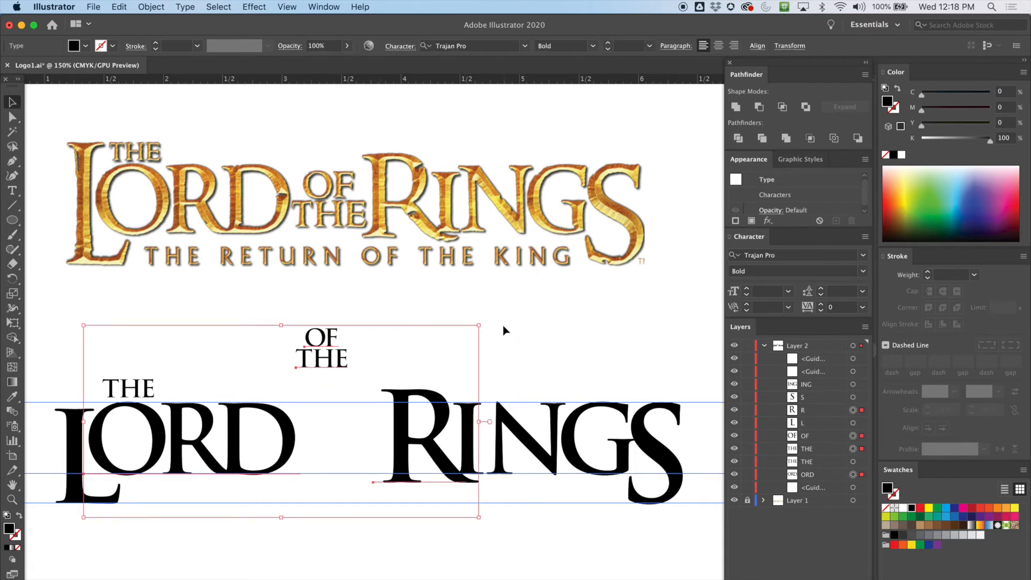
click(343, 318)
drag(321, 296, 330, 362)
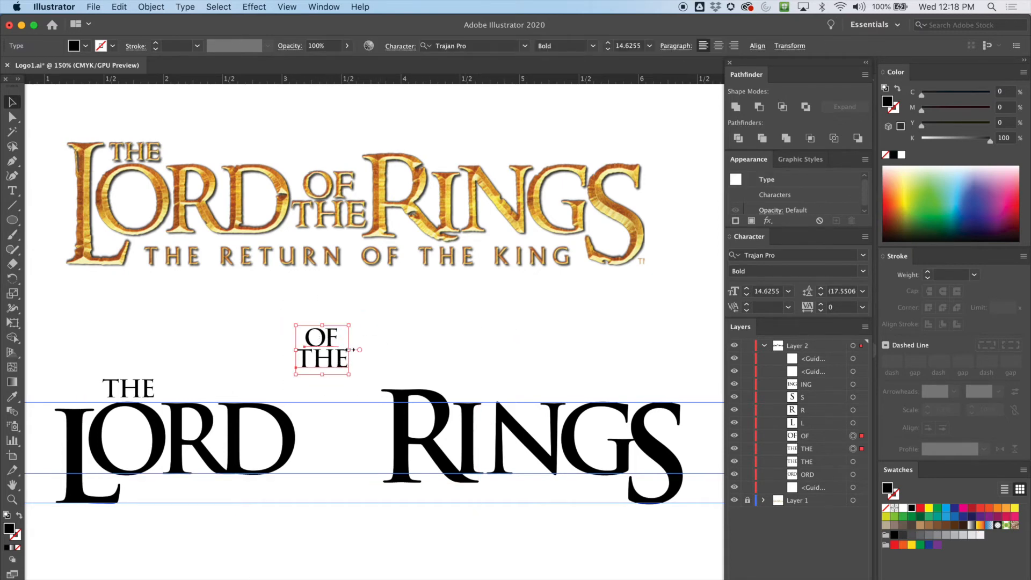
drag(349, 326, 349, 419)
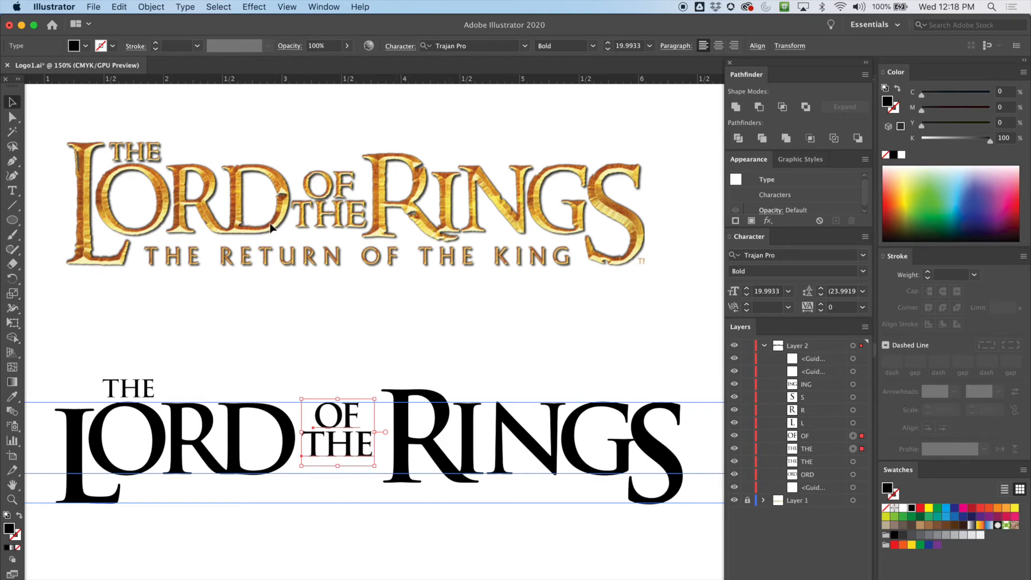
- Add four horizontal guides to the reference logo at the baseline, the small-cap top, the top of the "L" and its foot
drag(340, 85, 339, 237)
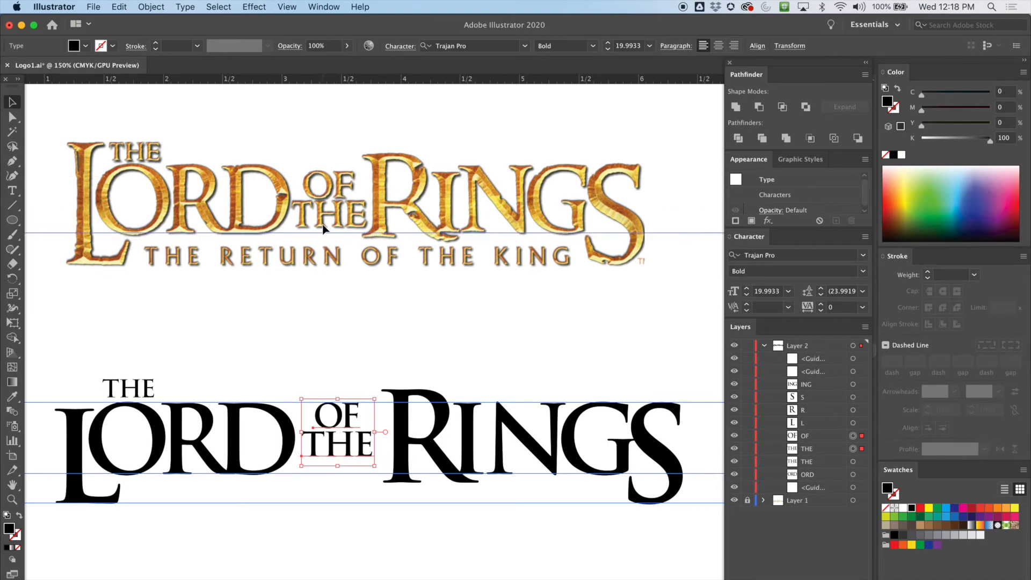
drag(369, 81, 358, 167)
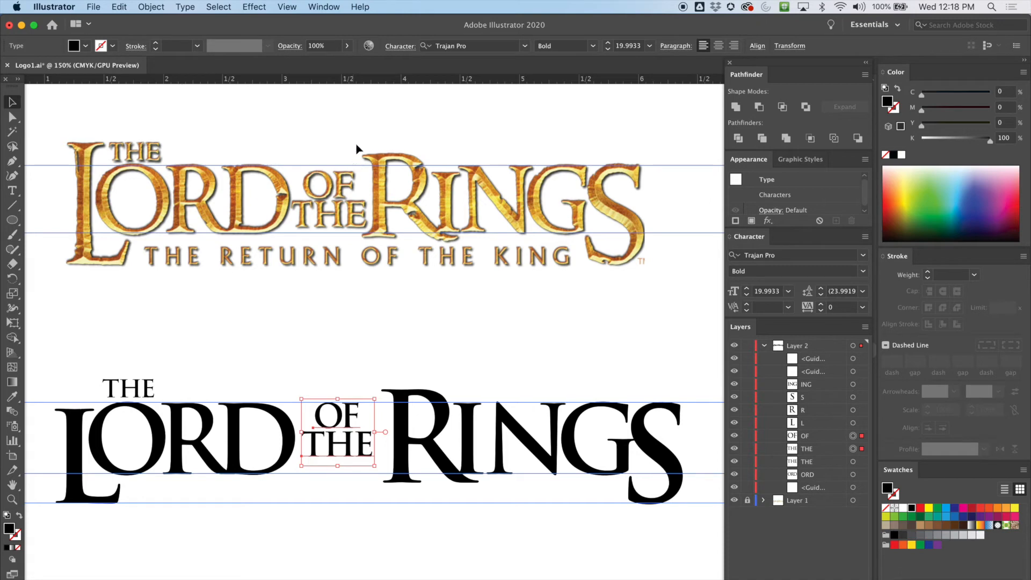
drag(379, 83, 372, 140)
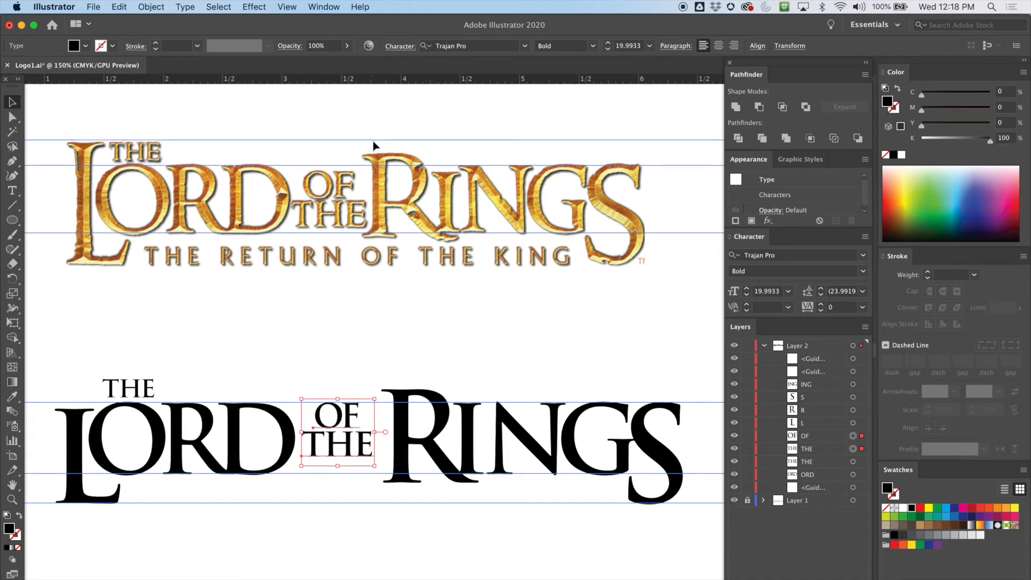
drag(409, 83, 339, 271)
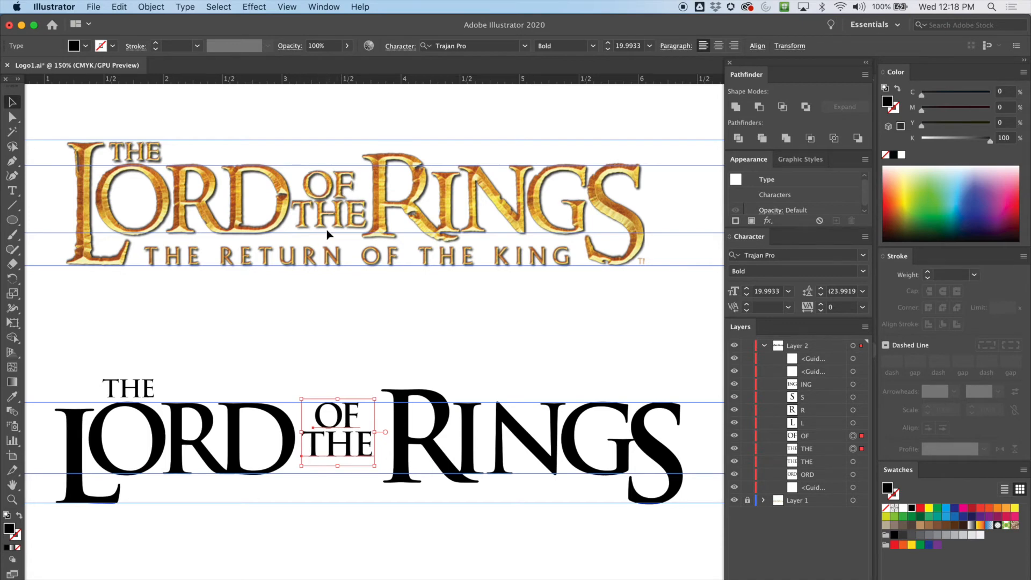
- Move the stacked "OF" and "THE" slightly down and left, so "THE" sits just above the baseline guide
drag(338, 413, 334, 426)
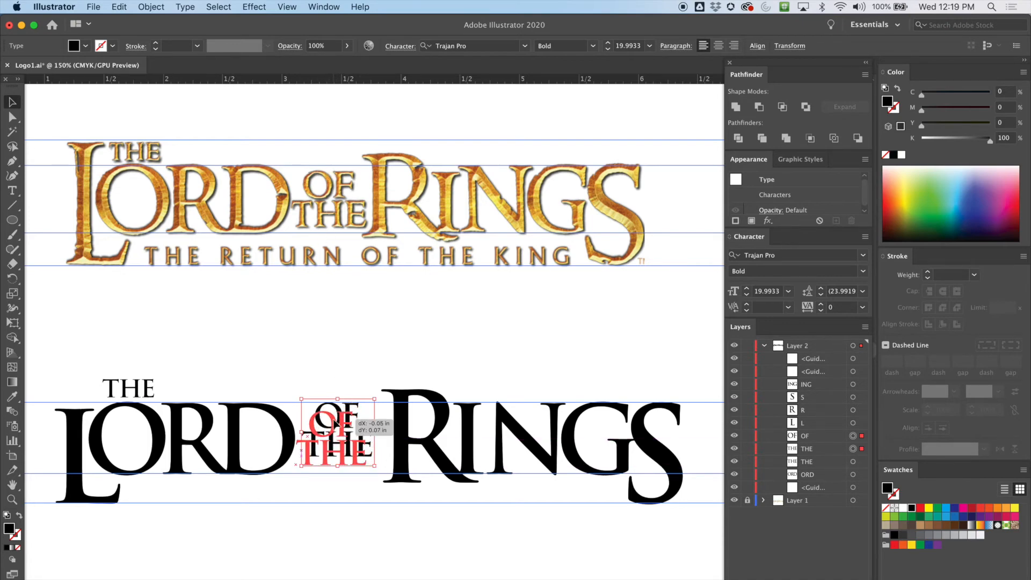
click(343, 359)
drag(339, 366, 329, 434)
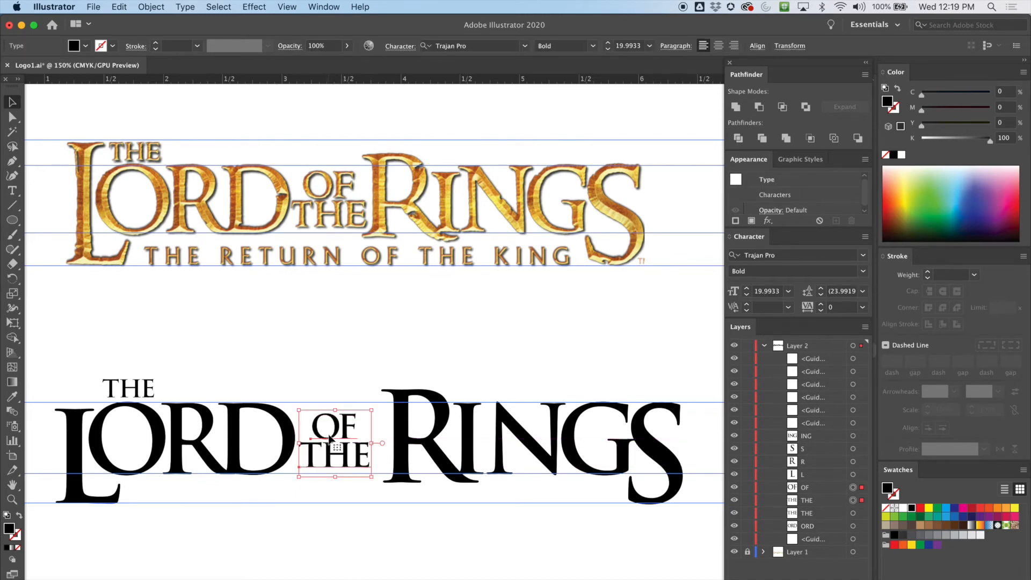
click(284, 539)
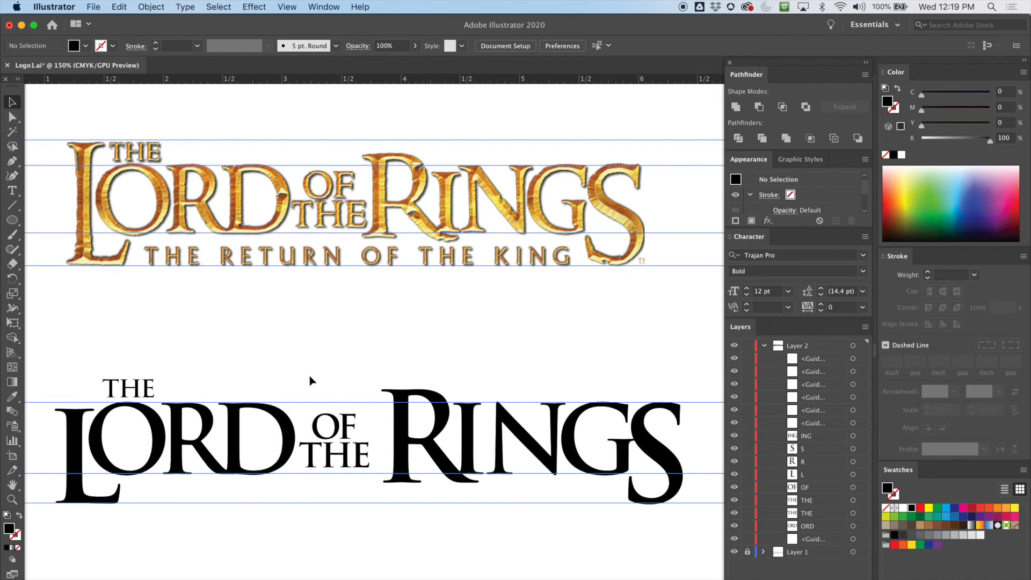
- Enlarge the stacked "OF" and "THE" to about 20.6 pt and check how "OF" sits over "THE"
drag(316, 383, 361, 447)
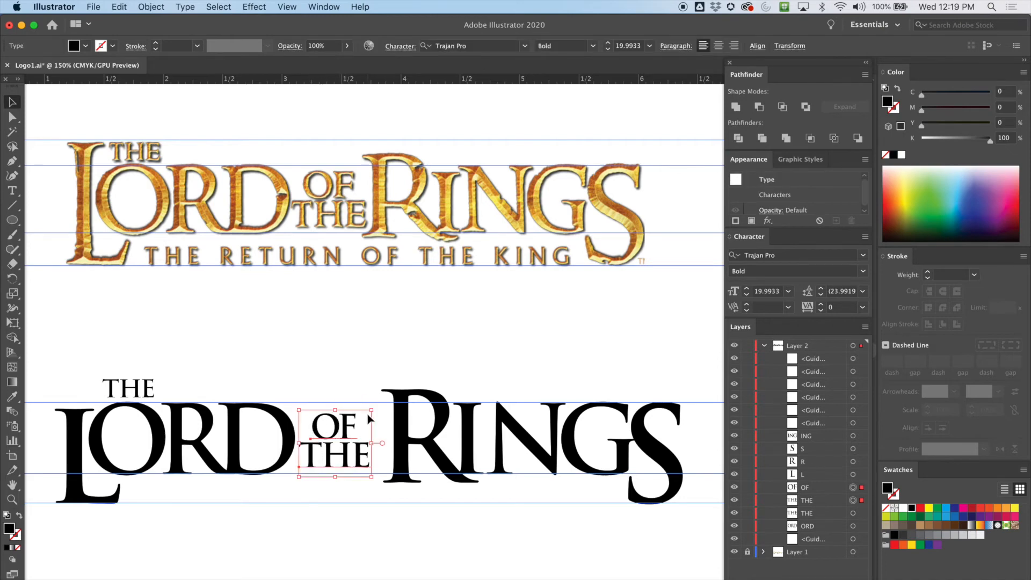
mouse_move(371, 409)
mouse_down()
mouse_move(402, 409)
mouse_move(374, 407)
mouse_up()
click(346, 397)
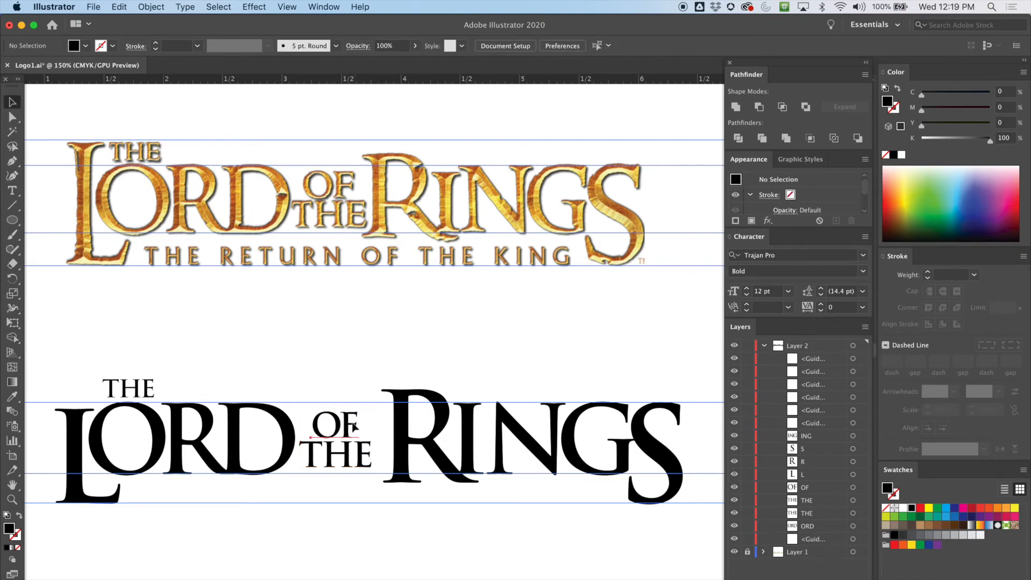
click(354, 427)
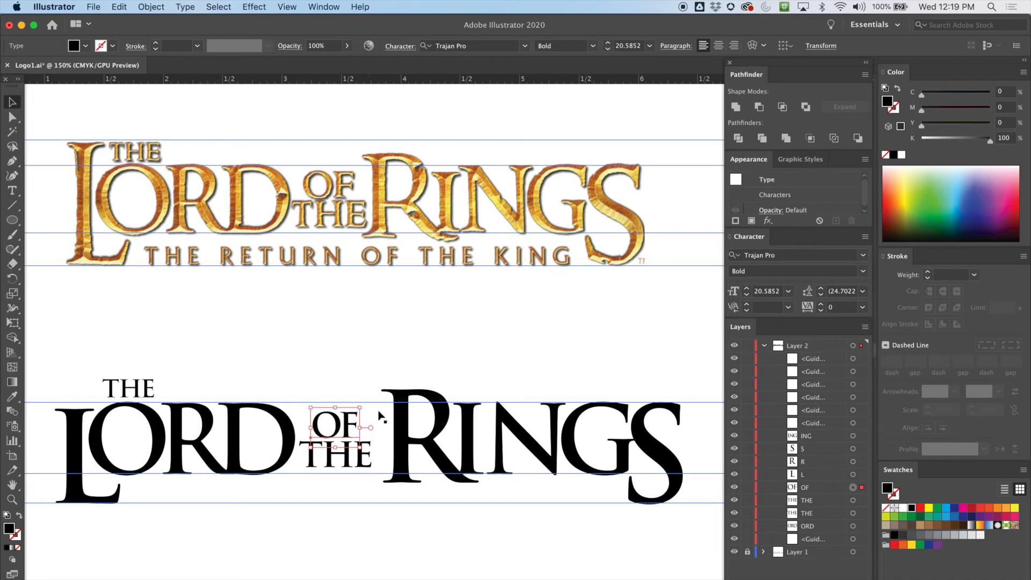
drag(350, 422, 353, 425)
click(345, 354)
click(336, 427)
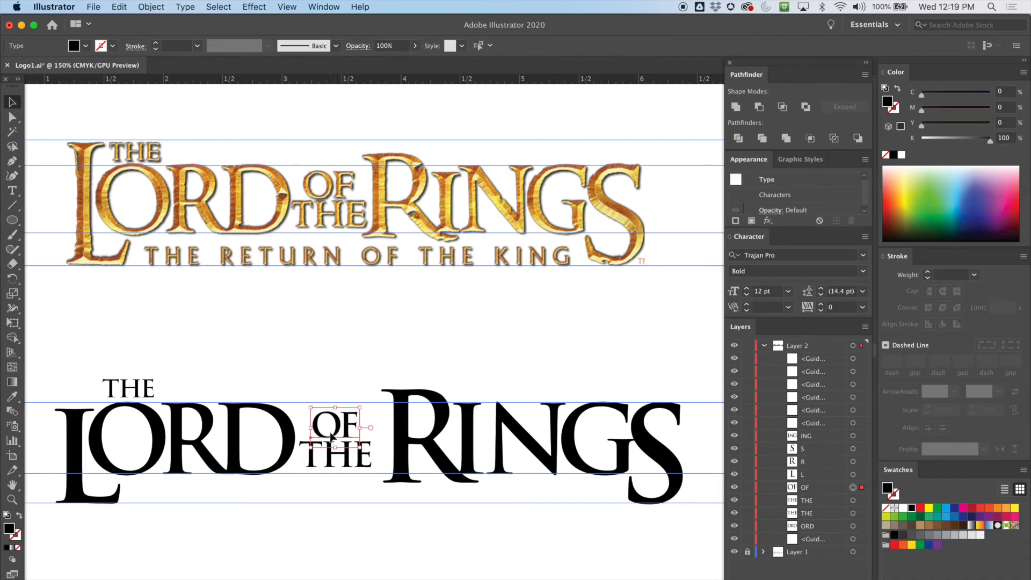
click(335, 469)
click(338, 427)
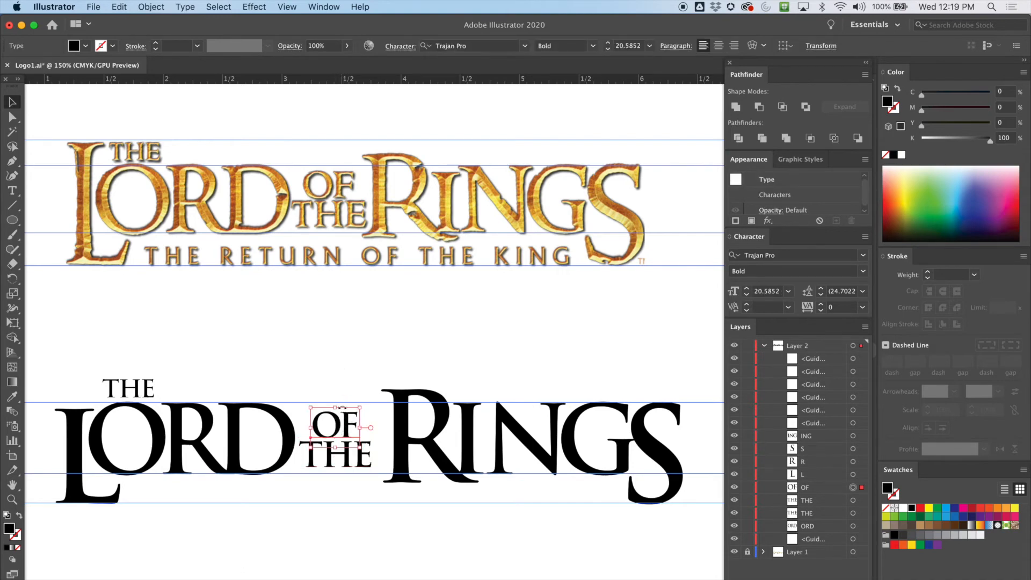
click(347, 378)
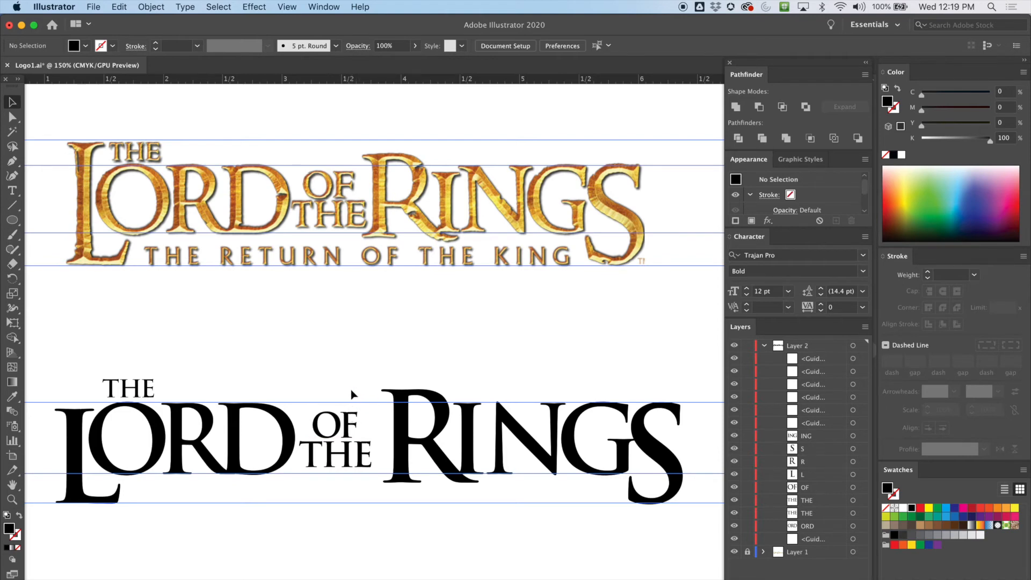
- Scale the stacked "OF" and "THE" up to about 21.3 pt within the gap between "LORD" and "RINGS"
drag(349, 390, 329, 459)
drag(373, 408, 326, 482)
click(353, 390)
drag(344, 424, 344, 425)
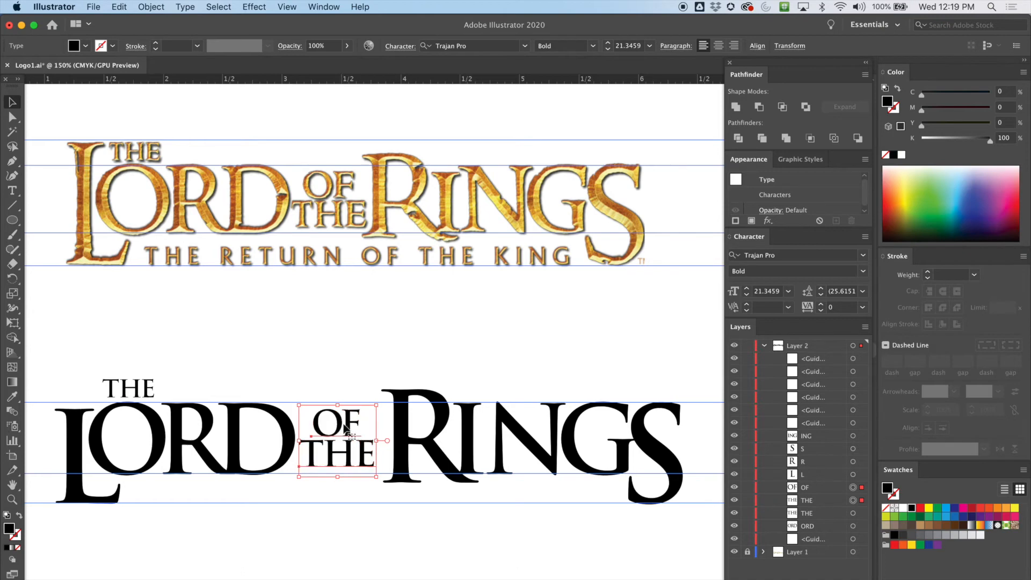
click(351, 368)
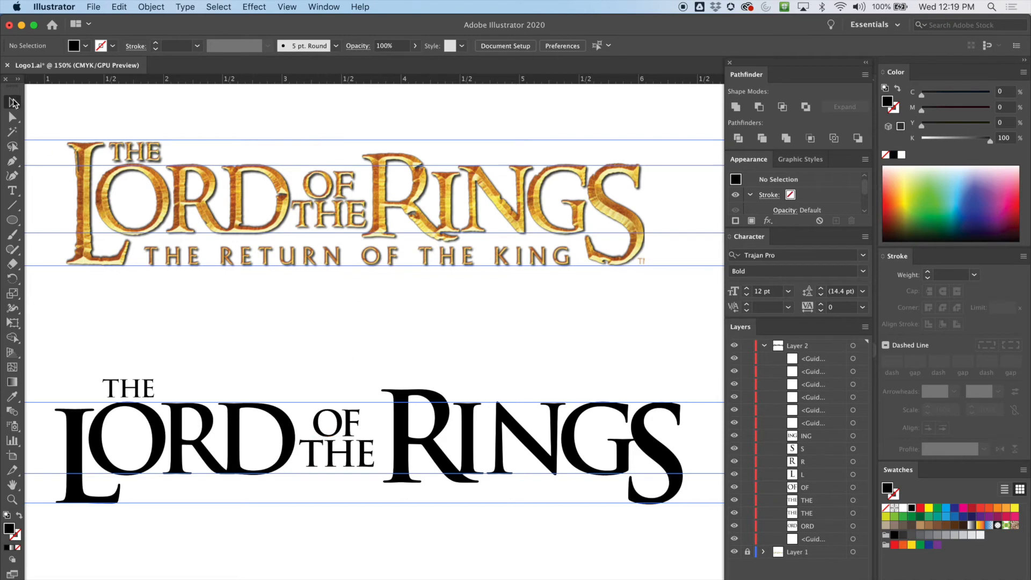
- Fine-tune the kerning of the "THE" beneath "OF", with the "H" and "E" pair at -75
key(t)
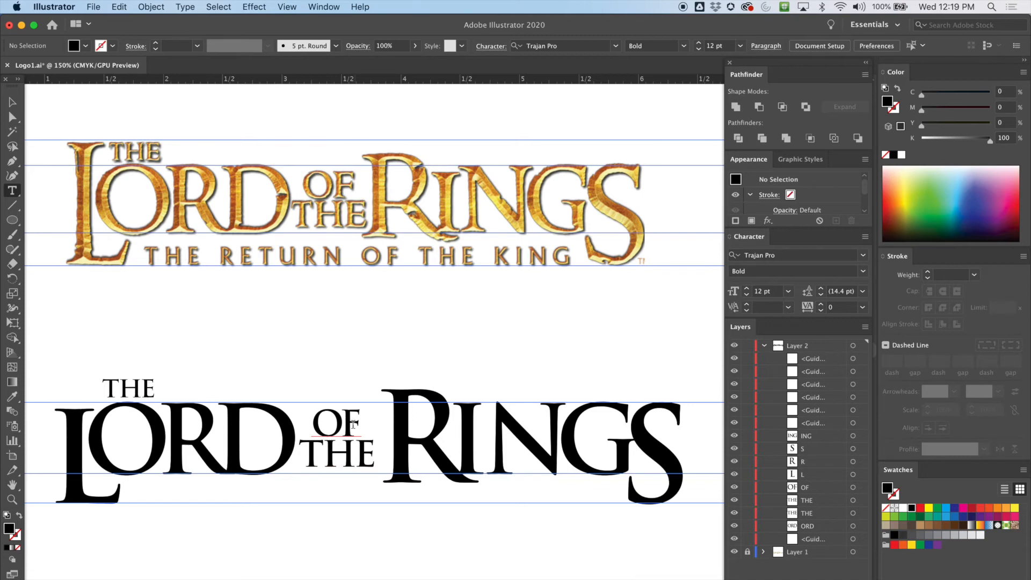
click(343, 438)
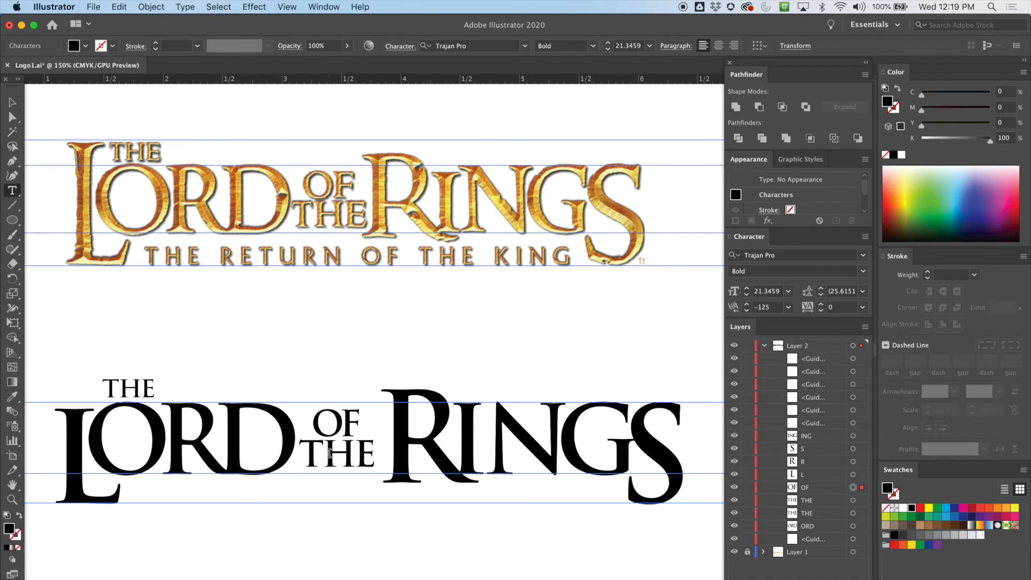
click(329, 453)
click(746, 312)
click(747, 312)
click(746, 311)
click(747, 312)
click(12, 102)
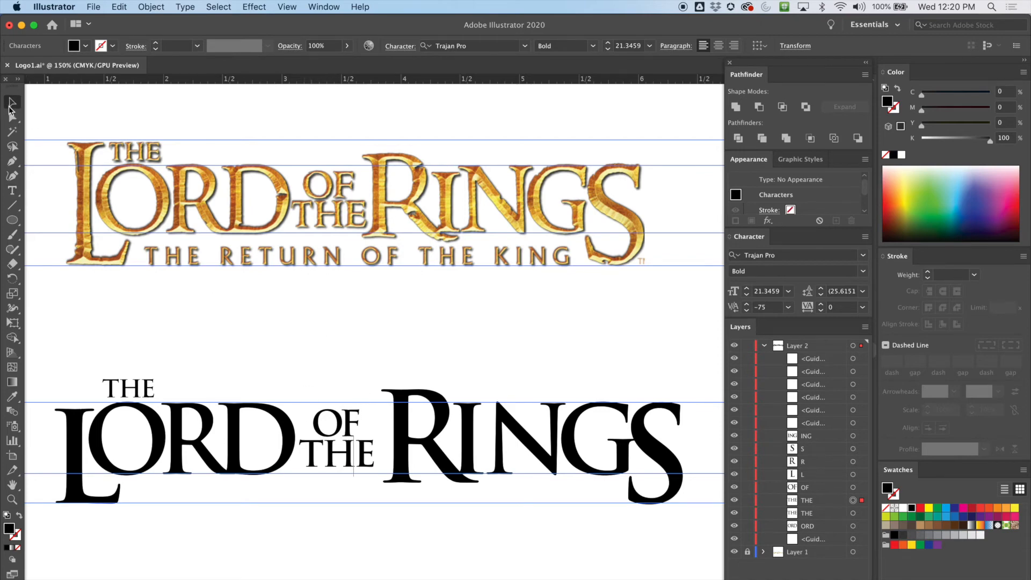
- Nudge "OF" and "THE" together slightly left, toward the "D" of "LORD"
click(337, 351)
drag(341, 376, 322, 463)
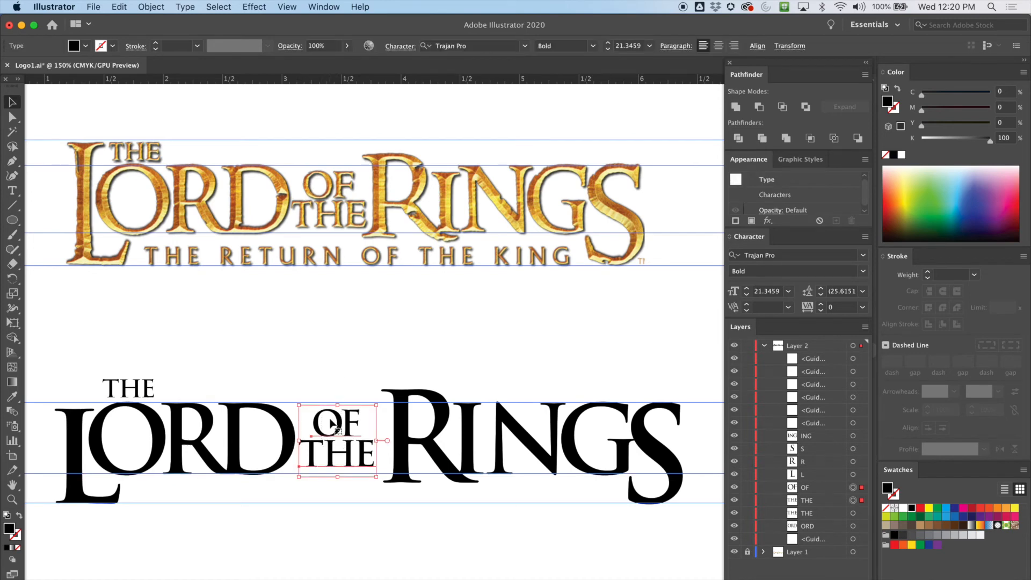
key(Left)
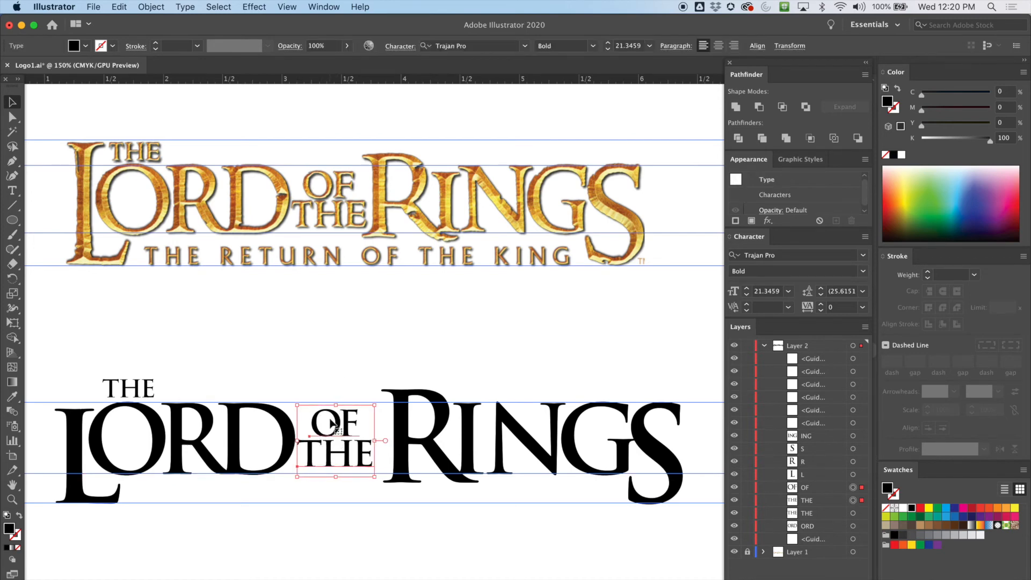
- Fine-position "OF" and "THE" together horizontally so the "T" sits tight against the lower curve of the "D"
click(317, 330)
drag(316, 352, 340, 475)
key(super+equal)
key(super+equal)
key(super+equal)
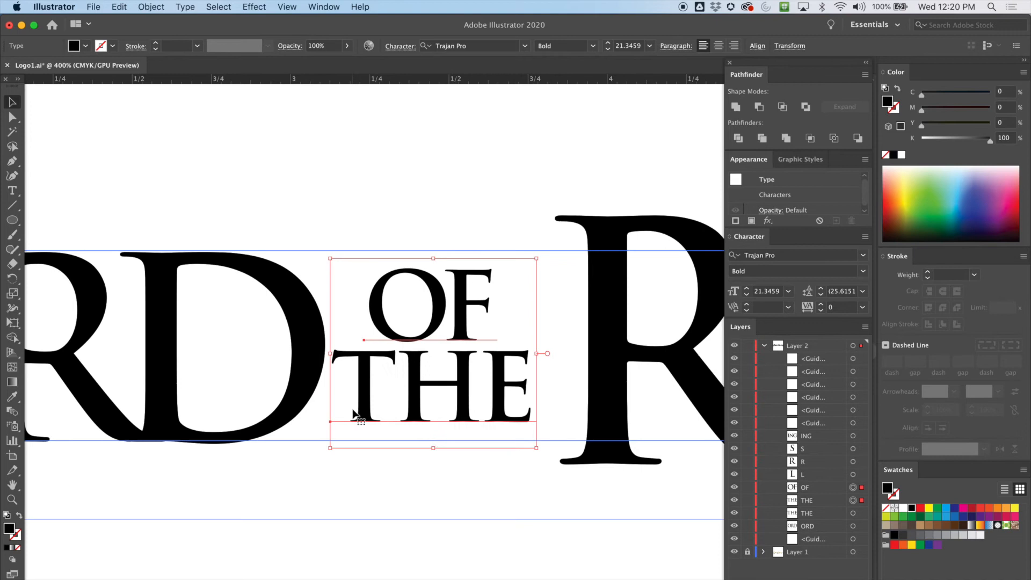
shift+click(380, 329)
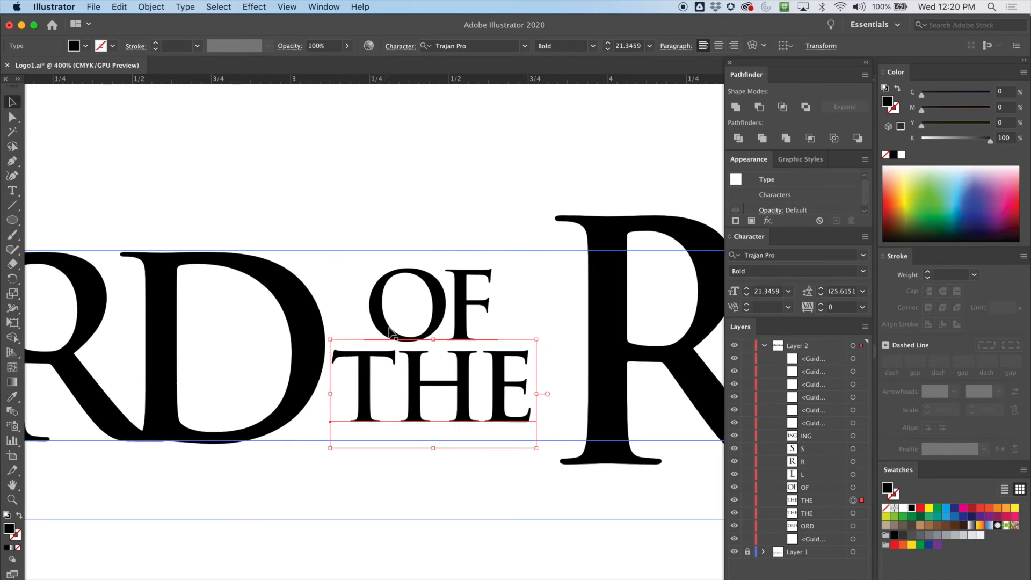
drag(397, 201, 400, 376)
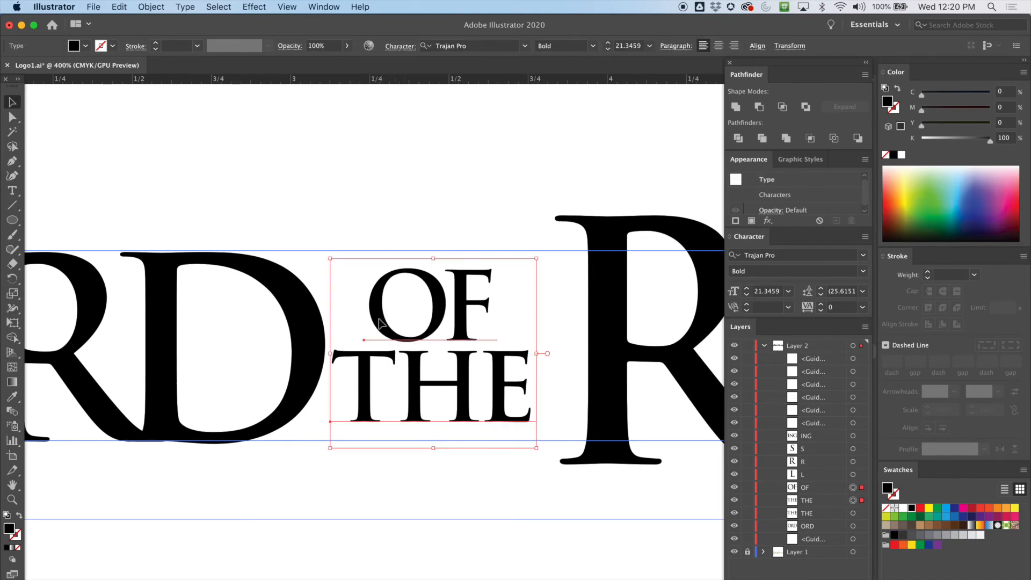
drag(380, 322, 382, 320)
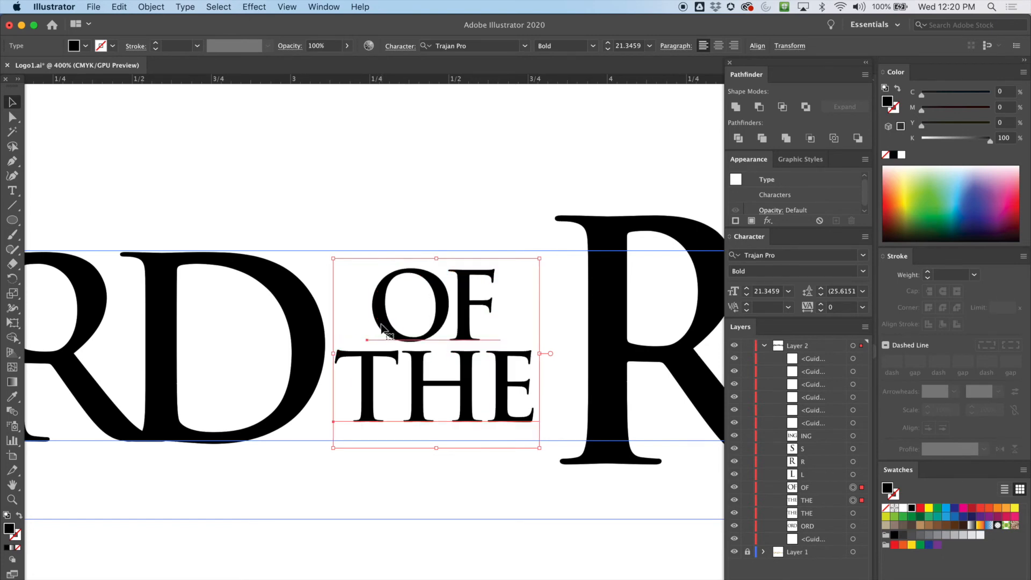
click(392, 227)
drag(394, 357, 395, 366)
drag(435, 313, 430, 313)
click(438, 214)
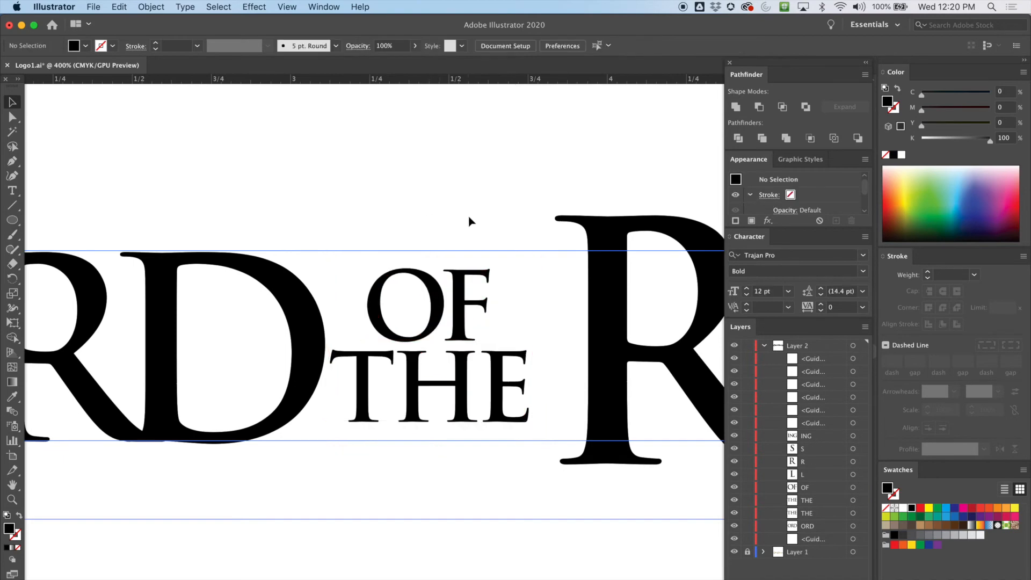
- Move the "R", "ING" and "S" of "RINGS" together left to close the gap beside the stacked "OF" and "THE"
key(super+minus)
key(super+minus)
key(super+minus)
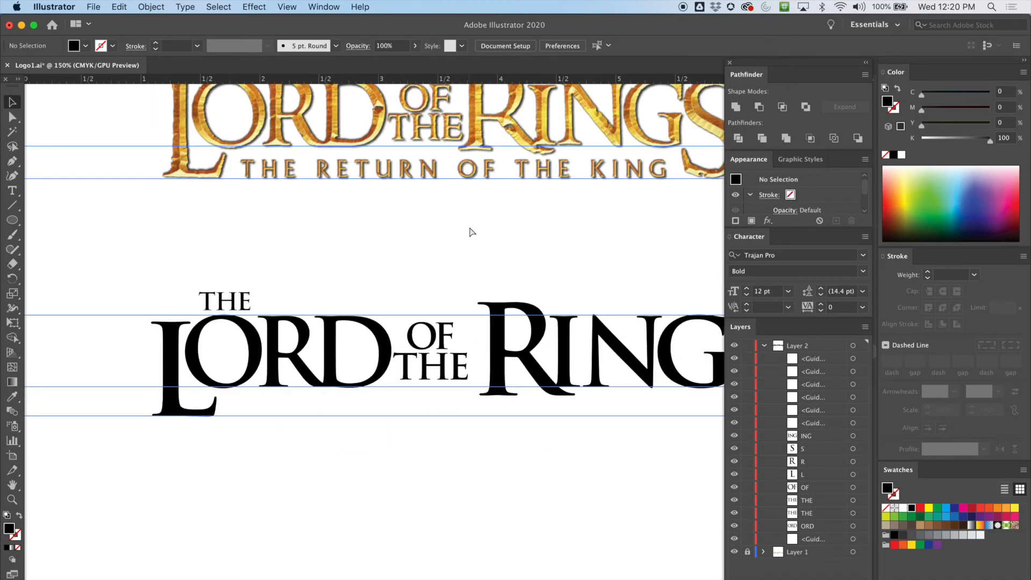
key(super+minus)
drag(475, 278, 672, 412)
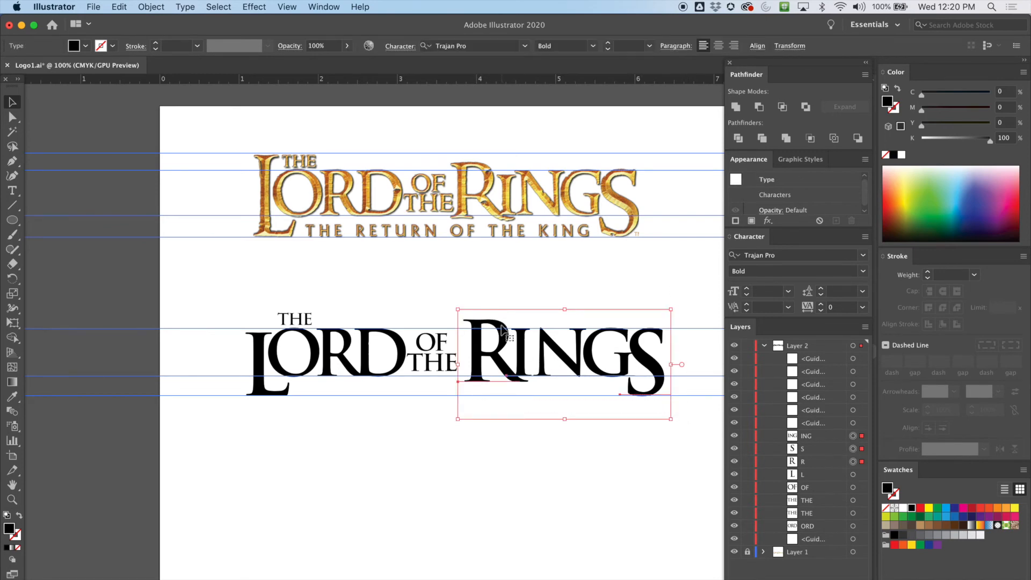
drag(501, 329, 493, 332)
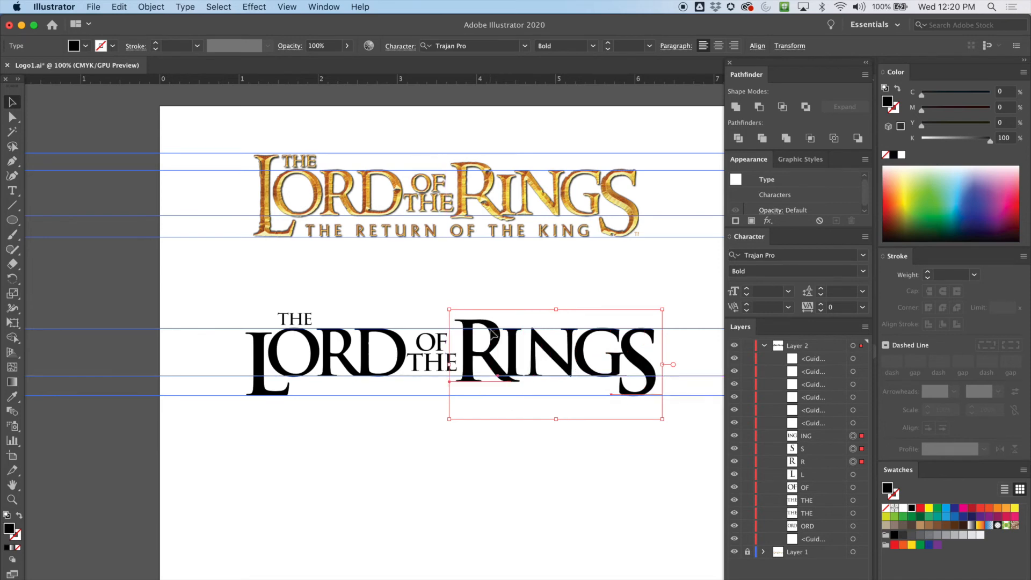
- Fine-position the whole word "RINGS" horizontally so the "R" sits close to the "E" of the stacked "THE"
key(super+plus)
key(super+plus)
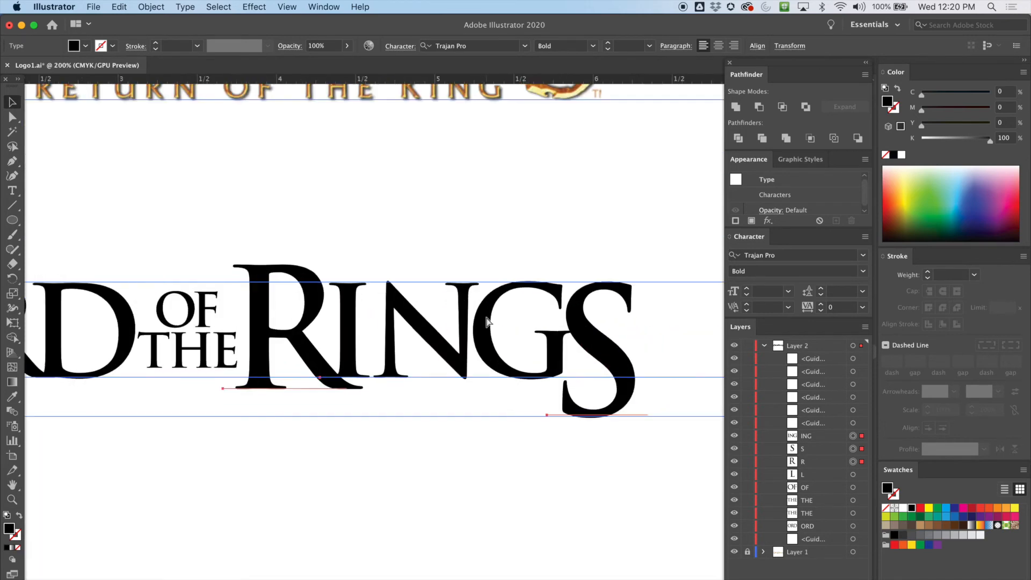
drag(364, 202, 363, 306)
drag(361, 375, 359, 375)
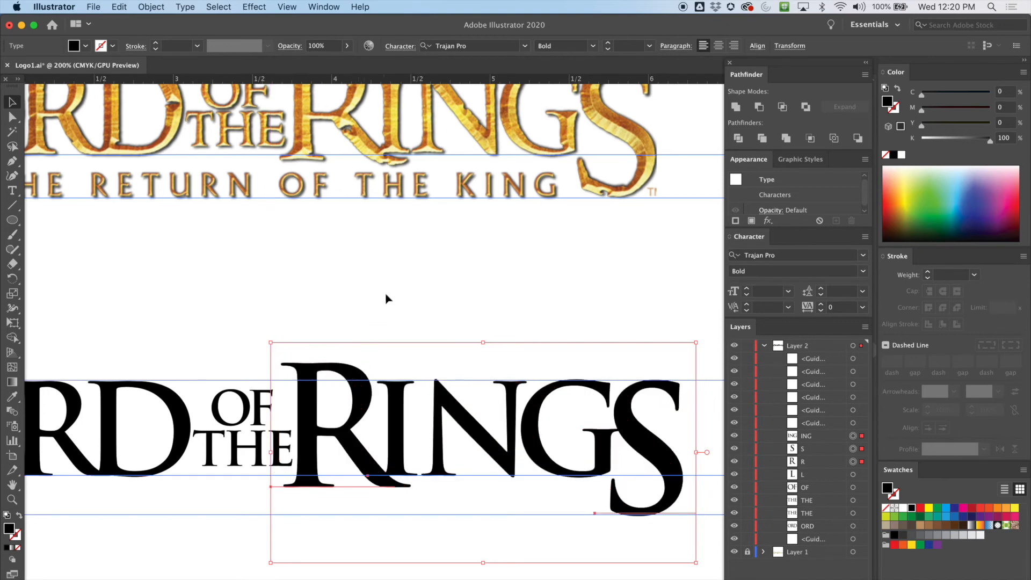
drag(355, 370, 358, 371)
click(377, 315)
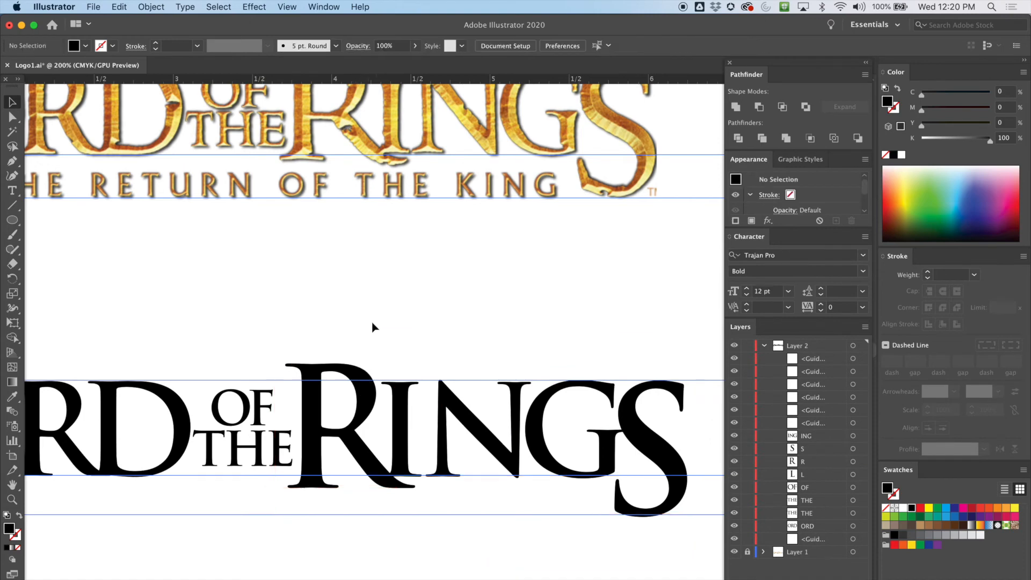
- Nudge the large "R" of "RINGS" slightly up and scale it down from its upper corner to 72.148 pt
click(313, 476)
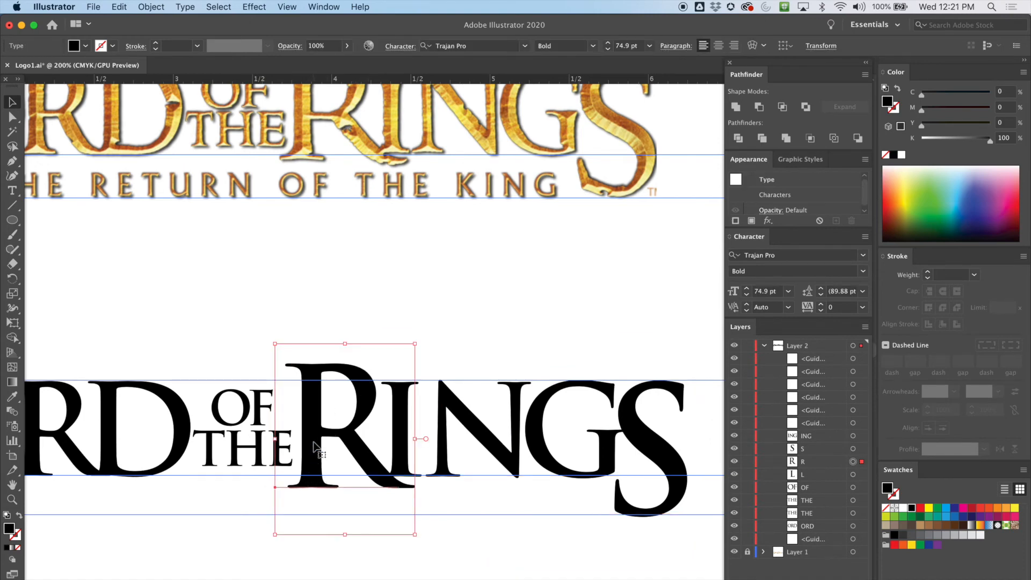
key(Up)
key(Up)
key(Down)
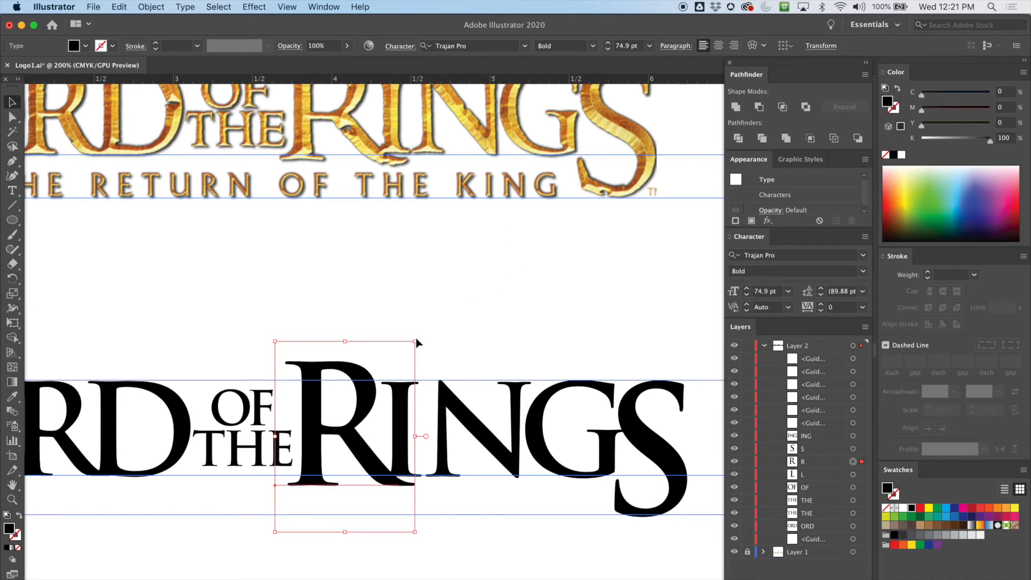
drag(414, 342, 411, 348)
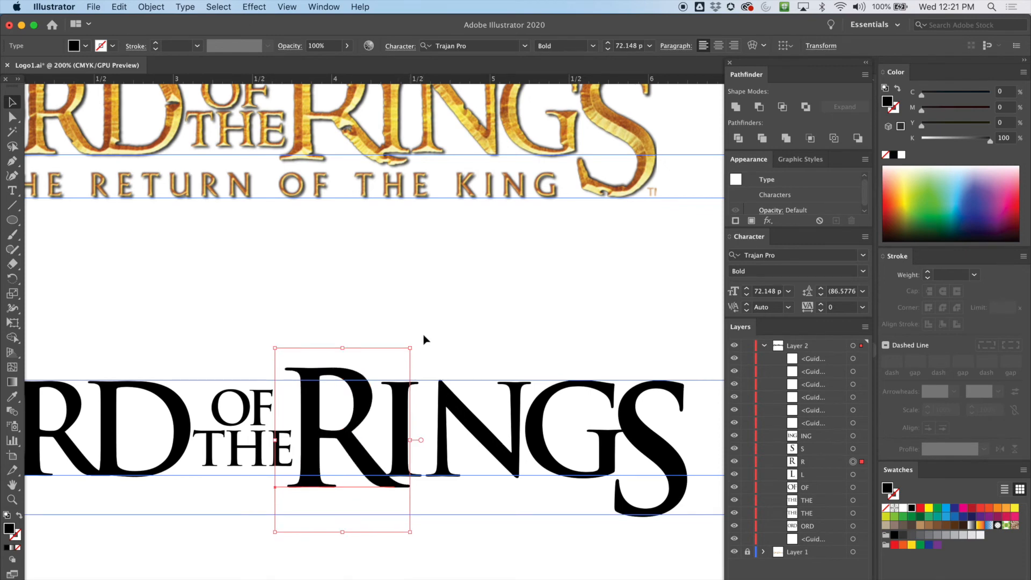
click(424, 340)
- Nudge "ING" and "S" together slightly left toward the leg of the "R"
drag(609, 377, 446, 400)
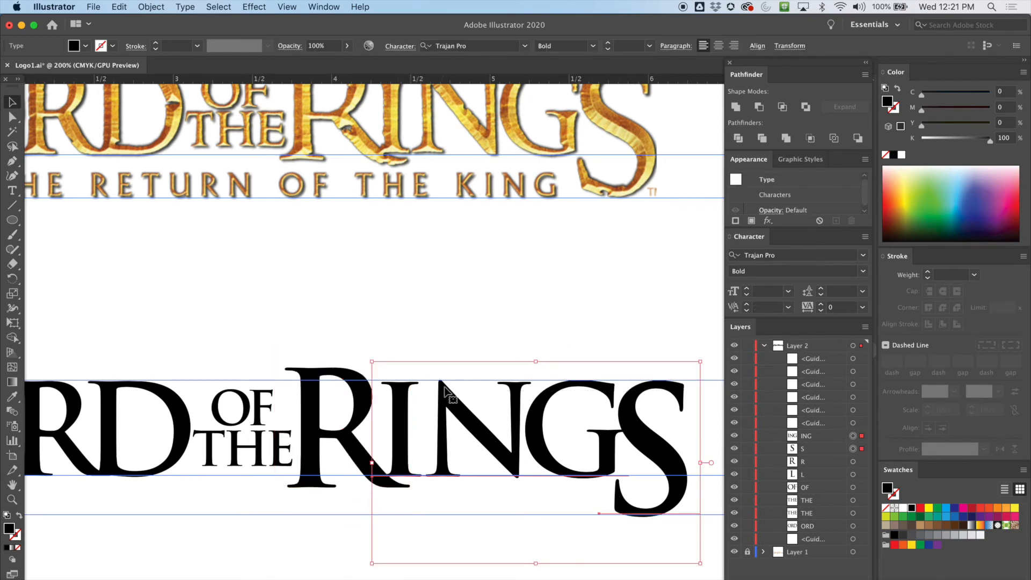
key(Left)
key(Left)
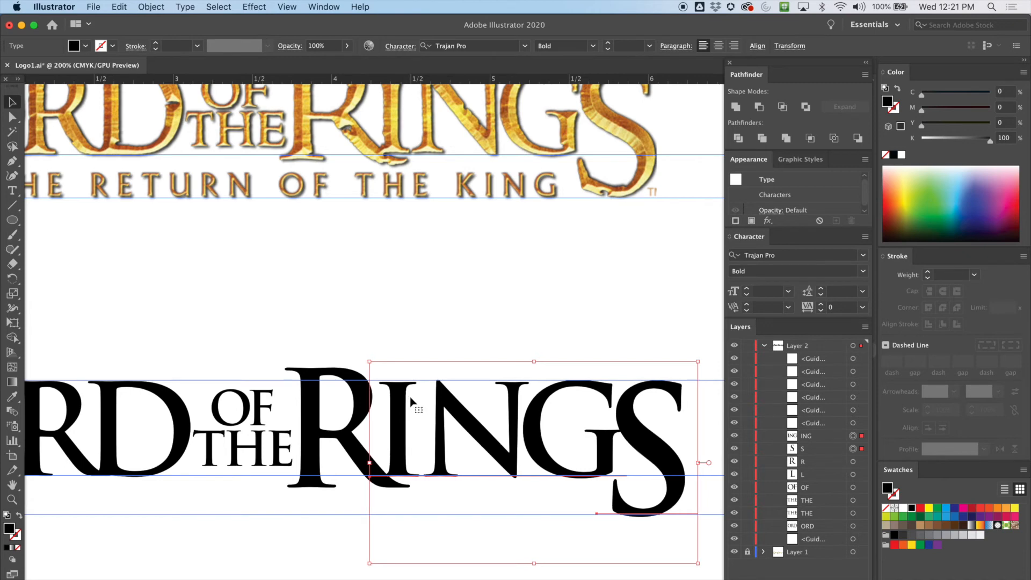
click(372, 325)
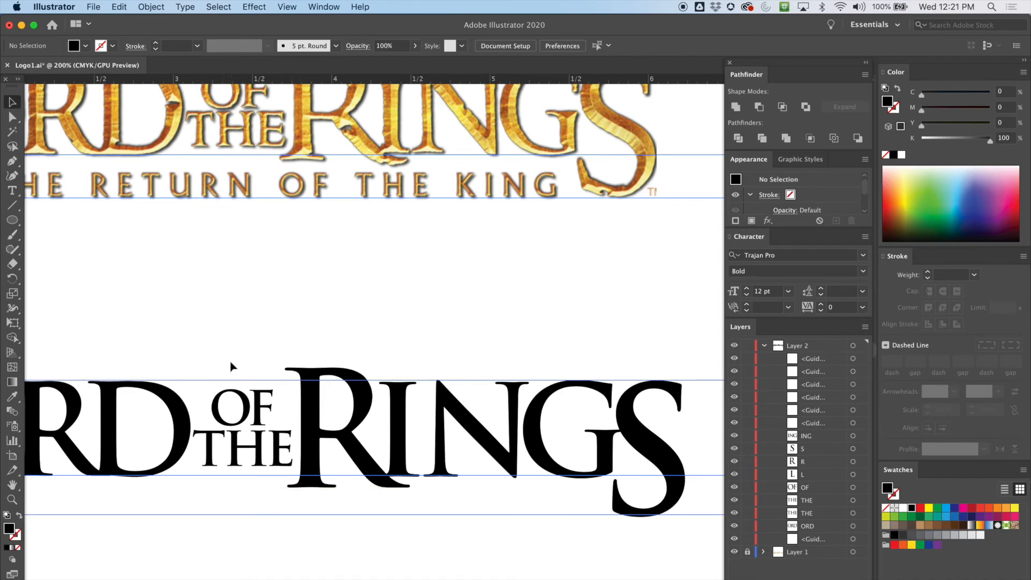
- Scale the stacked "OF" and "THE" down slightly and shift them a little lower between "LORD" and "RINGS"
drag(232, 360, 239, 463)
mouse_move(295, 385)
mouse_down()
mouse_move(302, 379)
mouse_move(290, 388)
mouse_up()
drag(257, 419, 257, 423)
click(283, 307)
- Move the "R", "ING" and "S" together slightly left so "RINGS" sits tight against the stacked "THE"
drag(327, 328, 634, 474)
drag(361, 394, 352, 389)
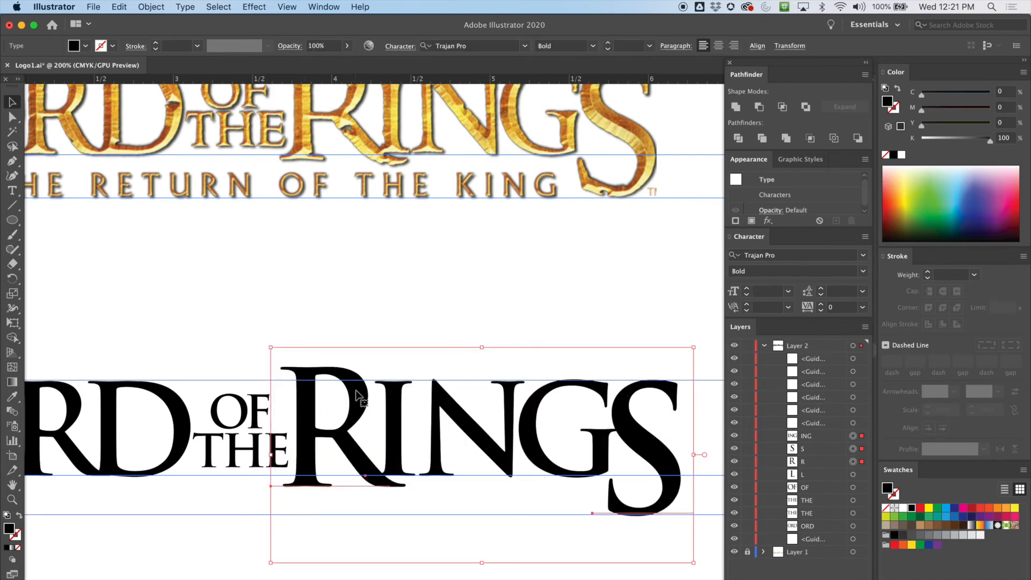
click(388, 306)
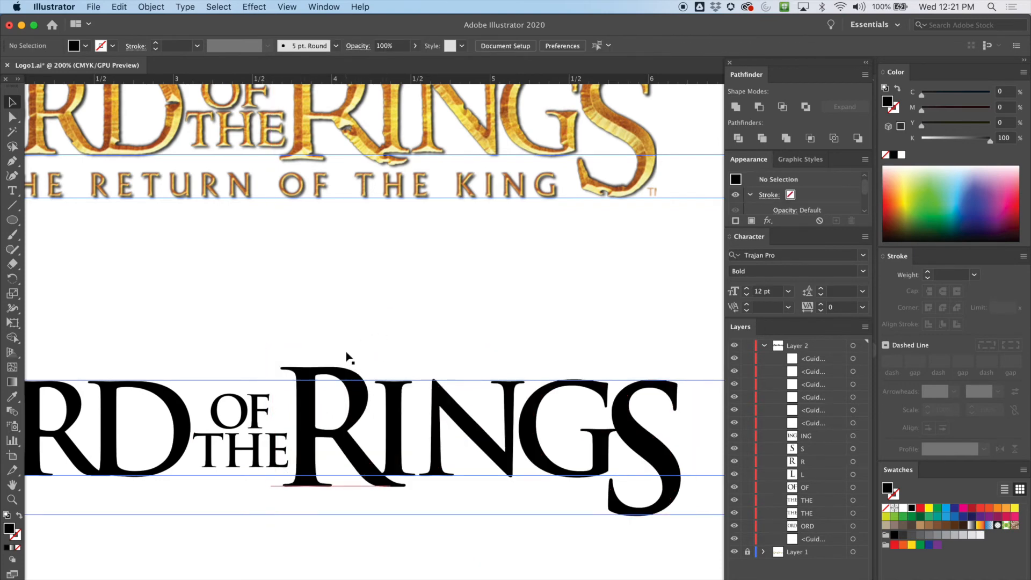
- Raise only the large "R" of "RINGS" slightly above its current baseline
drag(341, 375, 341, 369)
click(329, 317)
drag(322, 306, 549, 428)
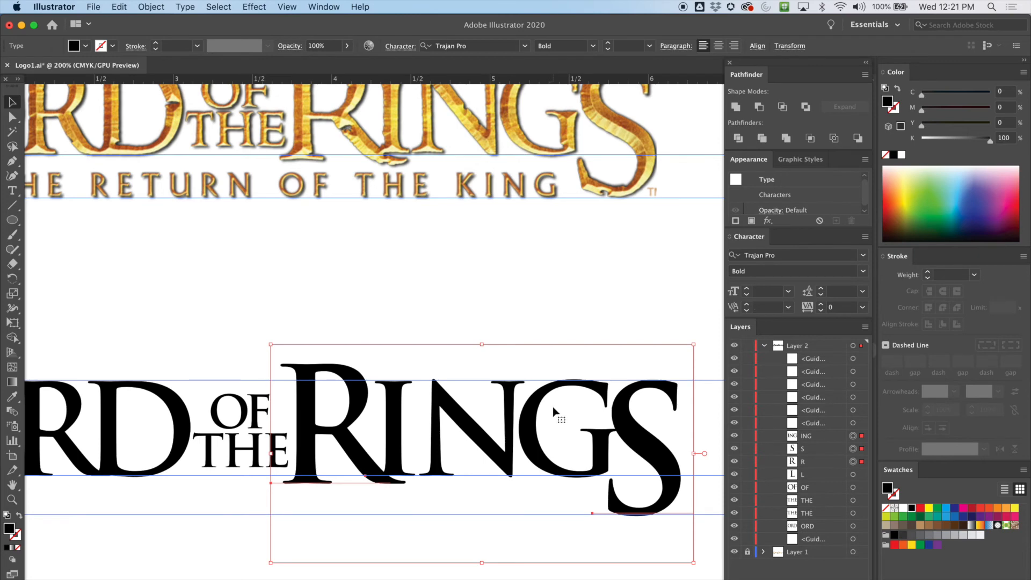
click(428, 332)
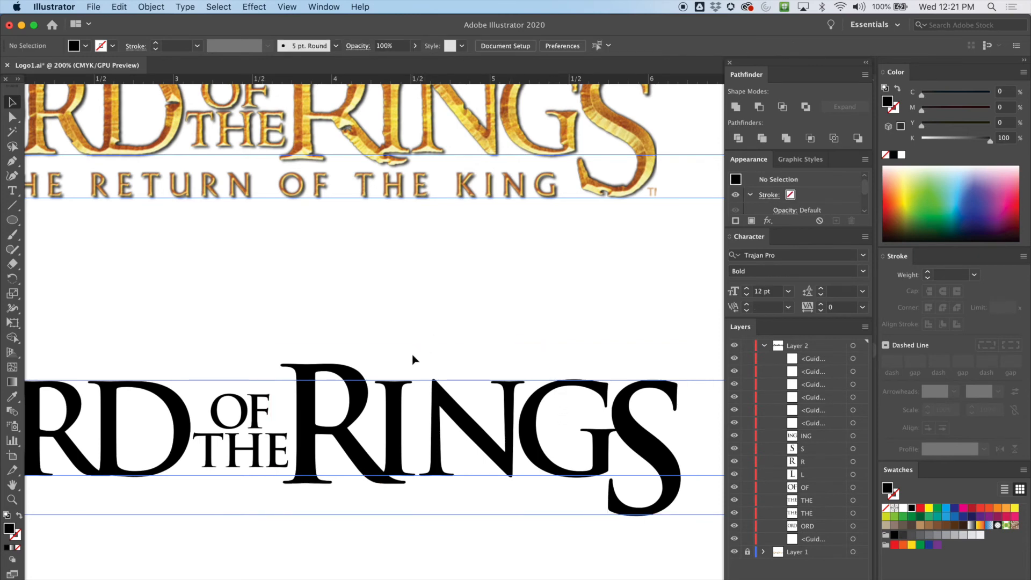
- Duplicate the small "THE" above "LORD" and place the copy beneath "ORD", beside the foot of the "L"
key(super+minus)
key(super+minus)
drag(313, 508, 397, 477)
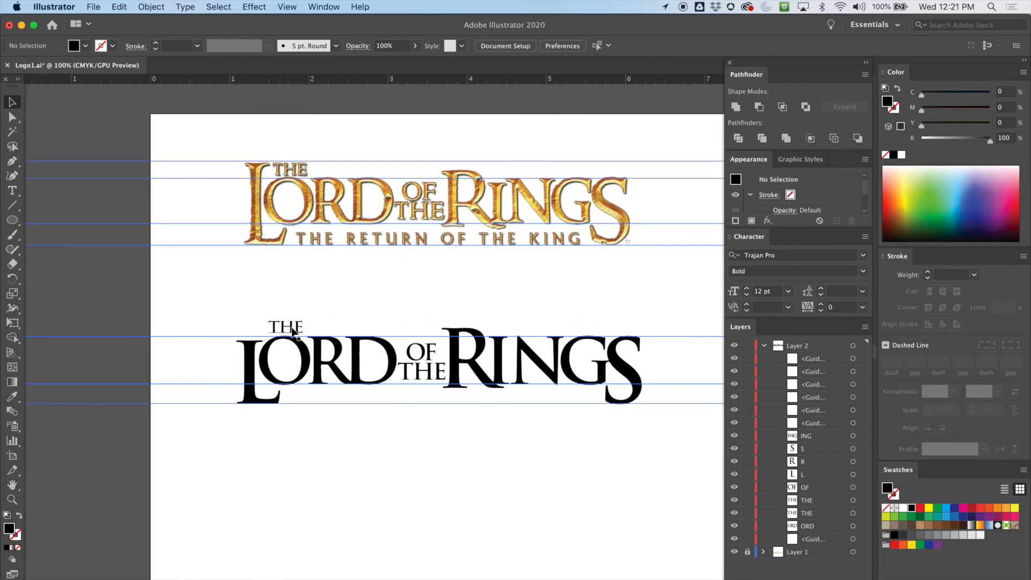
click(293, 329)
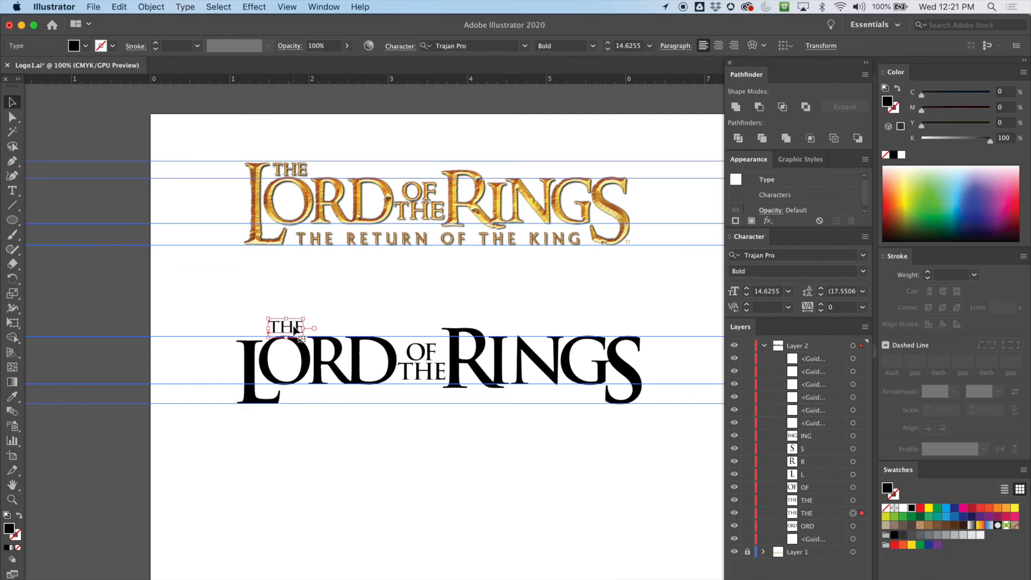
drag(295, 327, 318, 404)
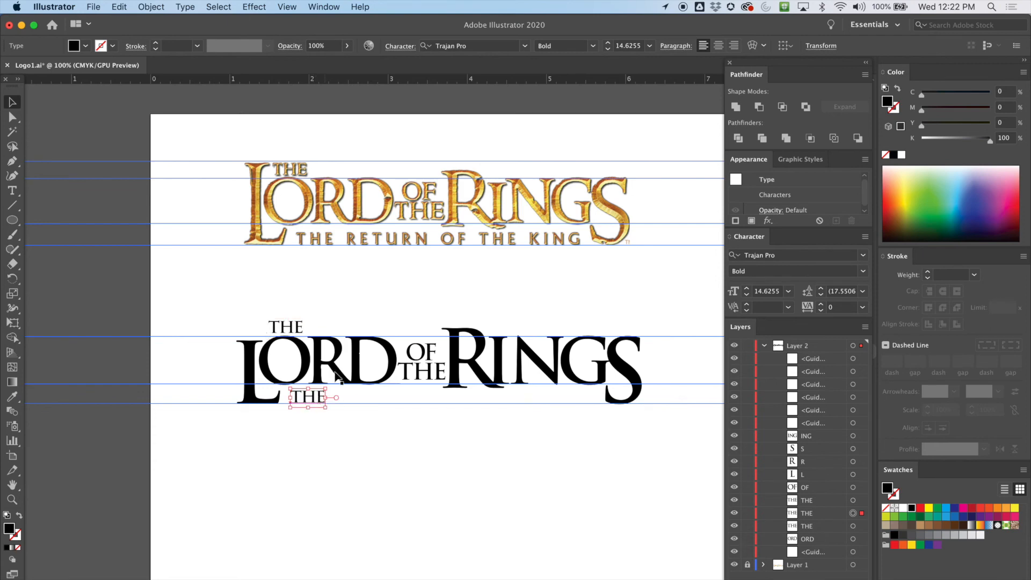
- Extend the copied "THE" under "LORD" into the subtitle "THE RETURN OF THE KING"
key(super+equal)
key(super+equal)
scroll(468, 317, up, 5)
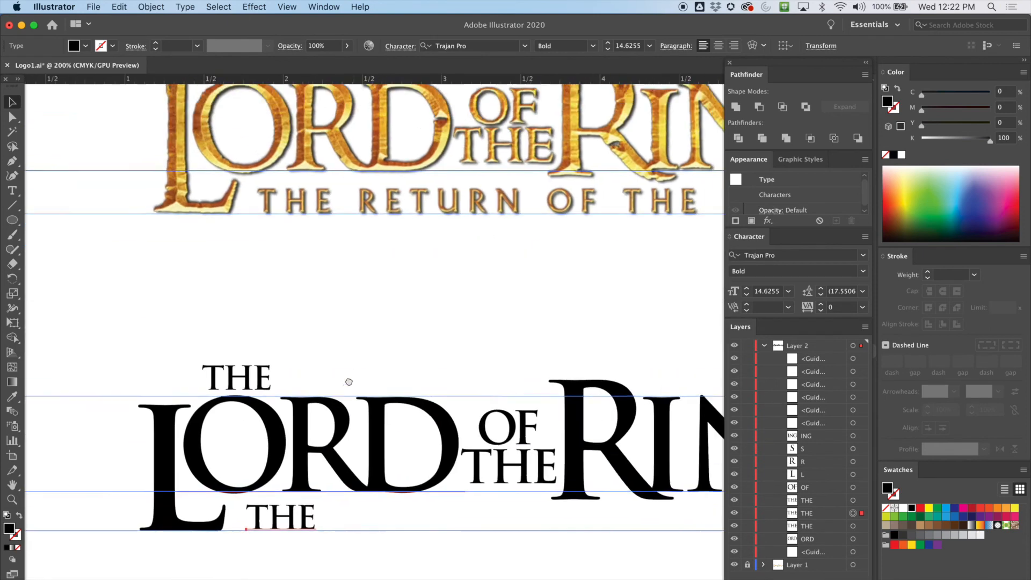
click(12, 190)
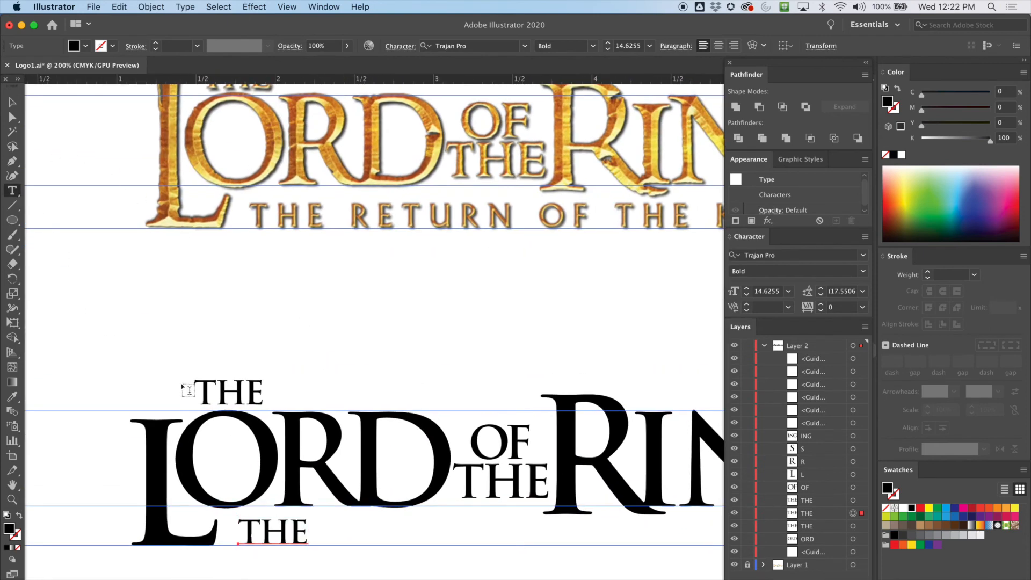
click(307, 532)
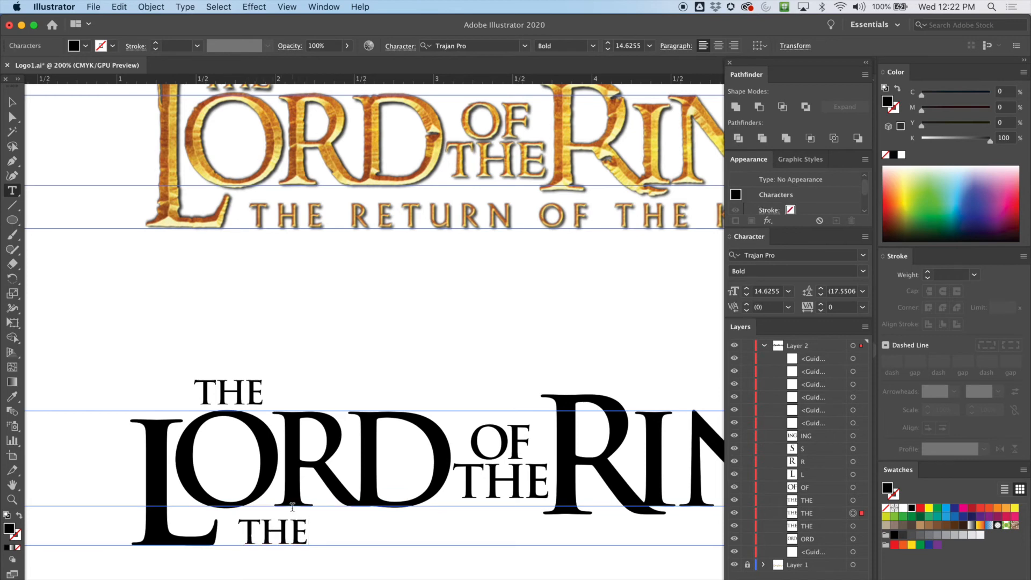
text(RETUR)
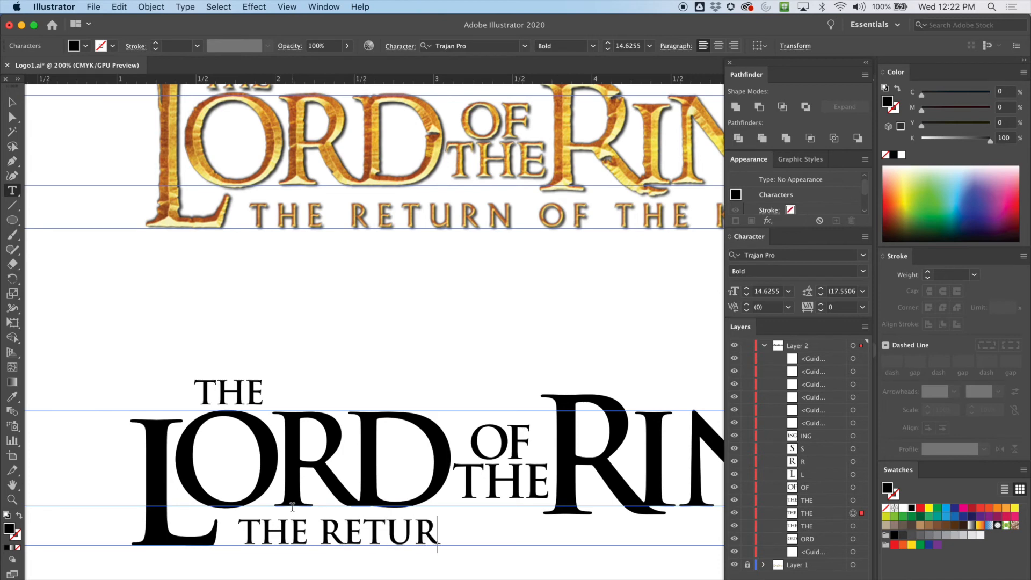
text(N OF TH)
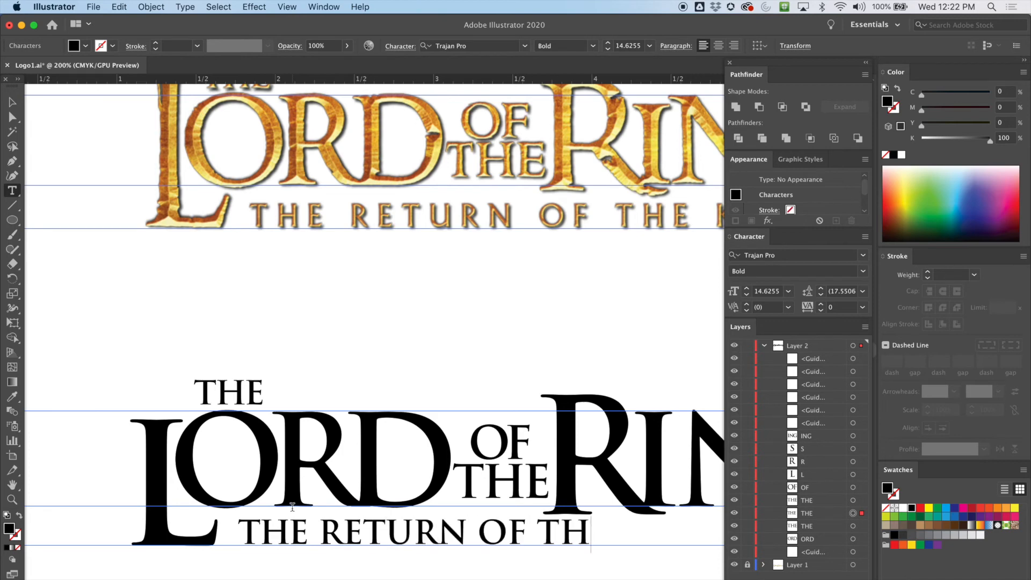
text(E KING)
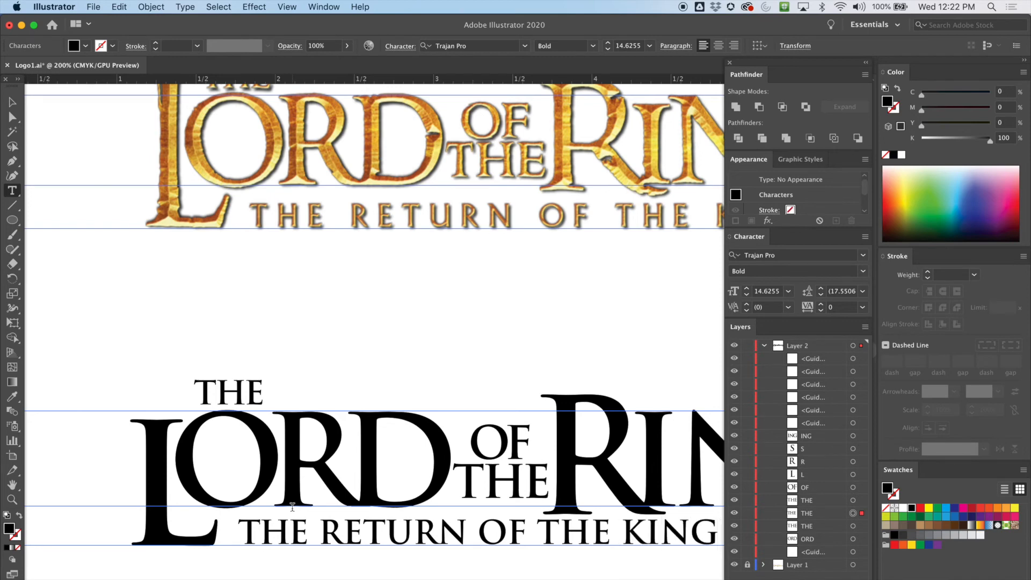
- Reduce the font size of the whole subtitle "THE RETURN OF THE KING" to 13 pt
key(super+minus)
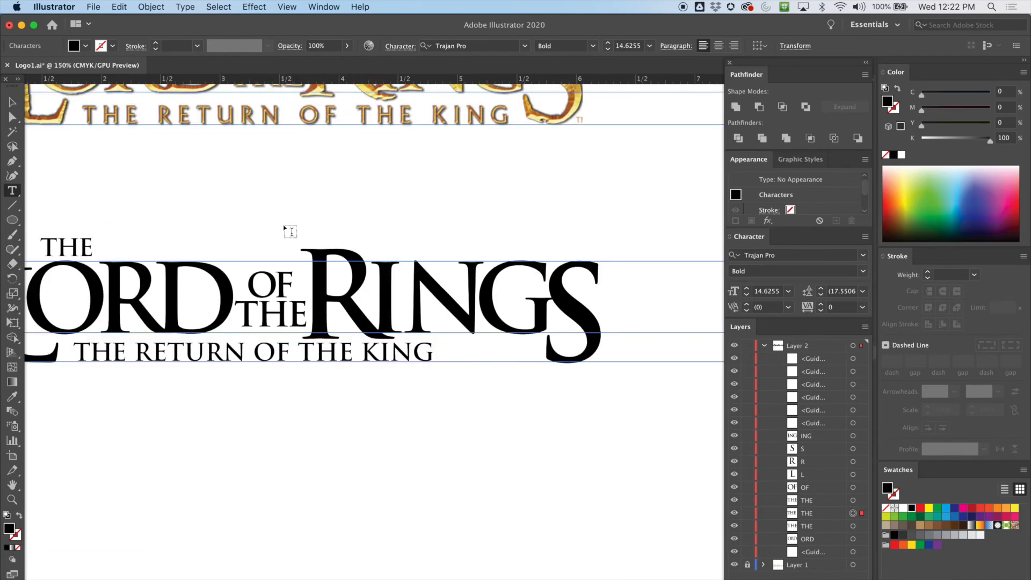
click(12, 102)
click(137, 188)
drag(140, 185, 251, 272)
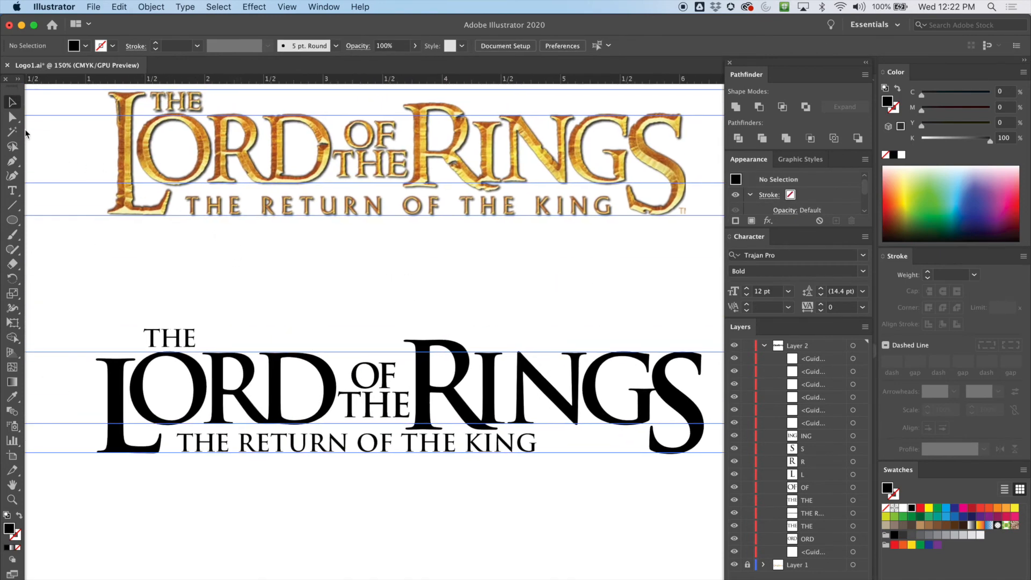
click(12, 195)
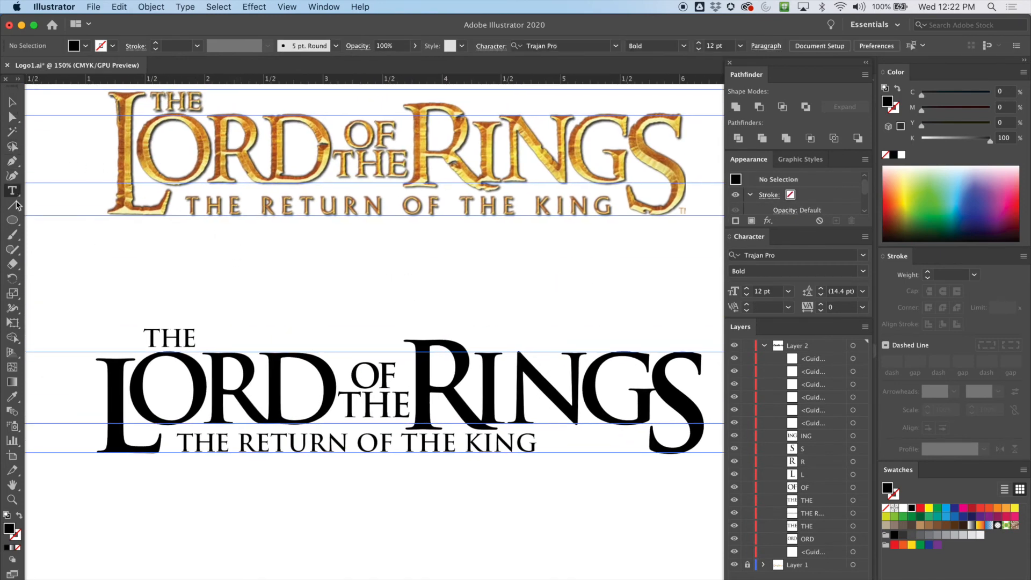
triple_click(186, 447)
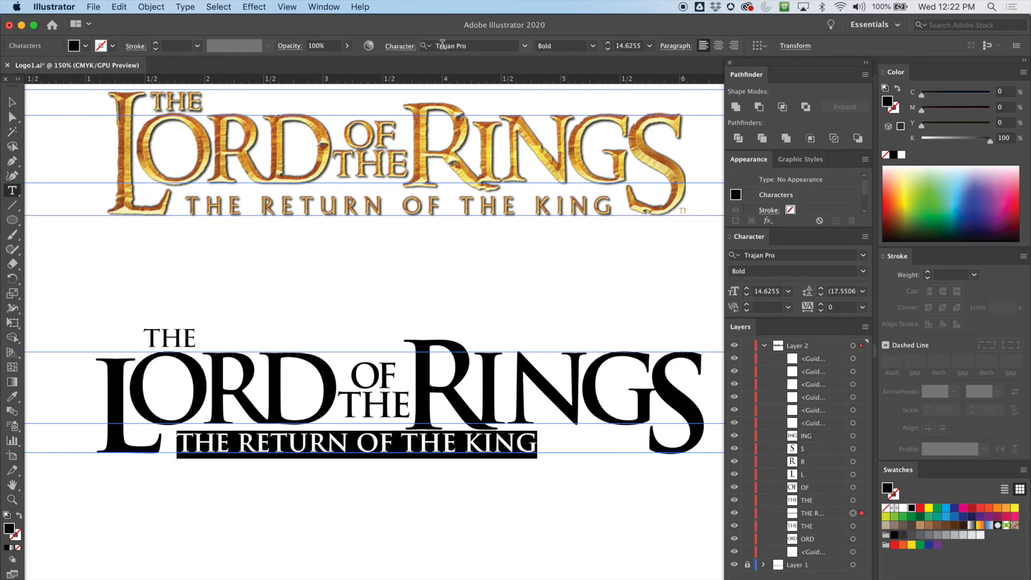
click(608, 49)
click(608, 48)
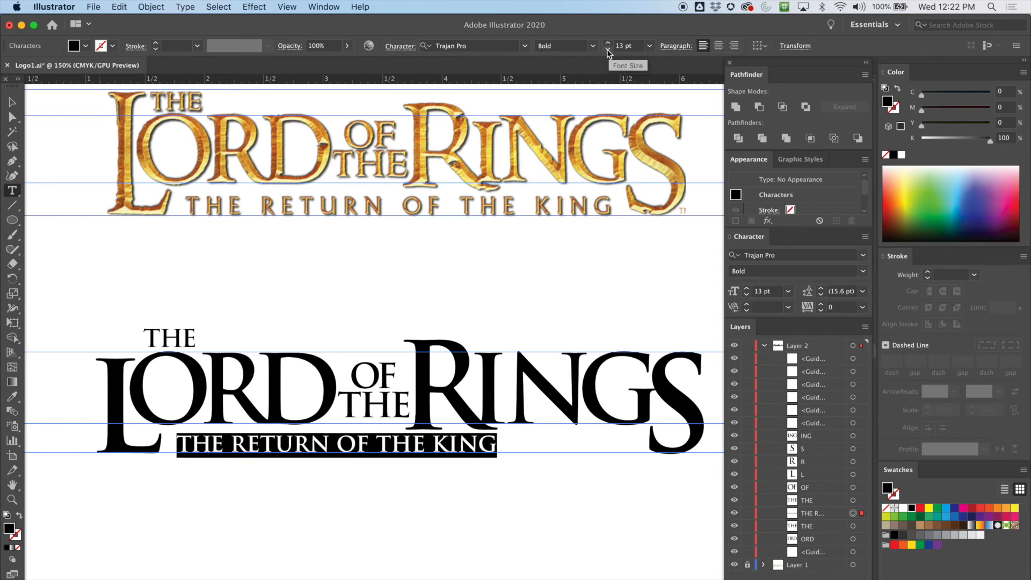
click(12, 102)
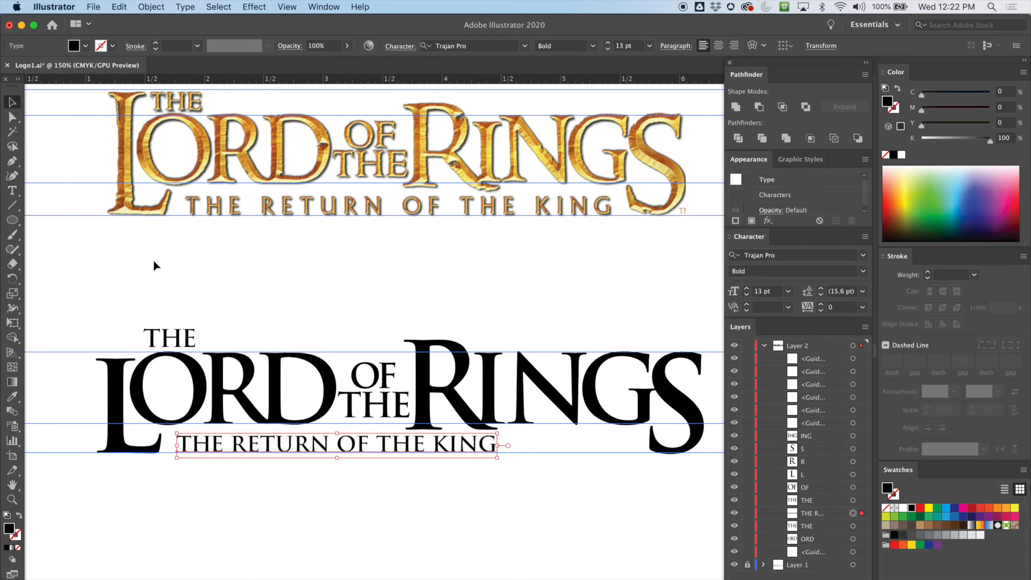
click(226, 492)
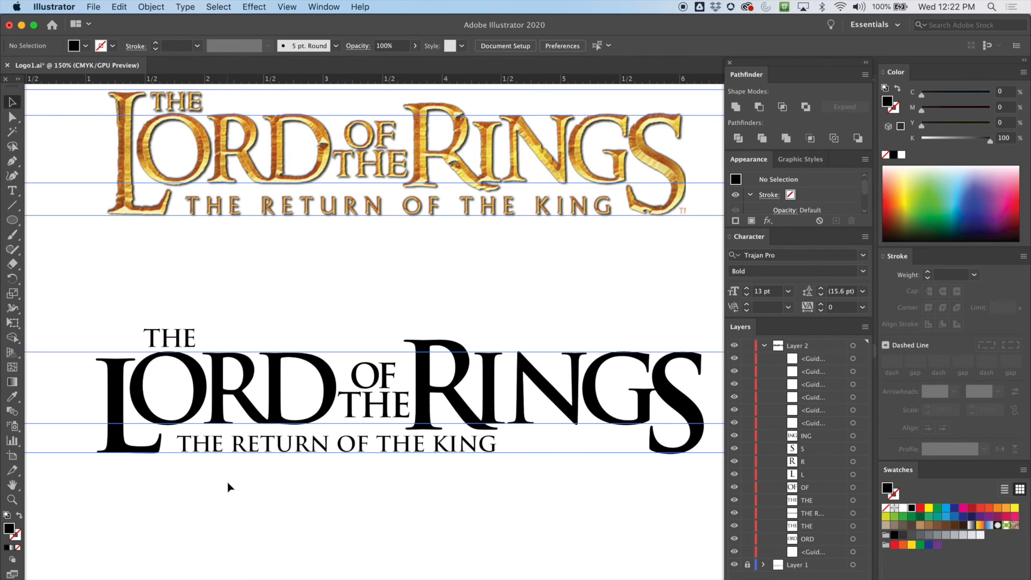
- Set the tracking of all the "THE RETURN OF THE KING" subtitle text to 119
click(321, 450)
click(12, 191)
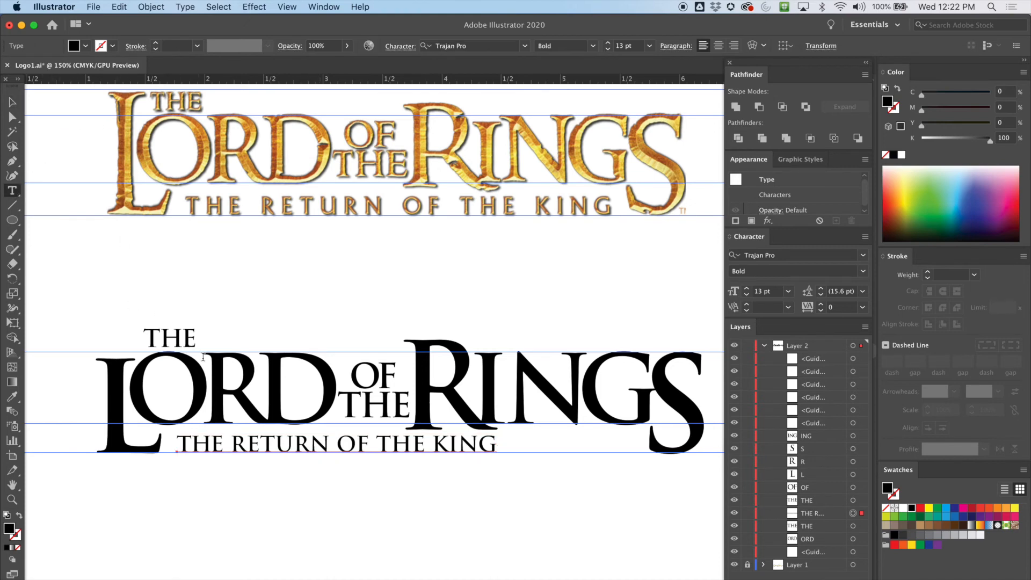
triple_click(190, 448)
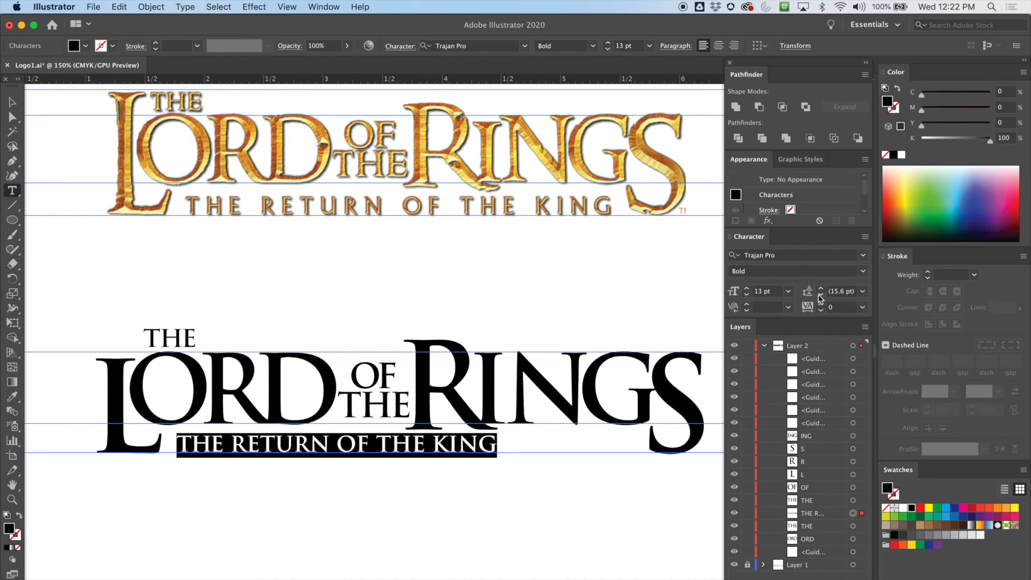
drag(823, 306, 822, 307)
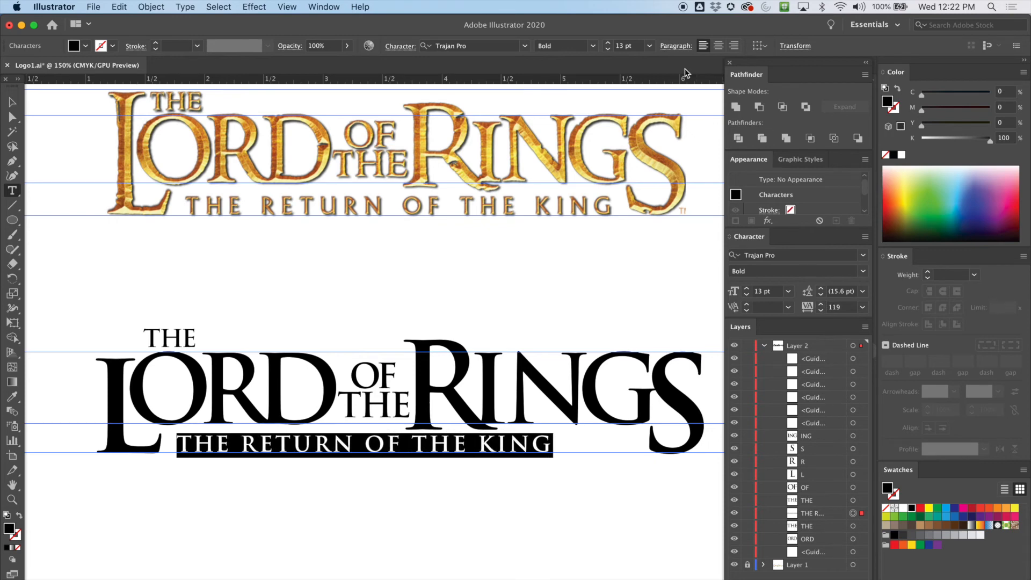
- Set the whole "THE RETURN OF THE KING" subtitle to 12 pt with tracking 220, and shift it slightly right
click(608, 48)
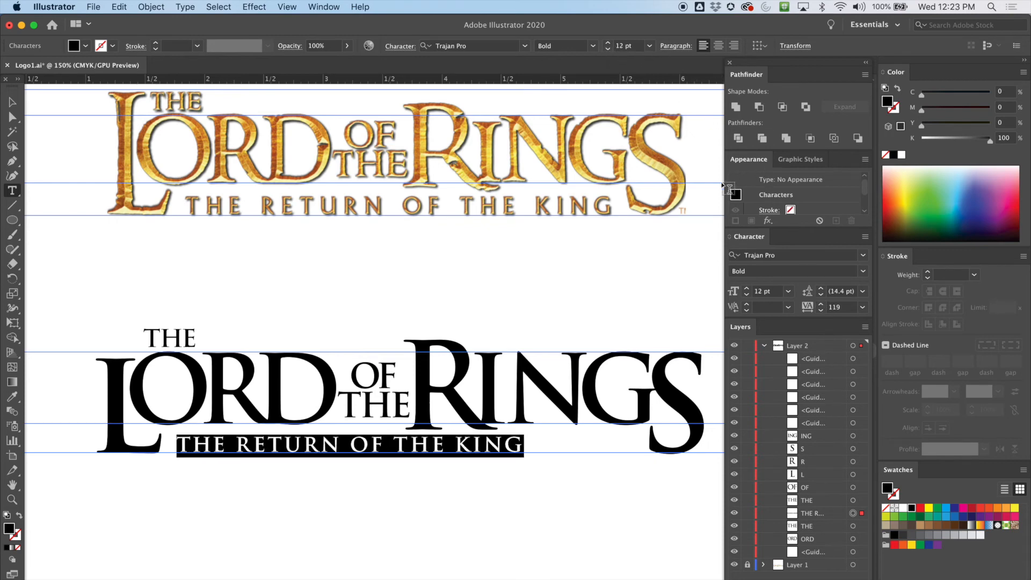
drag(823, 309, 822, 309)
click(12, 102)
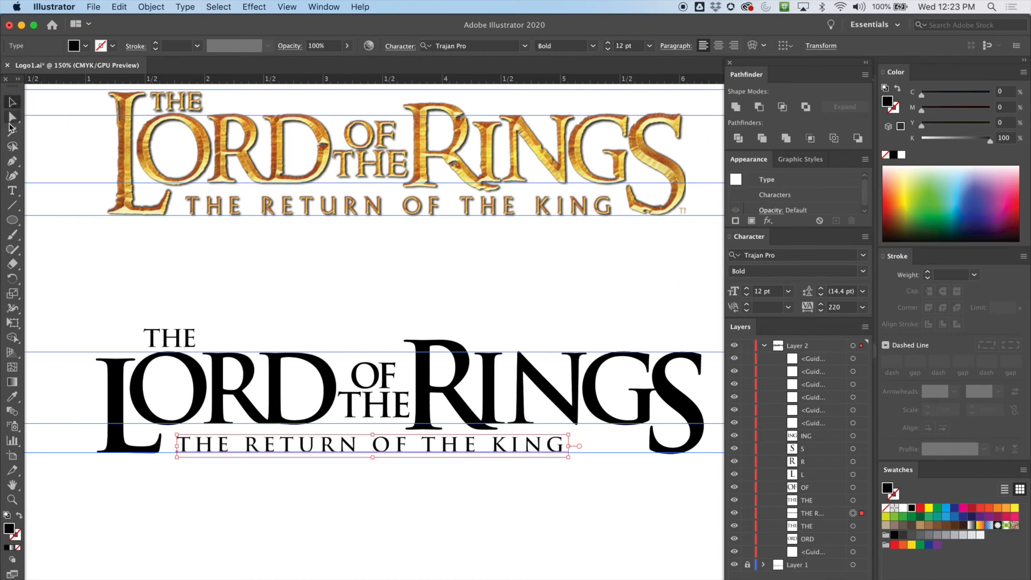
drag(226, 449, 246, 447)
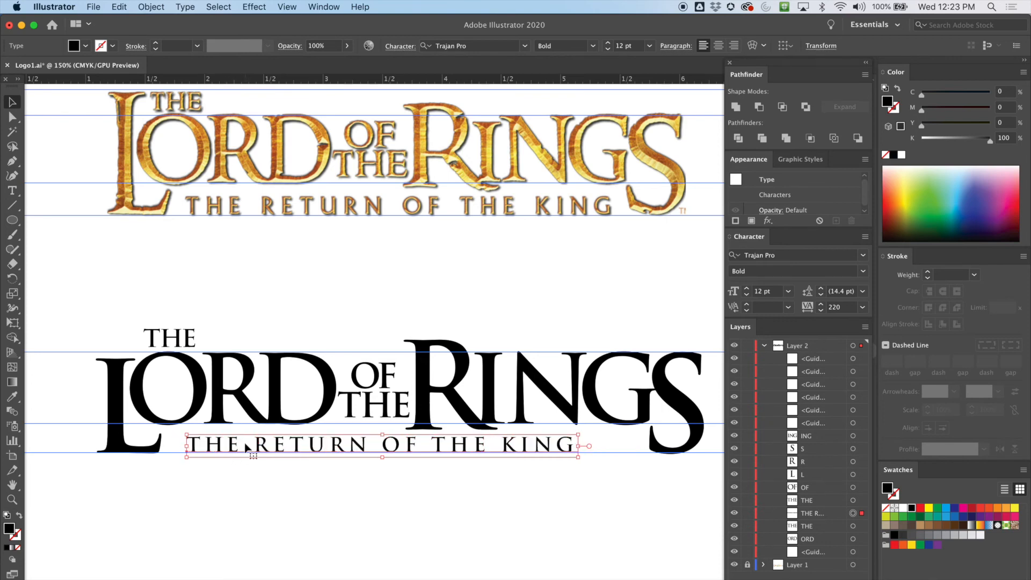
- Widen the tracking of the whole subtitle until "KING" ends just short of the large "S"
click(11, 190)
double_click(198, 445)
click(204, 446)
drag(190, 441, 597, 446)
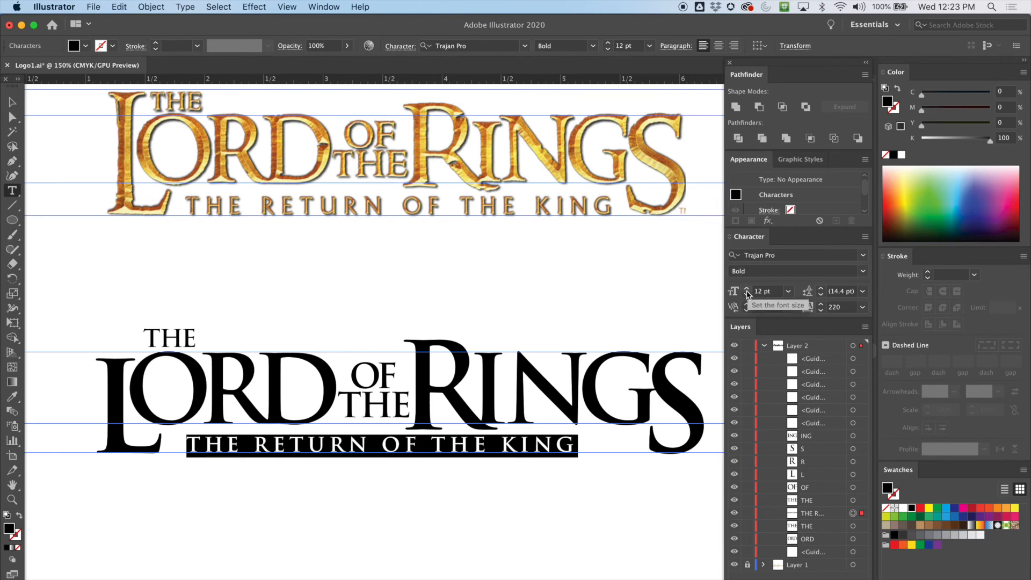
click(821, 304)
click(821, 305)
click(821, 304)
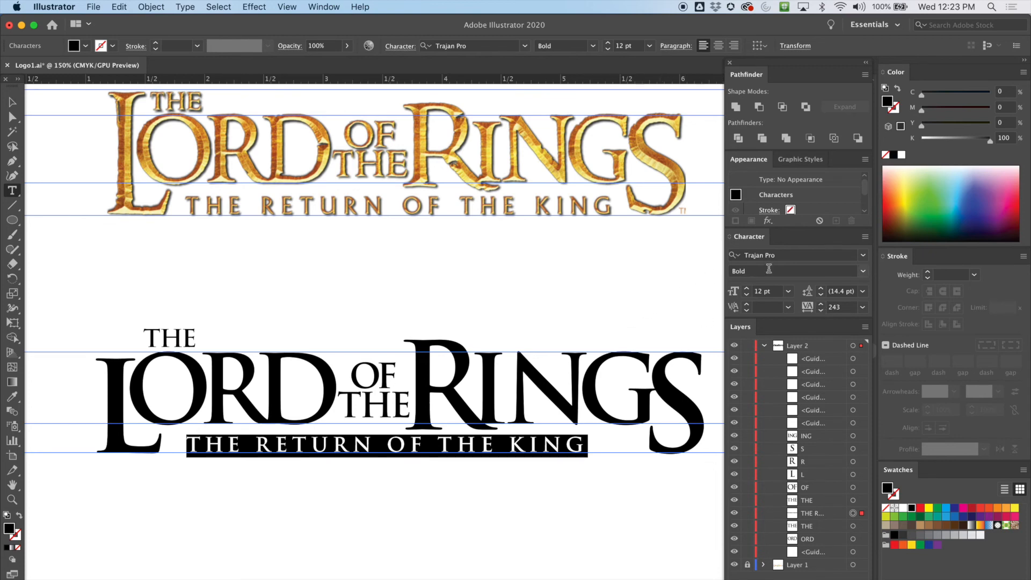
drag(820, 305, 822, 307)
click(821, 305)
click(821, 305)
click(821, 305)
click(821, 305)
click(574, 436)
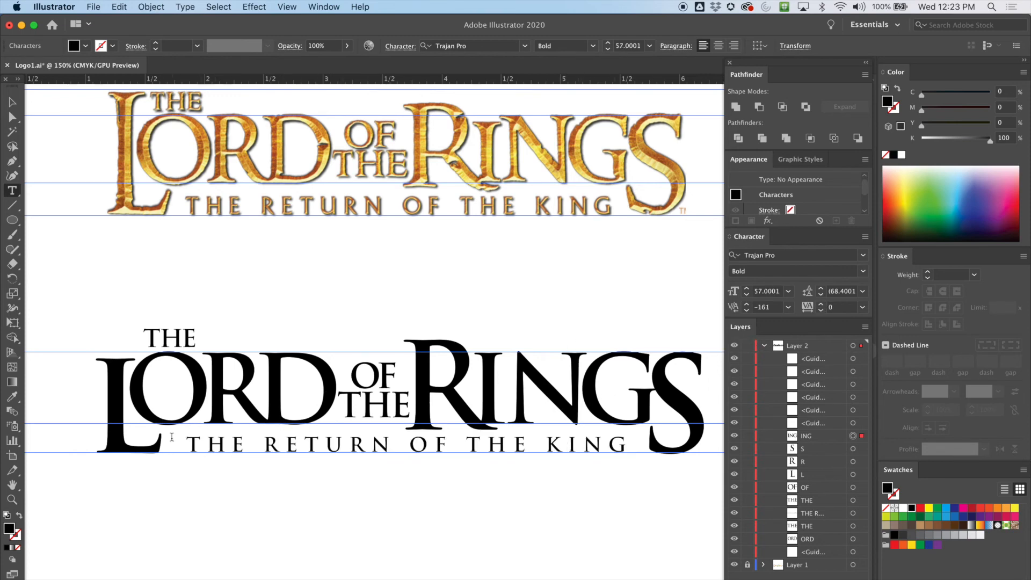
- Tighten the whole subtitle's tracking to 304 and nudge the line slightly left beneath "LORD OF THE RINGS"
drag(215, 439, 423, 436)
click(606, 448)
click(419, 443)
triple_click(419, 443)
click(820, 310)
click(820, 310)
click(820, 310)
click(821, 311)
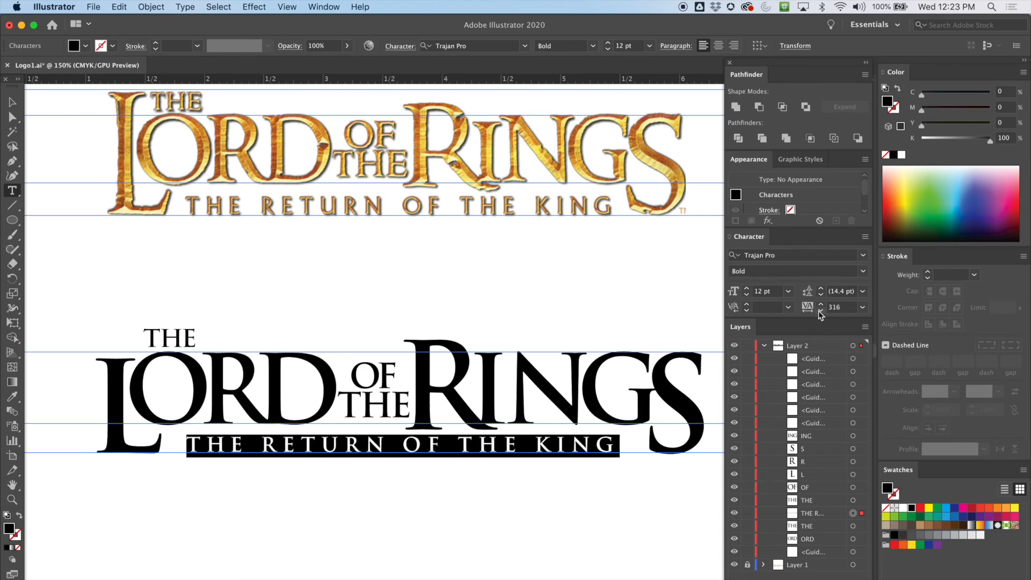
click(820, 311)
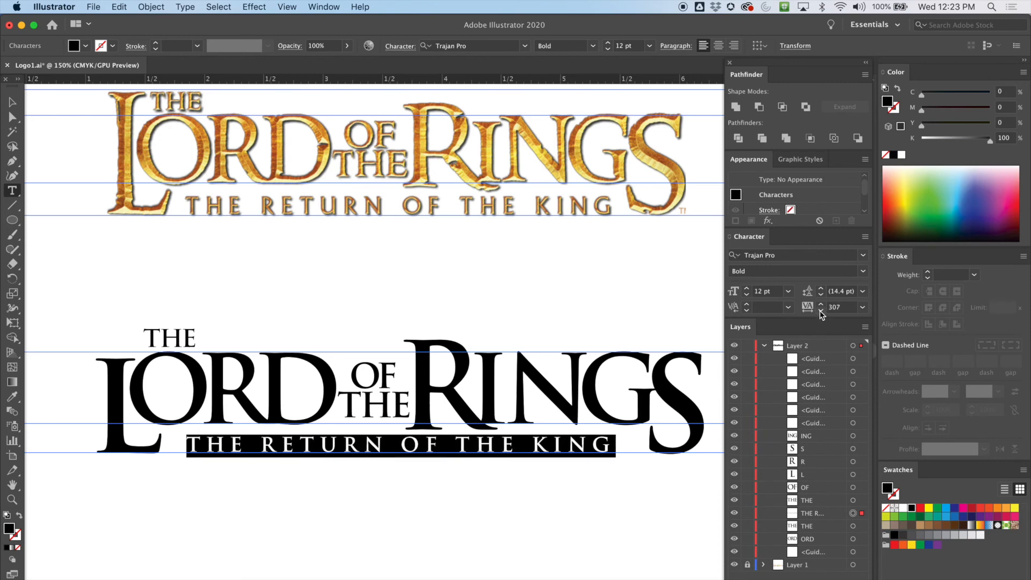
click(821, 311)
click(821, 311)
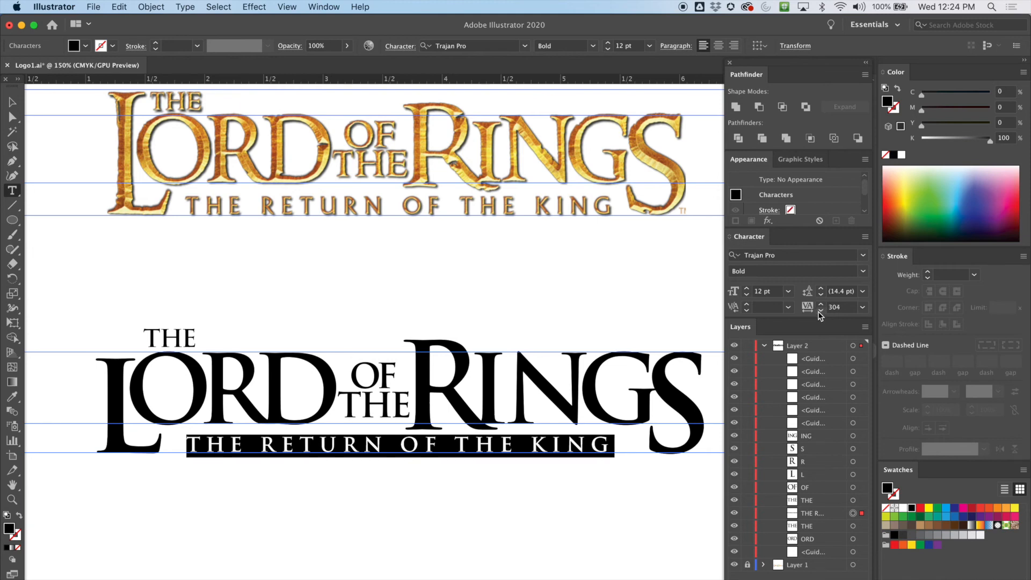
click(11, 103)
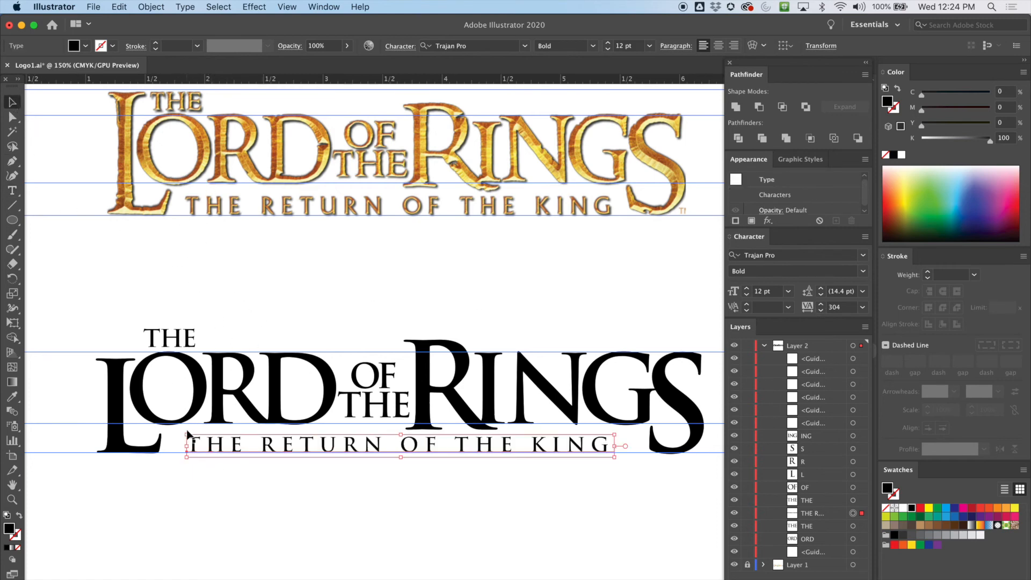
drag(213, 446, 213, 448)
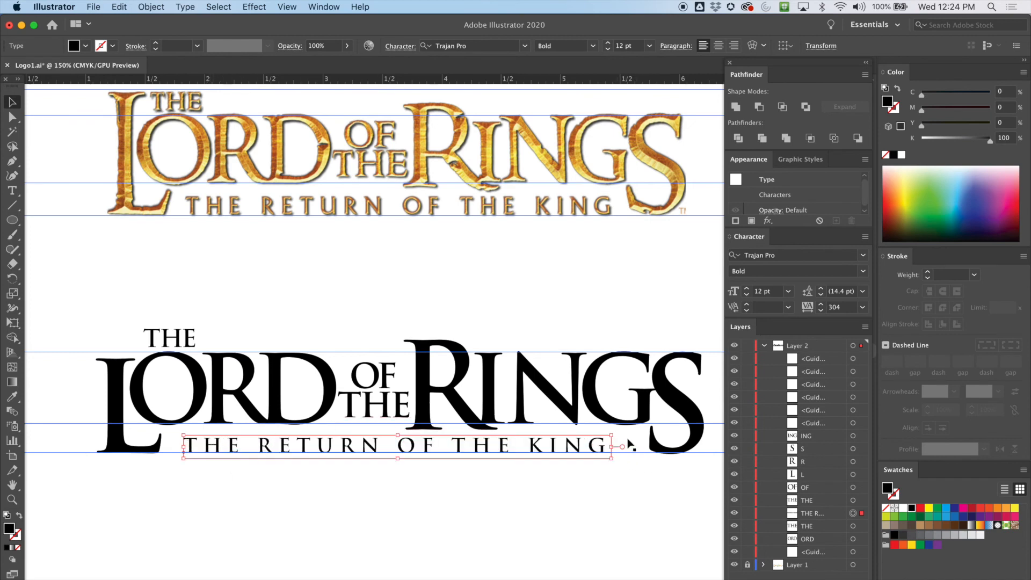
- Set the subtitle's kerning to 79 between "THE" and "RETURN" and to 75 between "RETURN" and "OF"
click(12, 190)
click(227, 438)
click(250, 447)
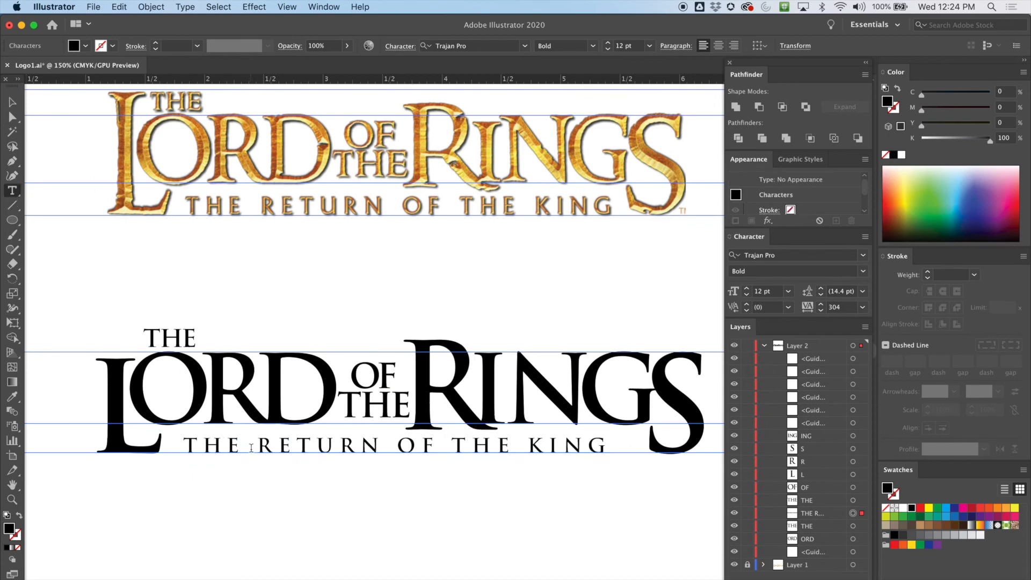
click(746, 305)
click(747, 305)
click(746, 305)
click(746, 305)
click(746, 305)
click(746, 305)
click(746, 305)
click(746, 305)
click(747, 305)
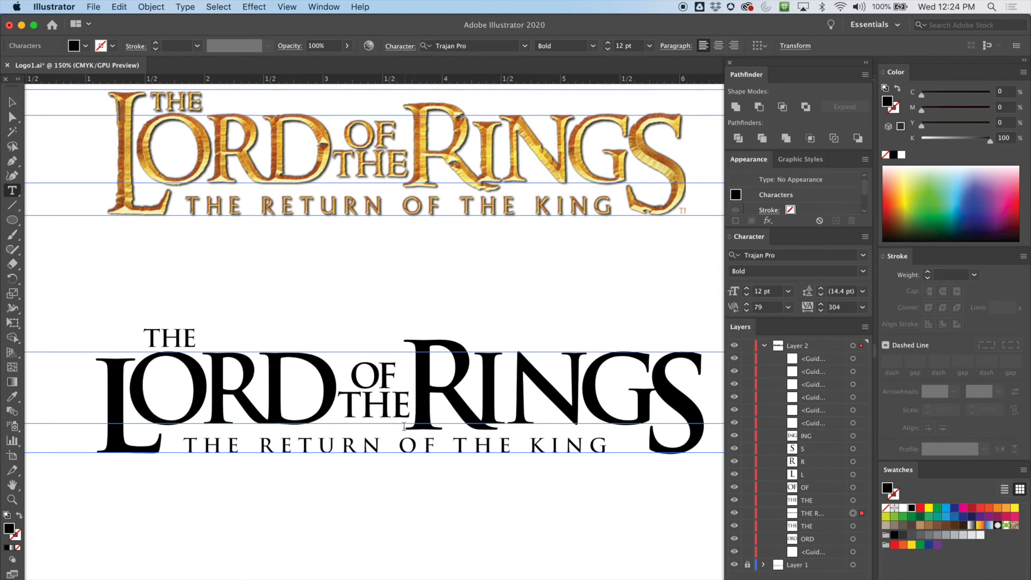
click(788, 307)
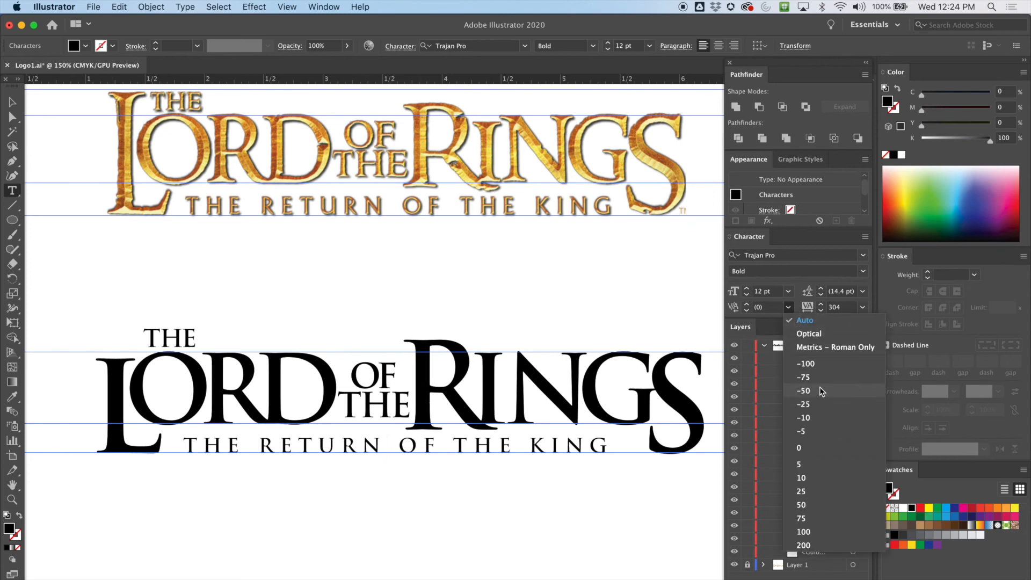
click(803, 518)
- Try a kerning of 75 before the second "THE" and before "KING" in the subtitle, and undo these changes
click(445, 446)
click(789, 308)
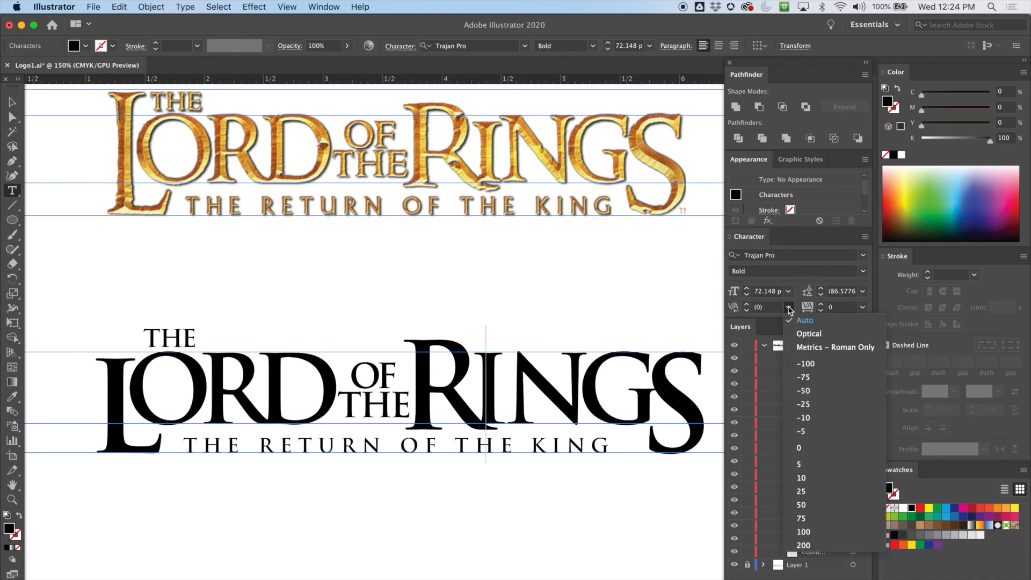
click(803, 518)
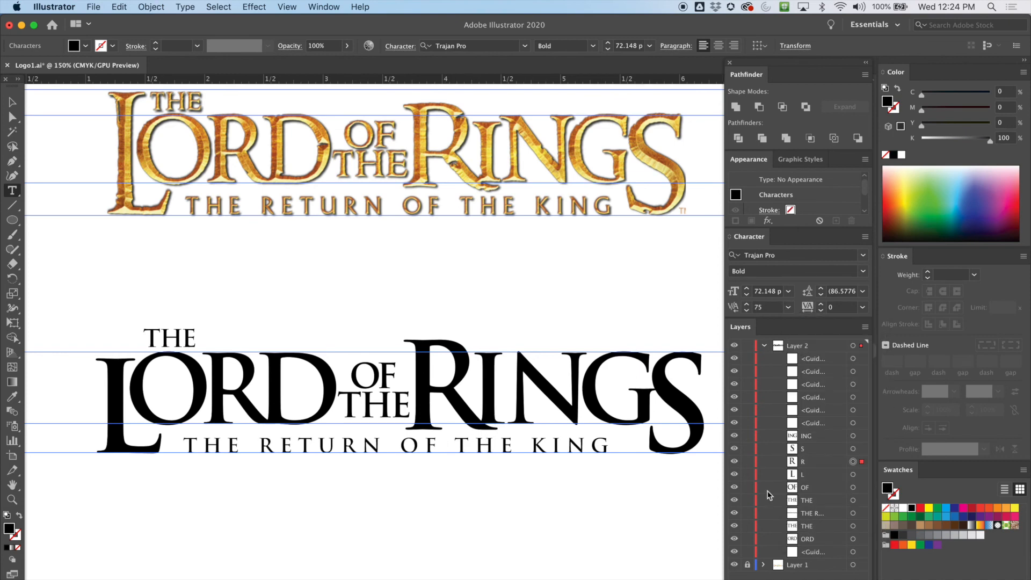
click(518, 443)
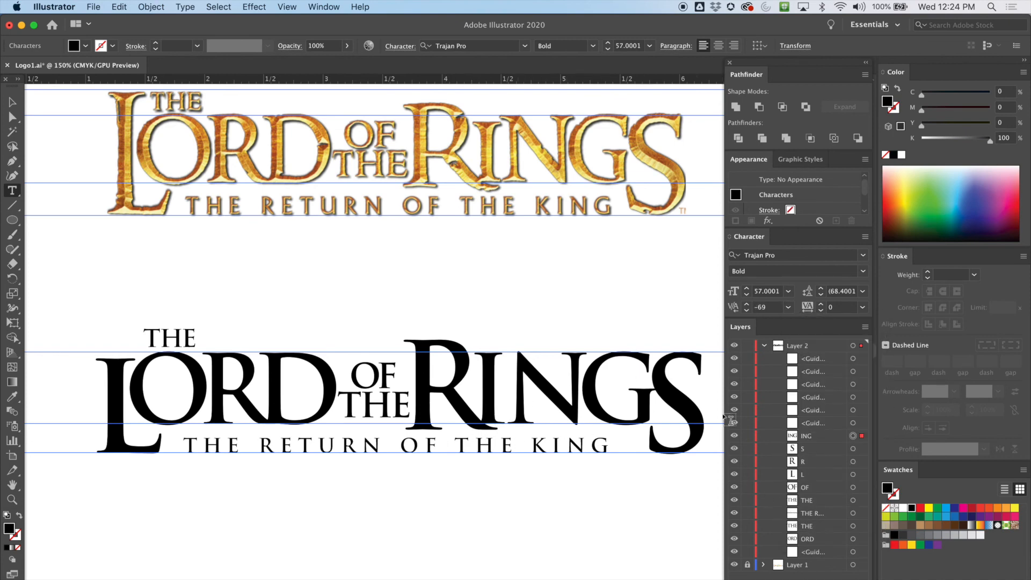
click(789, 308)
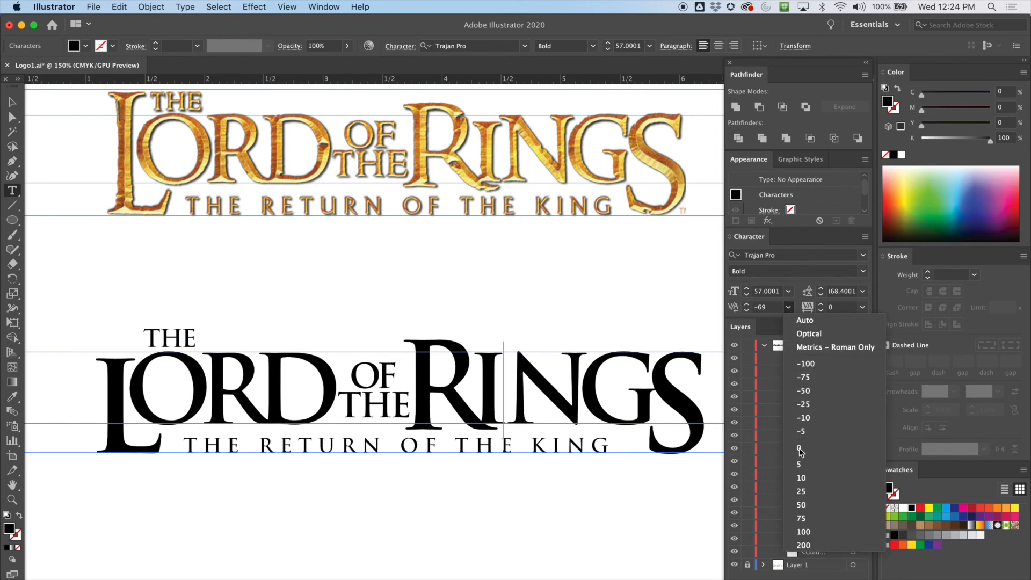
click(804, 518)
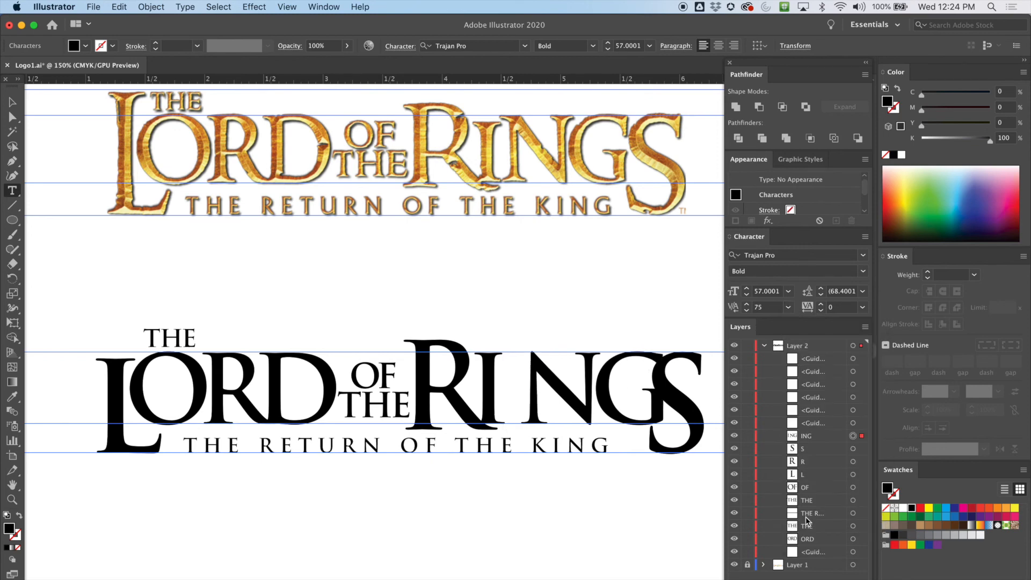
key(super+z)
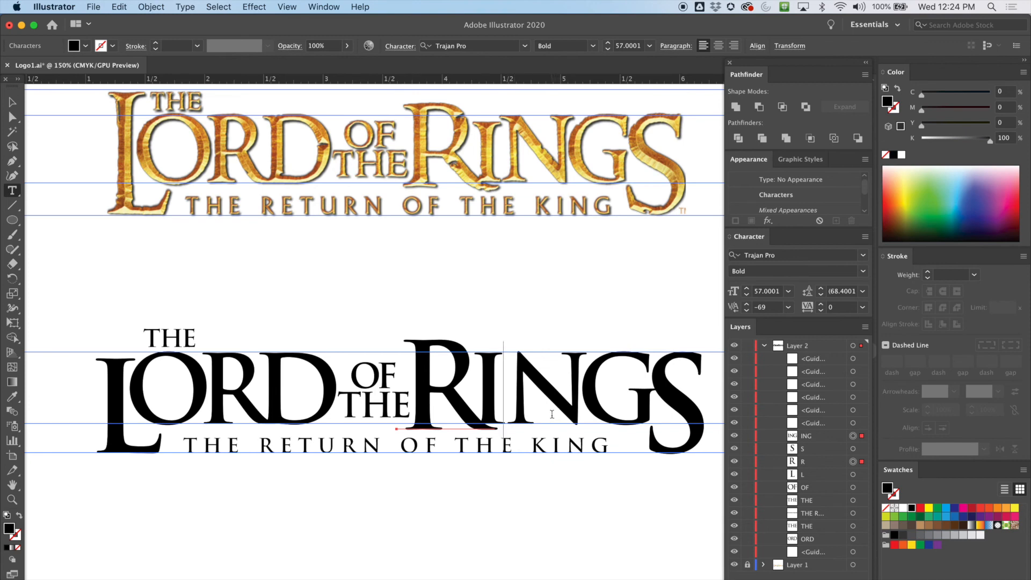
key(Escape)
key(super+z)
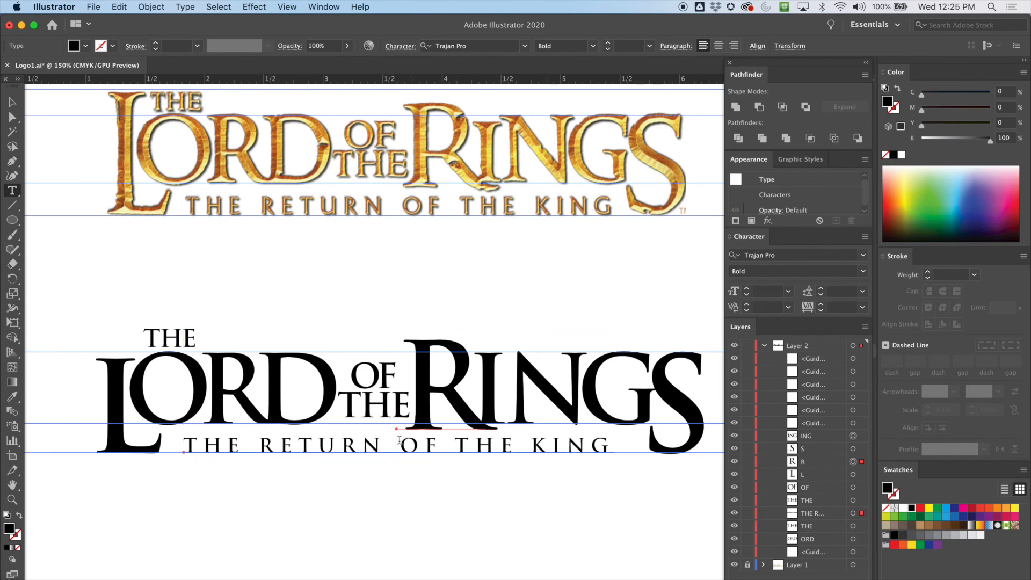
click(395, 442)
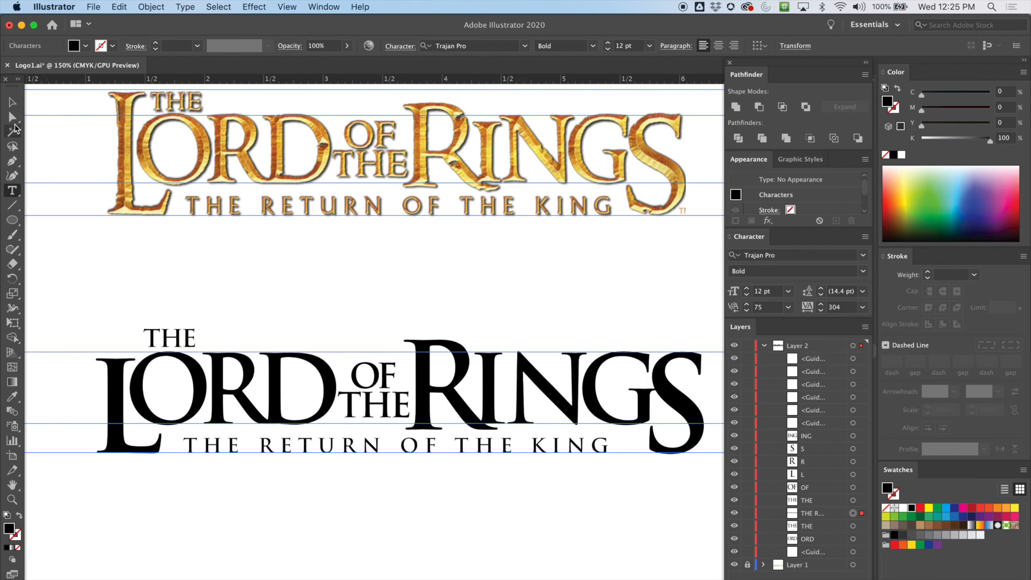
click(12, 117)
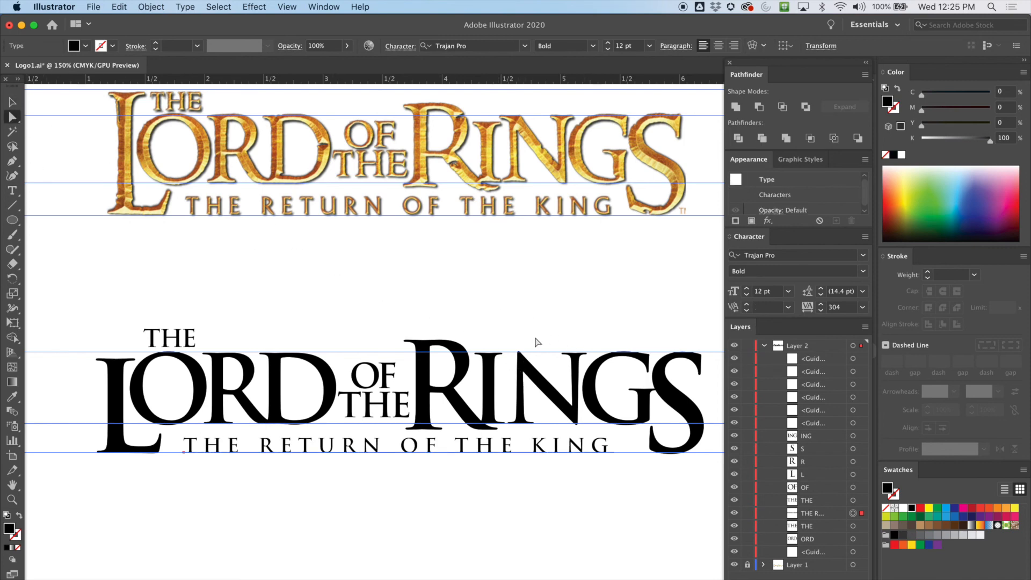
click(12, 103)
drag(524, 310, 682, 392)
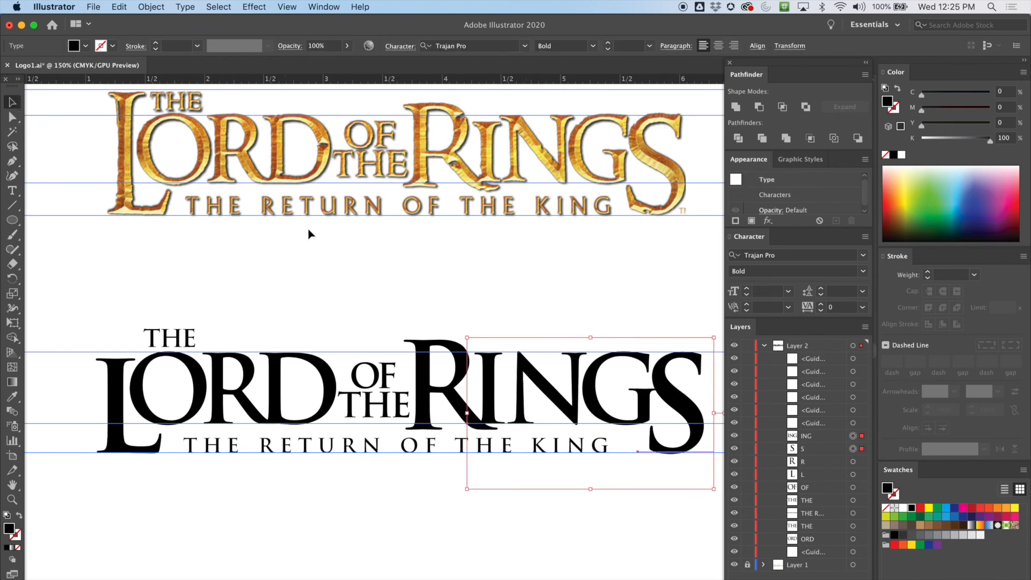
click(618, 310)
- Tighten the kerning between the "I" and "N" of "RINGS" to -87
click(12, 190)
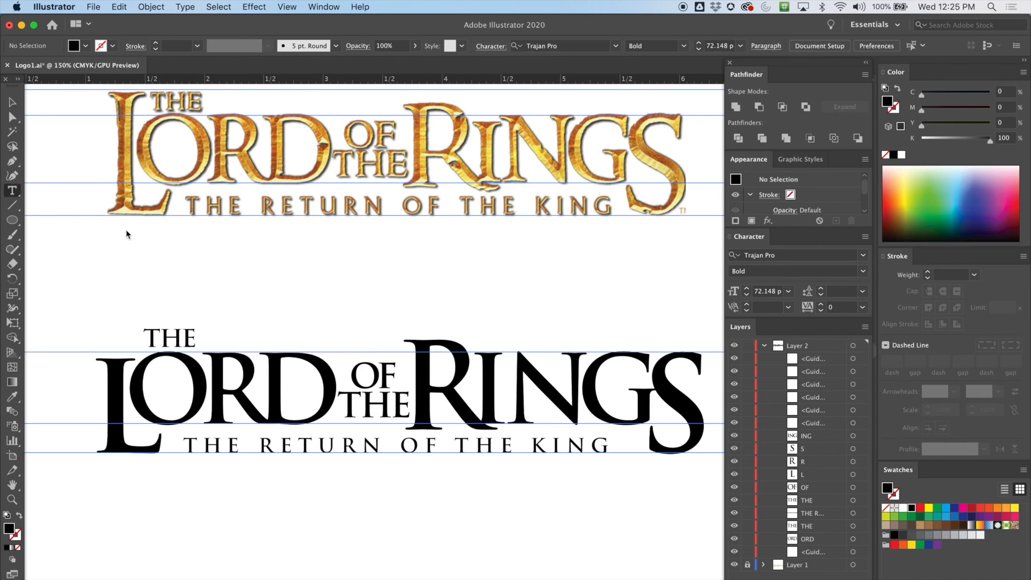
click(515, 376)
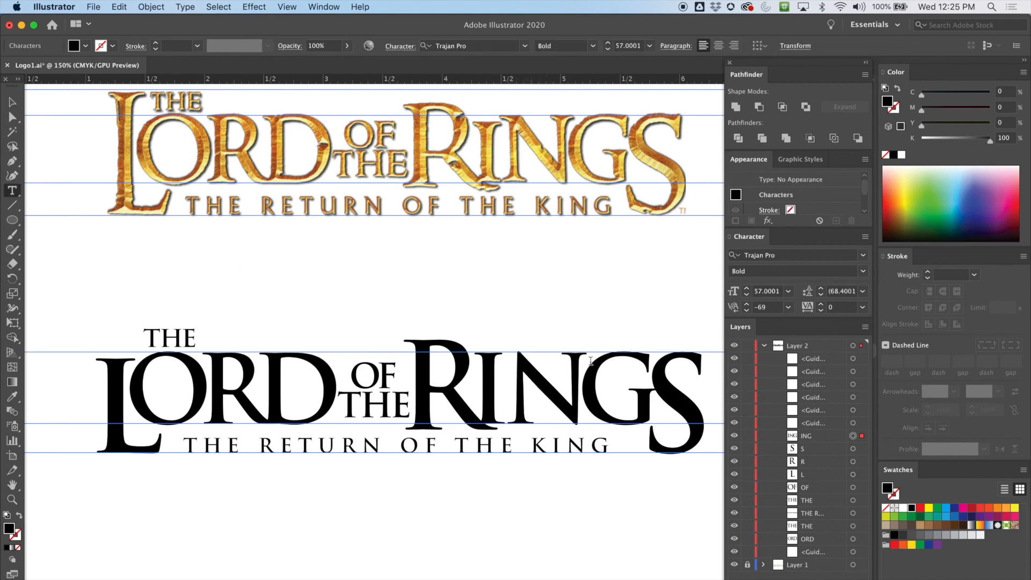
click(747, 311)
click(747, 312)
click(747, 311)
click(747, 311)
click(748, 311)
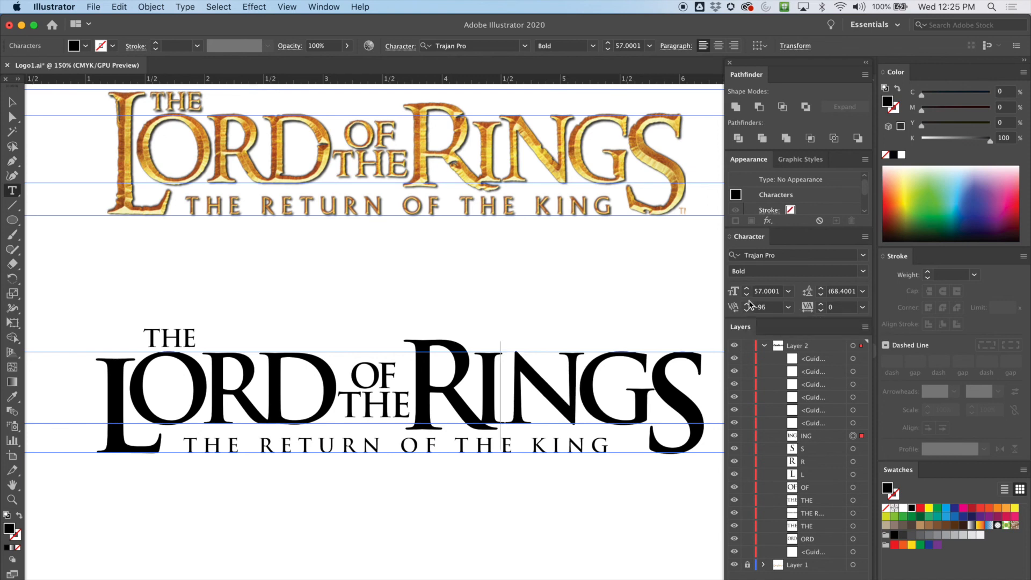
click(748, 303)
click(747, 303)
click(747, 303)
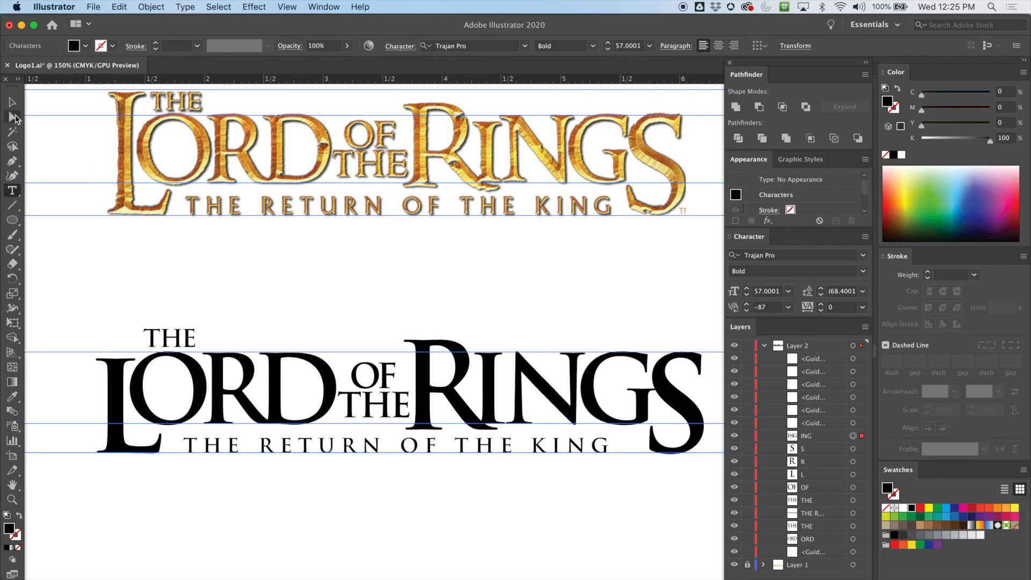
- Move the large "S" of "RINGS" slightly left, closer to the "G"
click(13, 117)
click(665, 382)
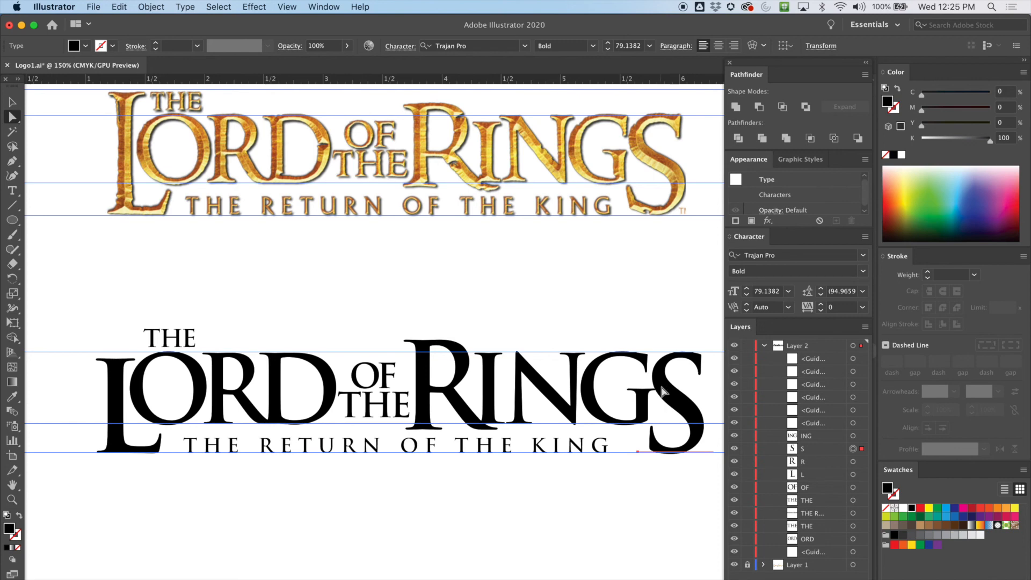
click(710, 341)
drag(667, 388, 665, 389)
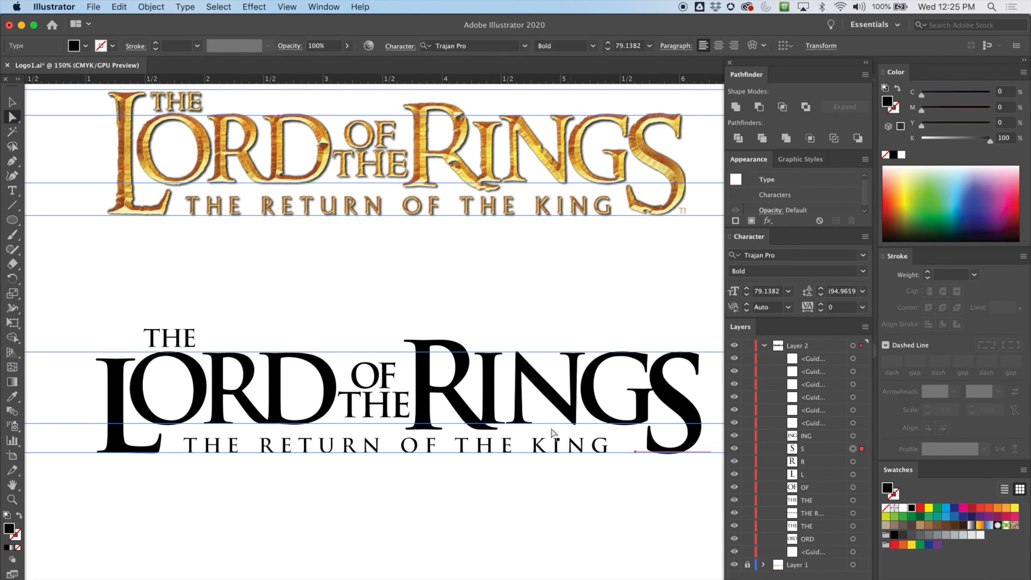
- Set the kerning before "KING" in the subtitle to 75
click(12, 190)
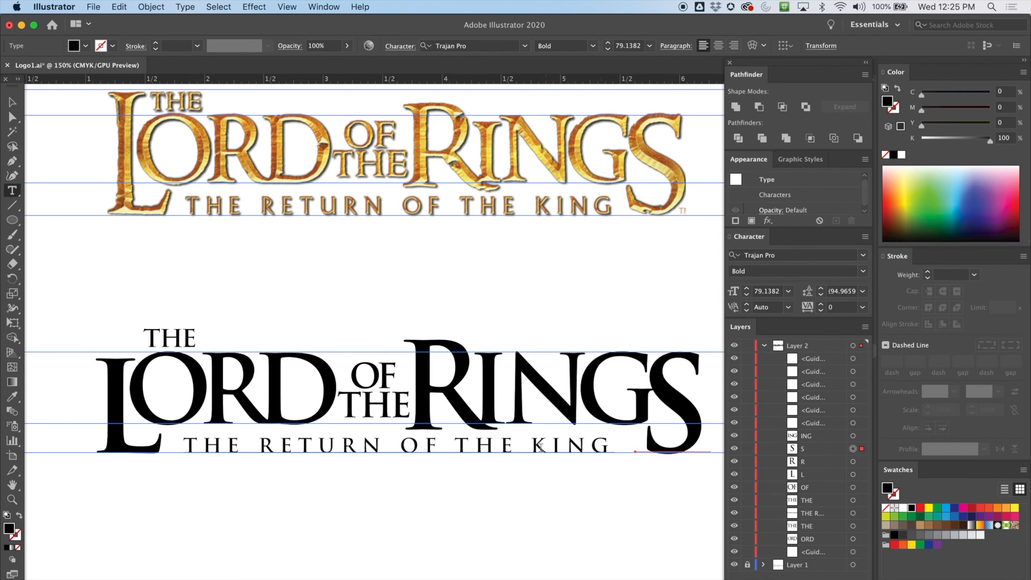
click(521, 447)
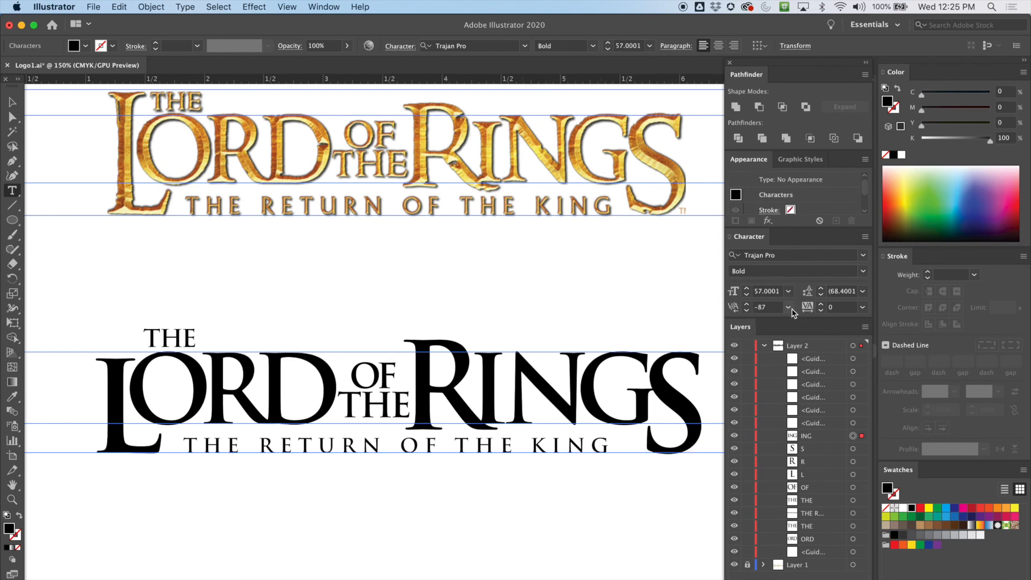
click(534, 449)
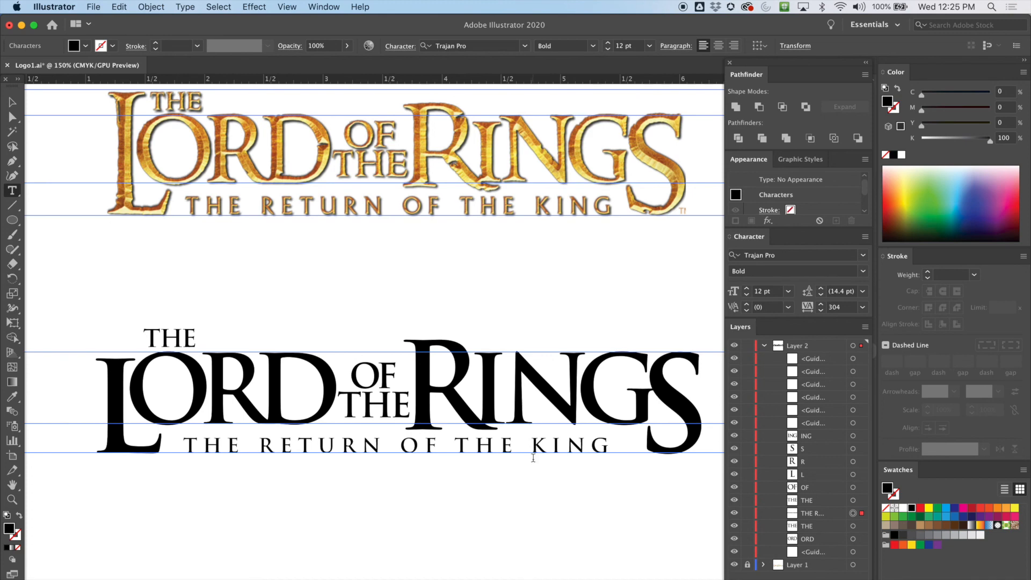
click(787, 308)
click(804, 519)
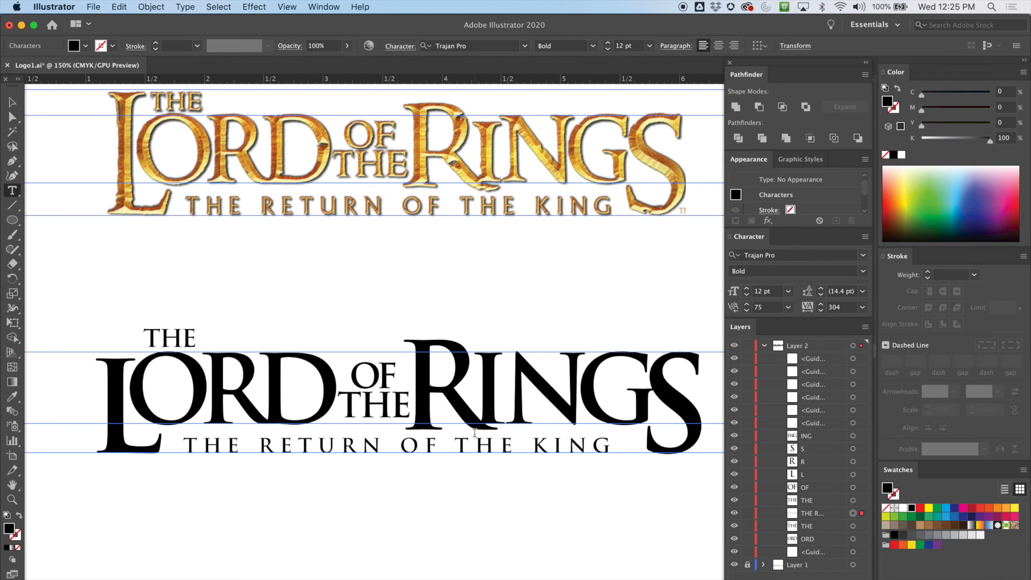
click(521, 450)
click(447, 447)
click(788, 307)
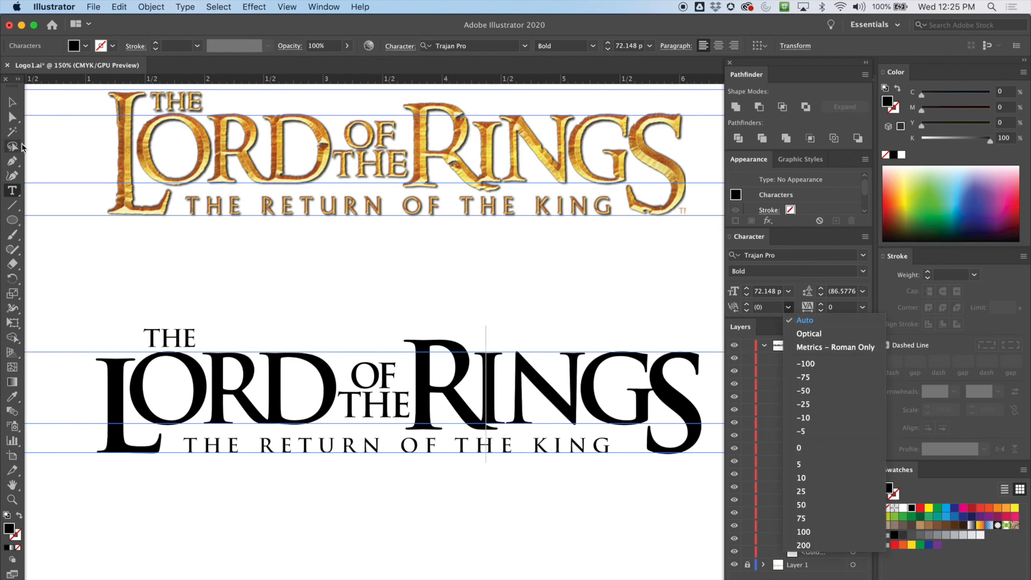
click(12, 103)
- Lock the "ING" and large "R" text objects, and place the text cursor back in the subtitle
click(12, 103)
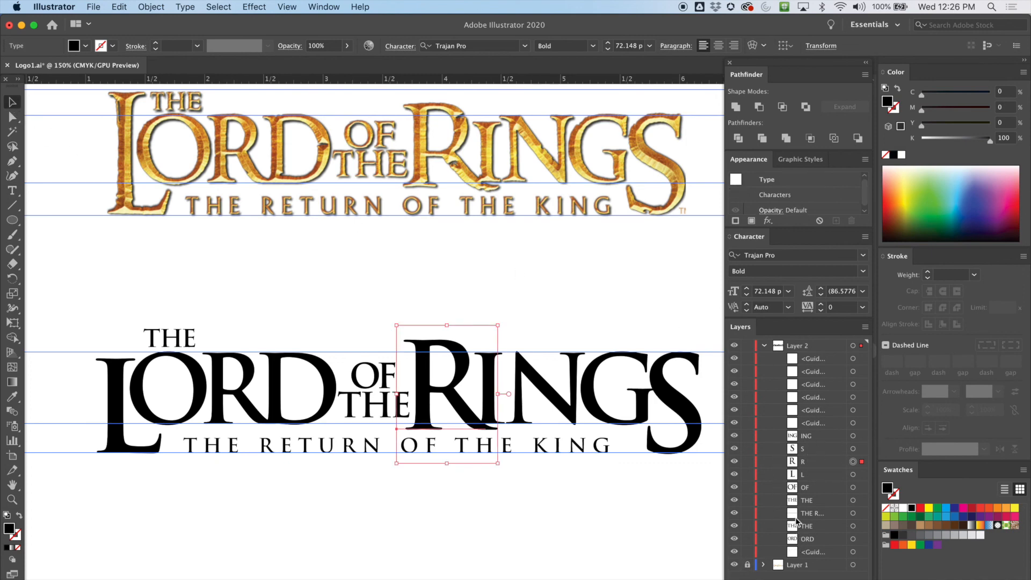
click(747, 437)
click(12, 191)
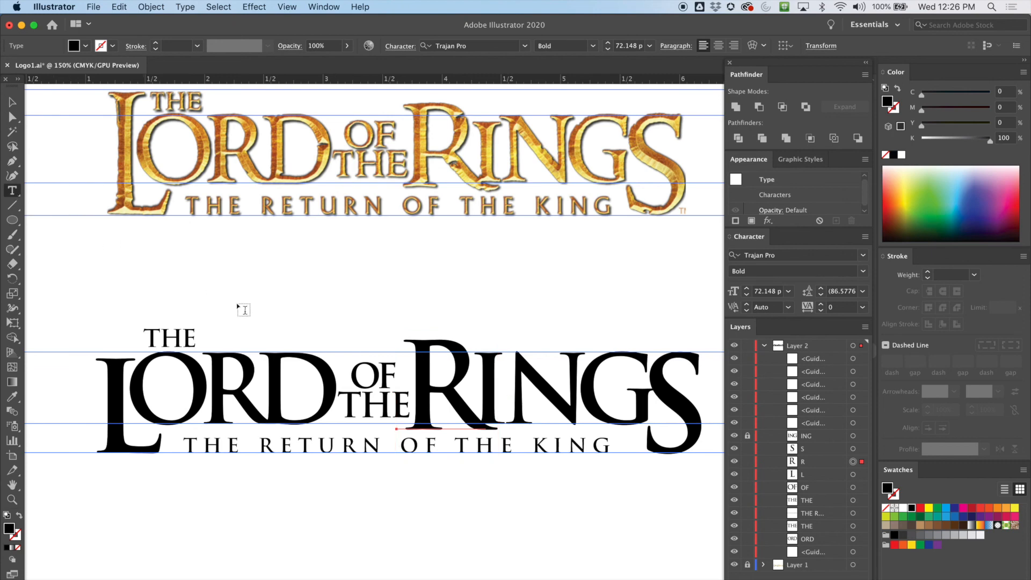
click(521, 450)
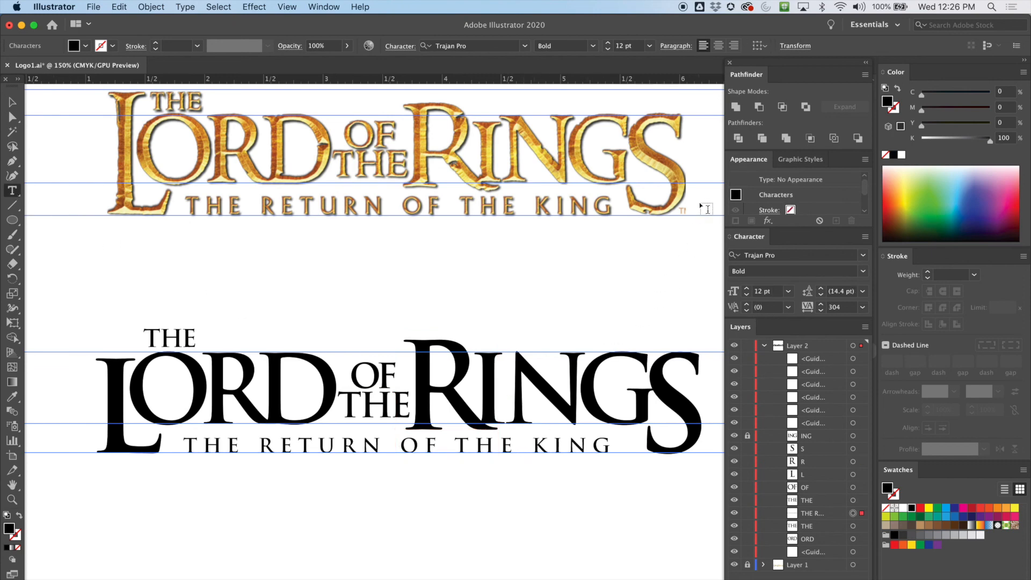
- Widen the kerning before the second "THE" in the subtitle by five increments
key(alt+Right)
key(alt+Right)
key(alt+Right)
key(alt+Right)
key(alt+Right)
- Set the kerning before "KING" and before "OF" in the subtitle to 100
click(527, 446)
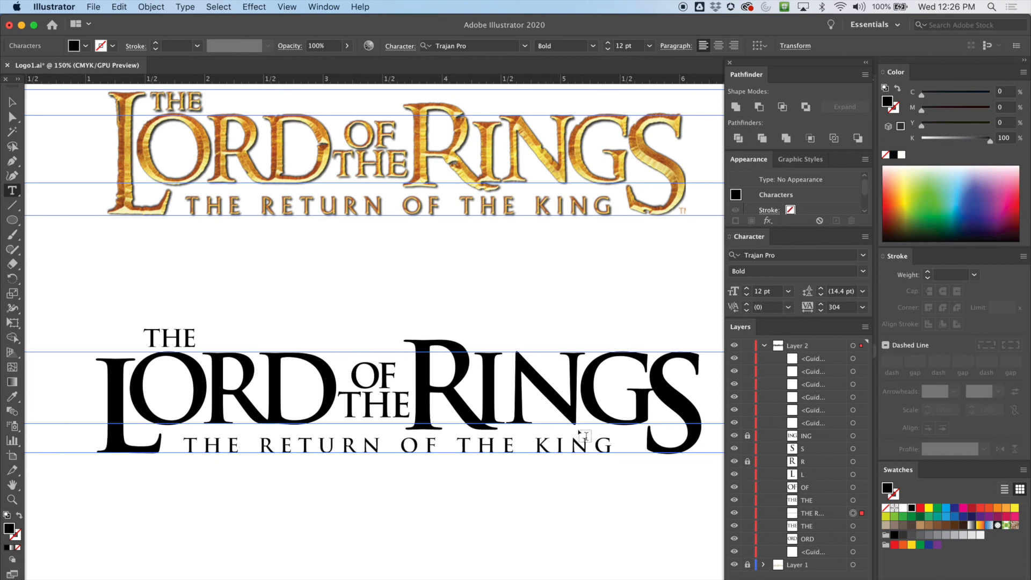
click(788, 307)
click(805, 531)
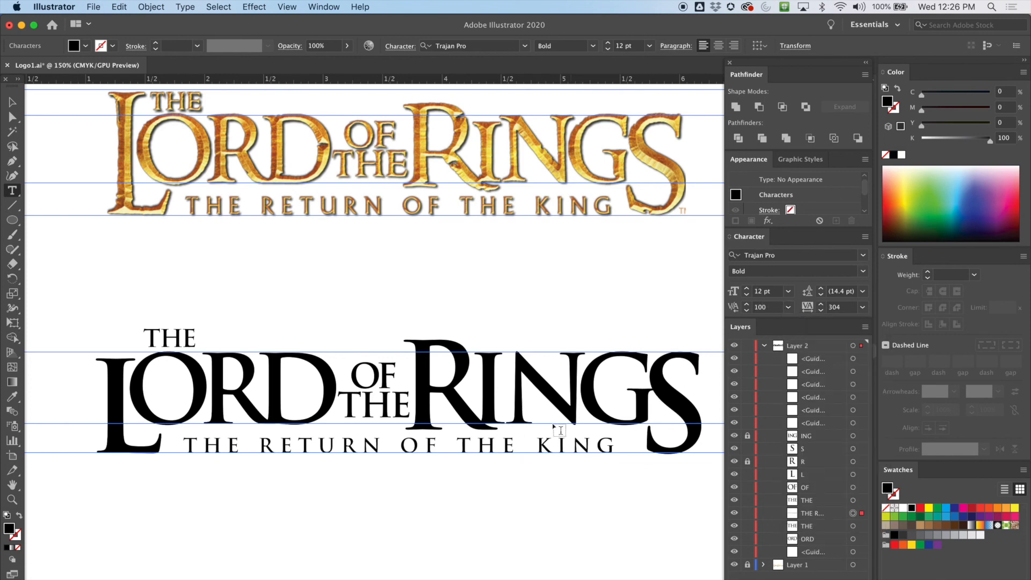
click(386, 443)
click(788, 308)
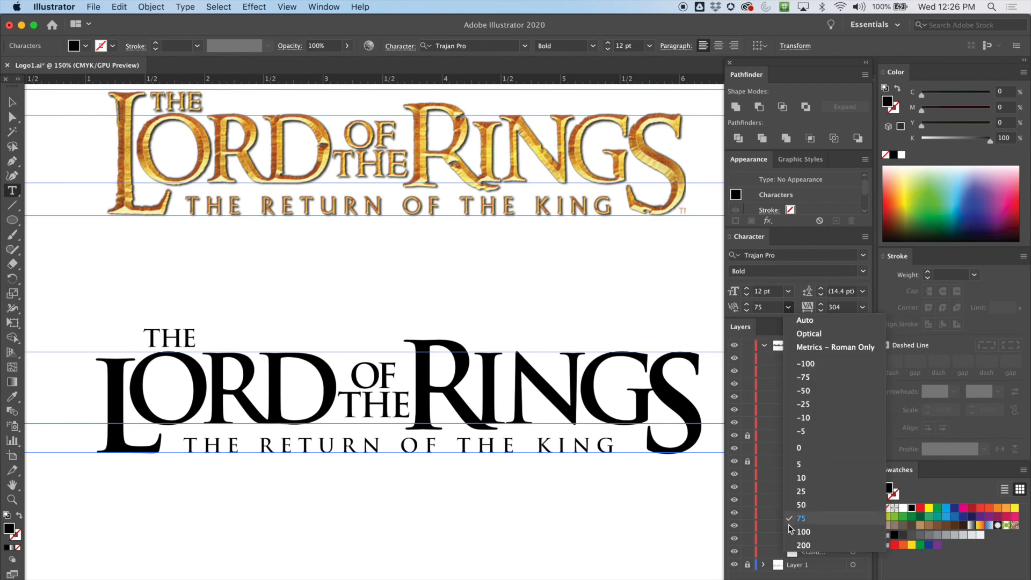
click(805, 534)
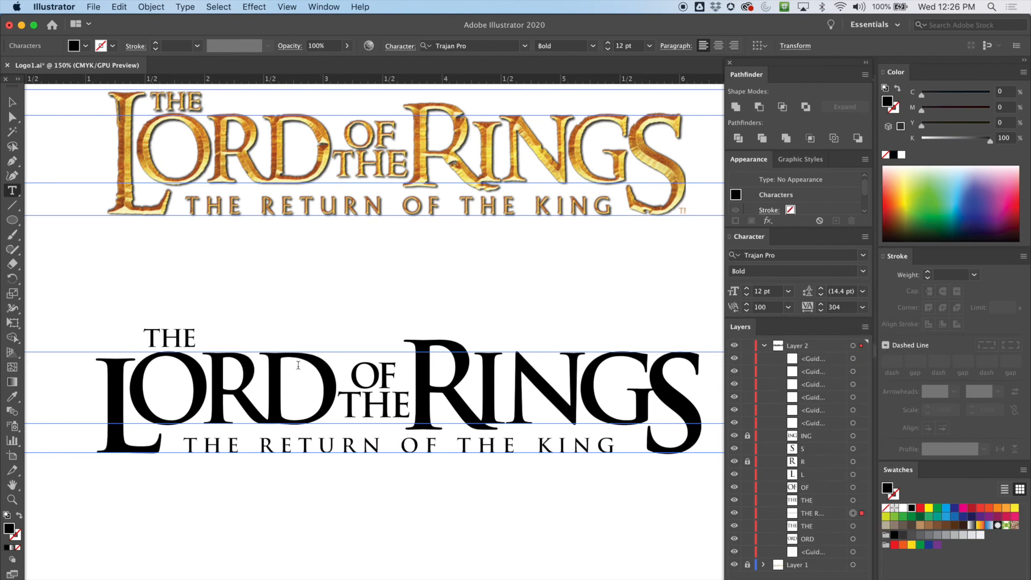
- Raise the kerning before "RETURN" in the subtitle to 172
click(788, 307)
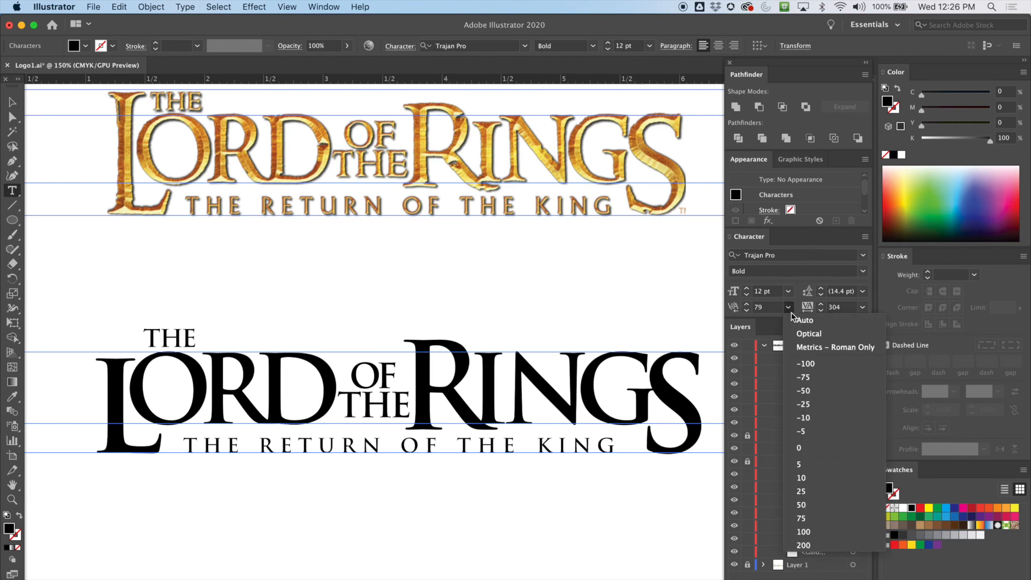
click(805, 532)
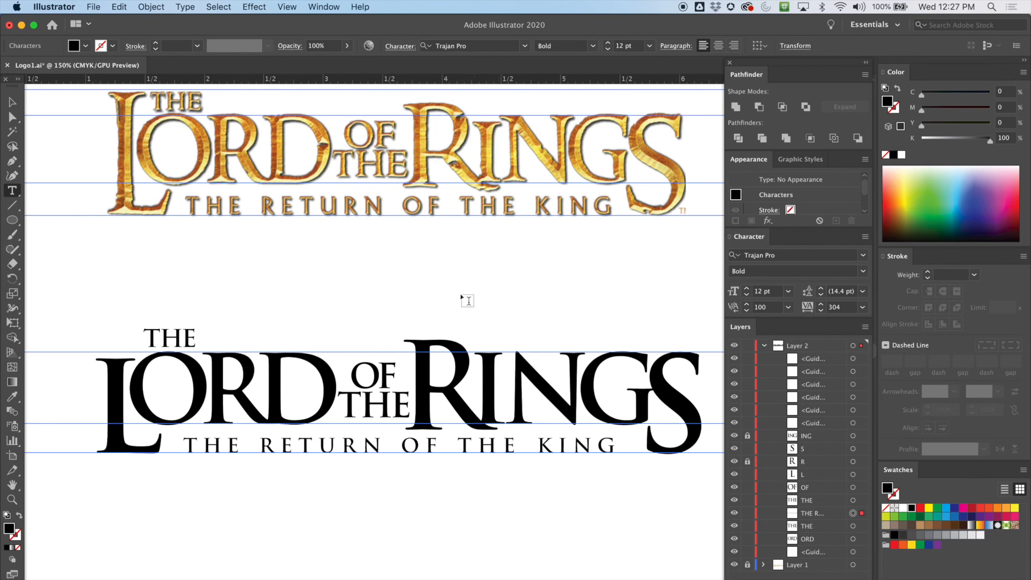
click(746, 304)
click(746, 304)
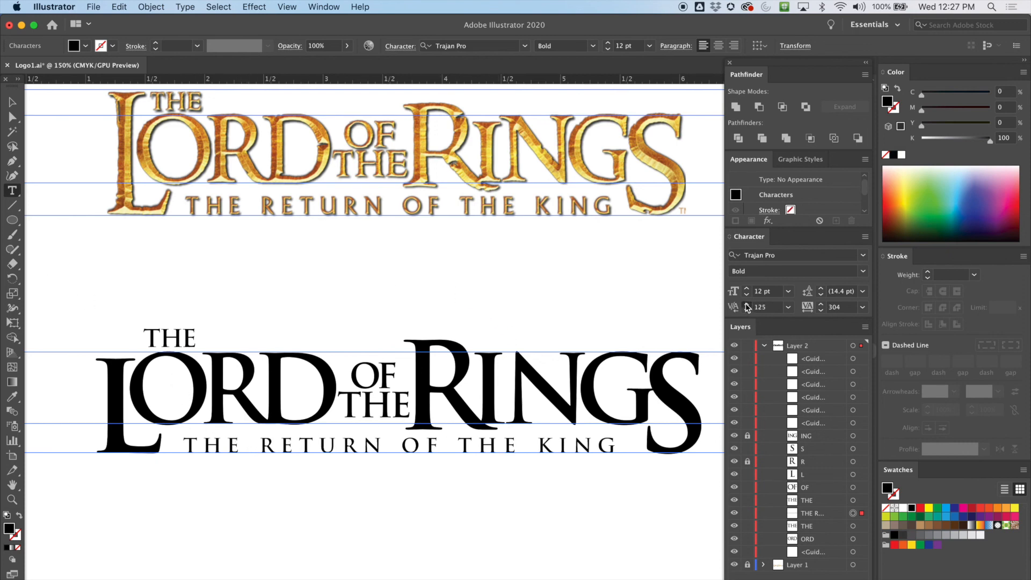
click(746, 304)
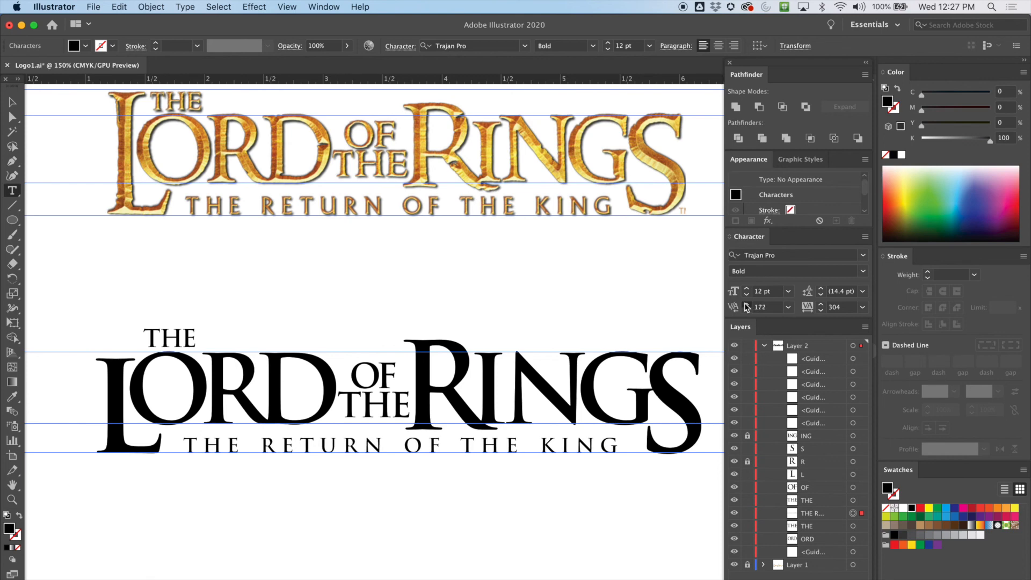
- Widen the gaps before the second "THE" and before "KING" in the subtitle by gradually raising their kerning
click(453, 447)
click(748, 304)
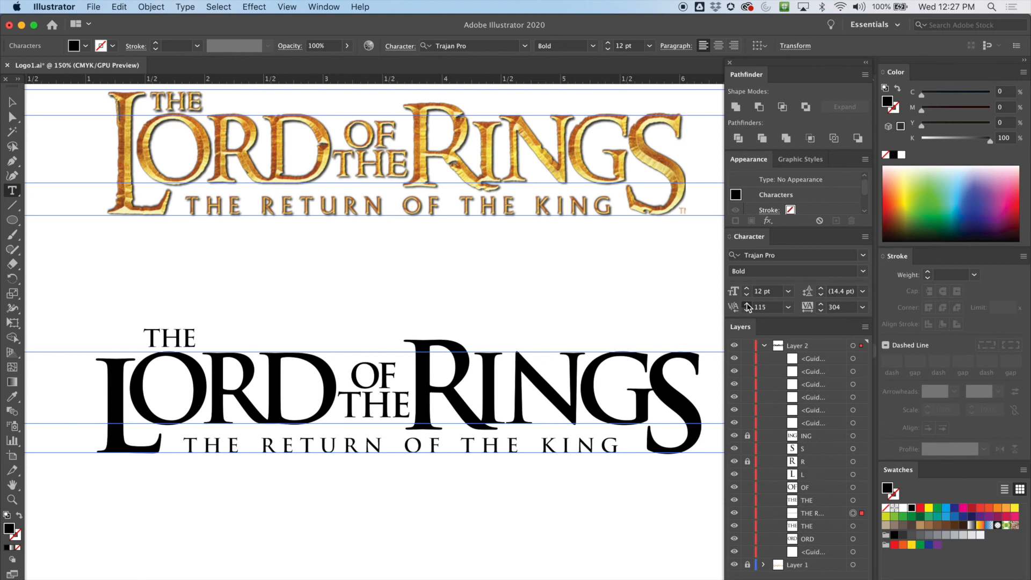
click(747, 304)
click(747, 304)
click(747, 304)
click(747, 305)
click(747, 304)
click(747, 304)
click(748, 305)
click(747, 304)
click(747, 304)
click(747, 304)
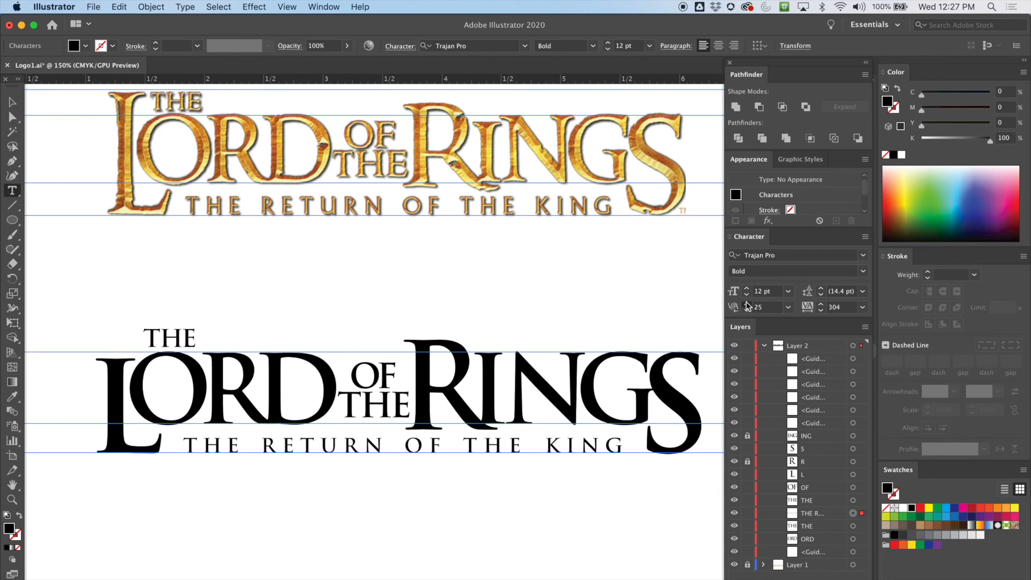
click(747, 304)
click(747, 304)
click(747, 304)
click(747, 304)
click(747, 304)
click(748, 304)
click(748, 304)
click(747, 304)
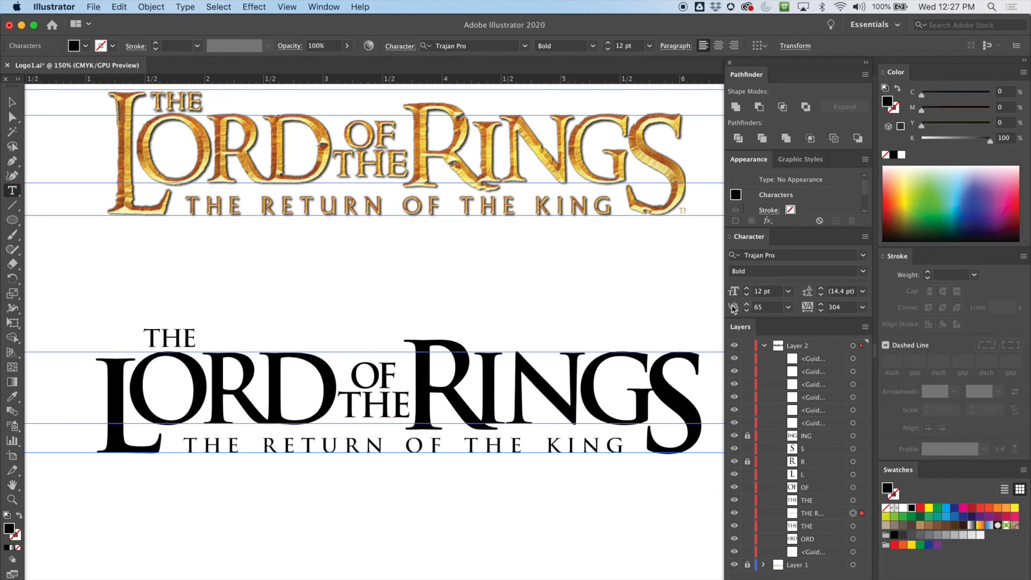
- Raise the kerning before "OF" in the subtitle to 219, finish editing the text and deselect it
click(390, 449)
click(747, 304)
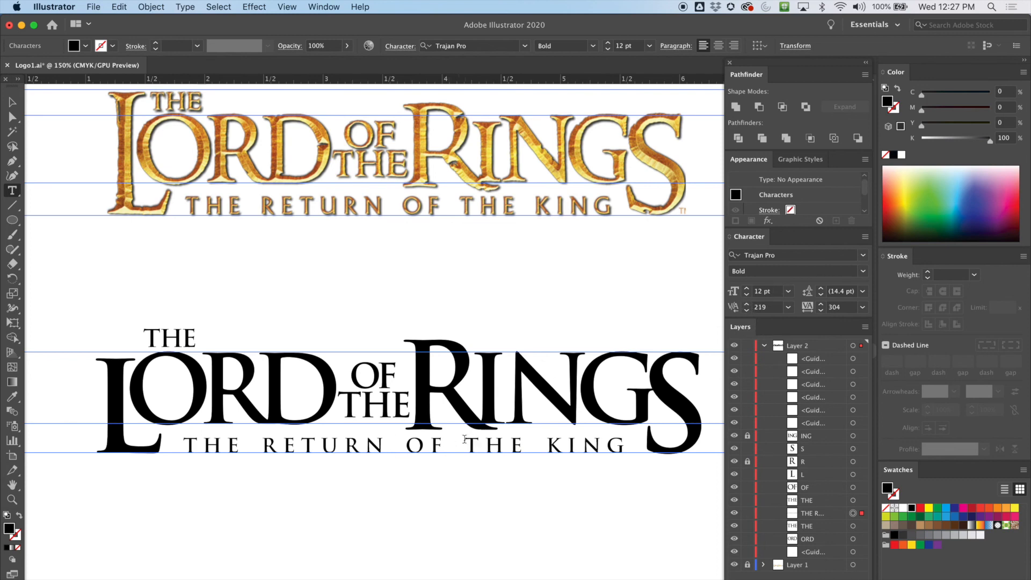
click(534, 444)
click(13, 102)
click(64, 295)
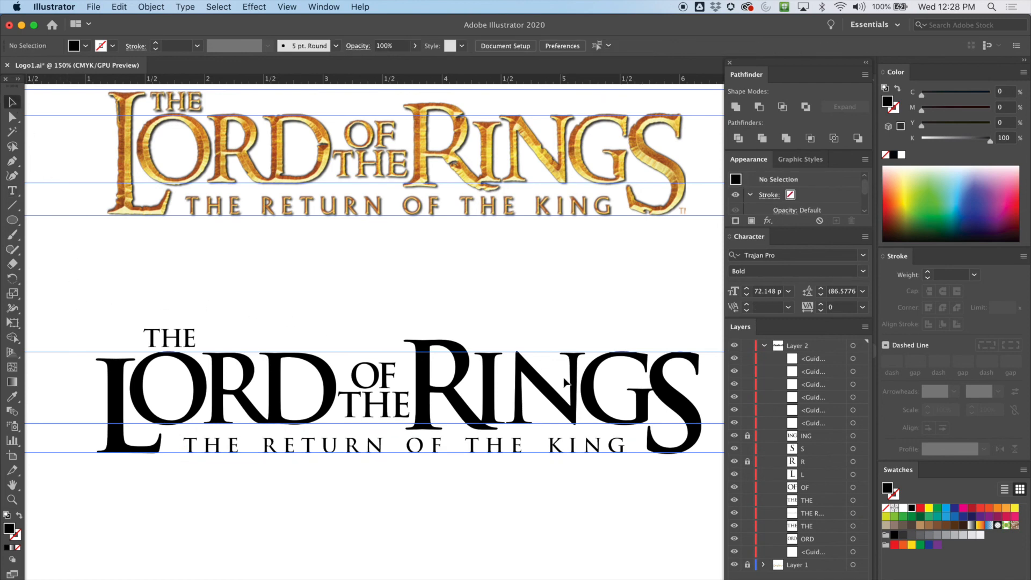